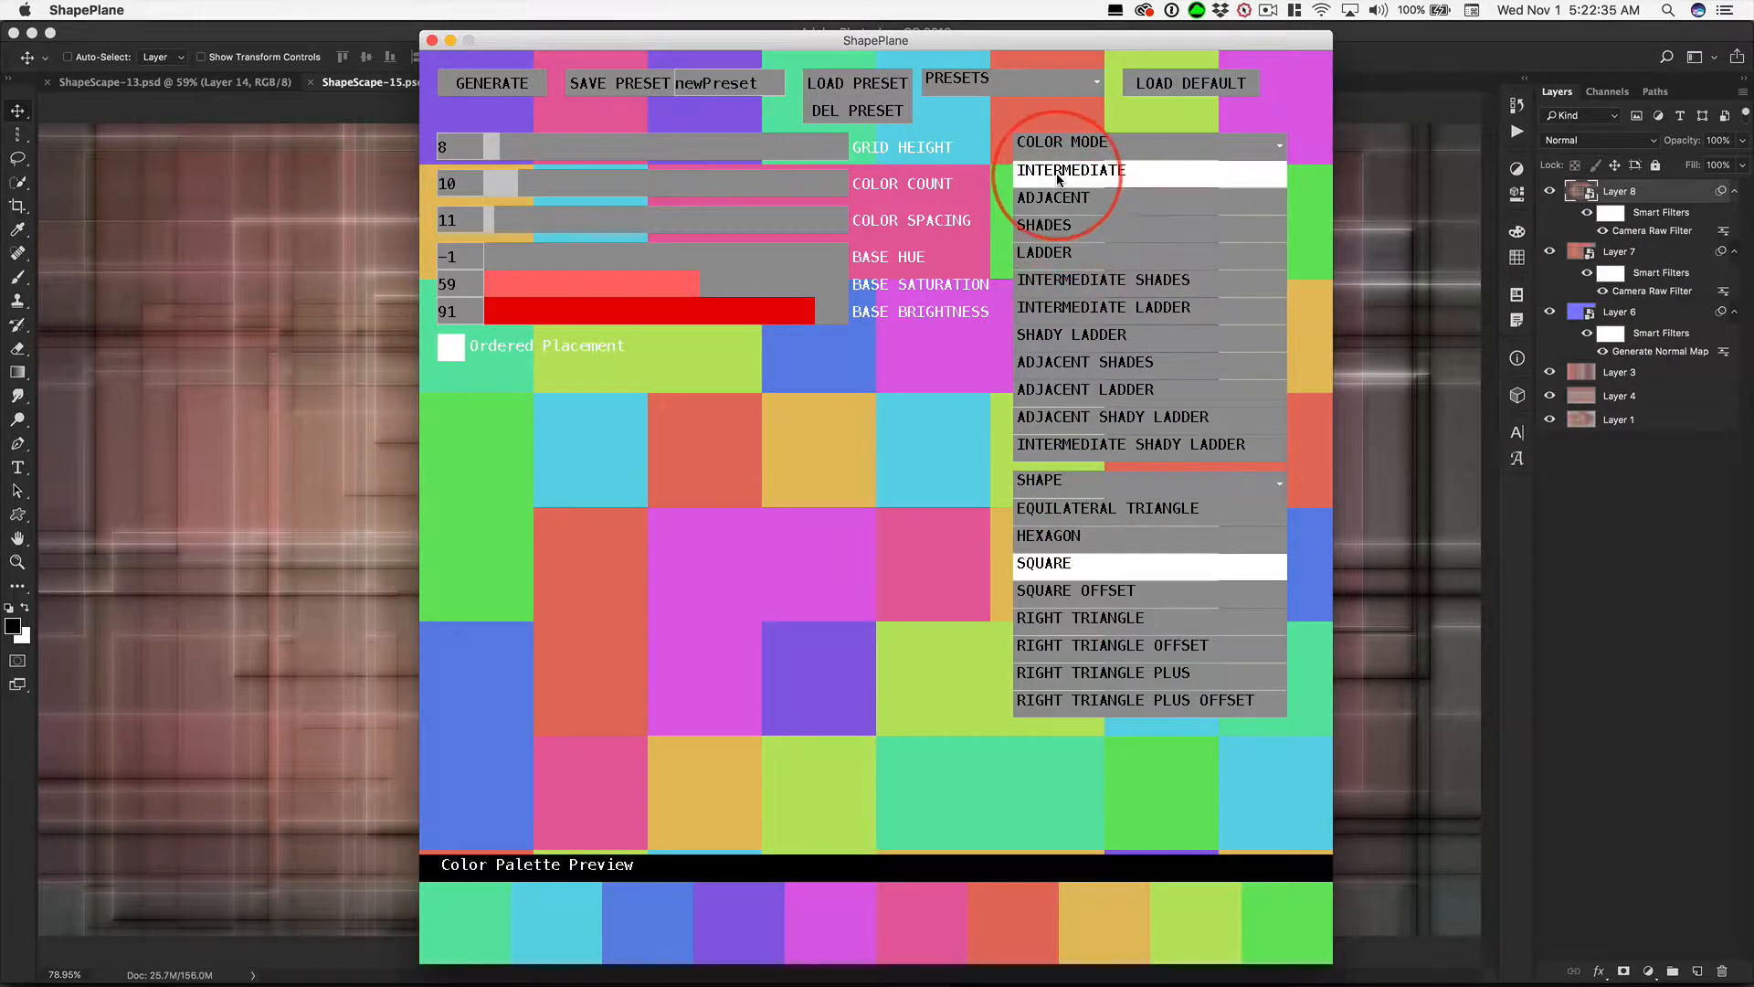
- Try the Adjacent Shades, Intermediate Shades, Ladder and Adjacent color modes on the palette preview
{"action": "left_click", "coordinate": [1097, 366]}
{"action": "left_click", "coordinate": [1096, 283]}
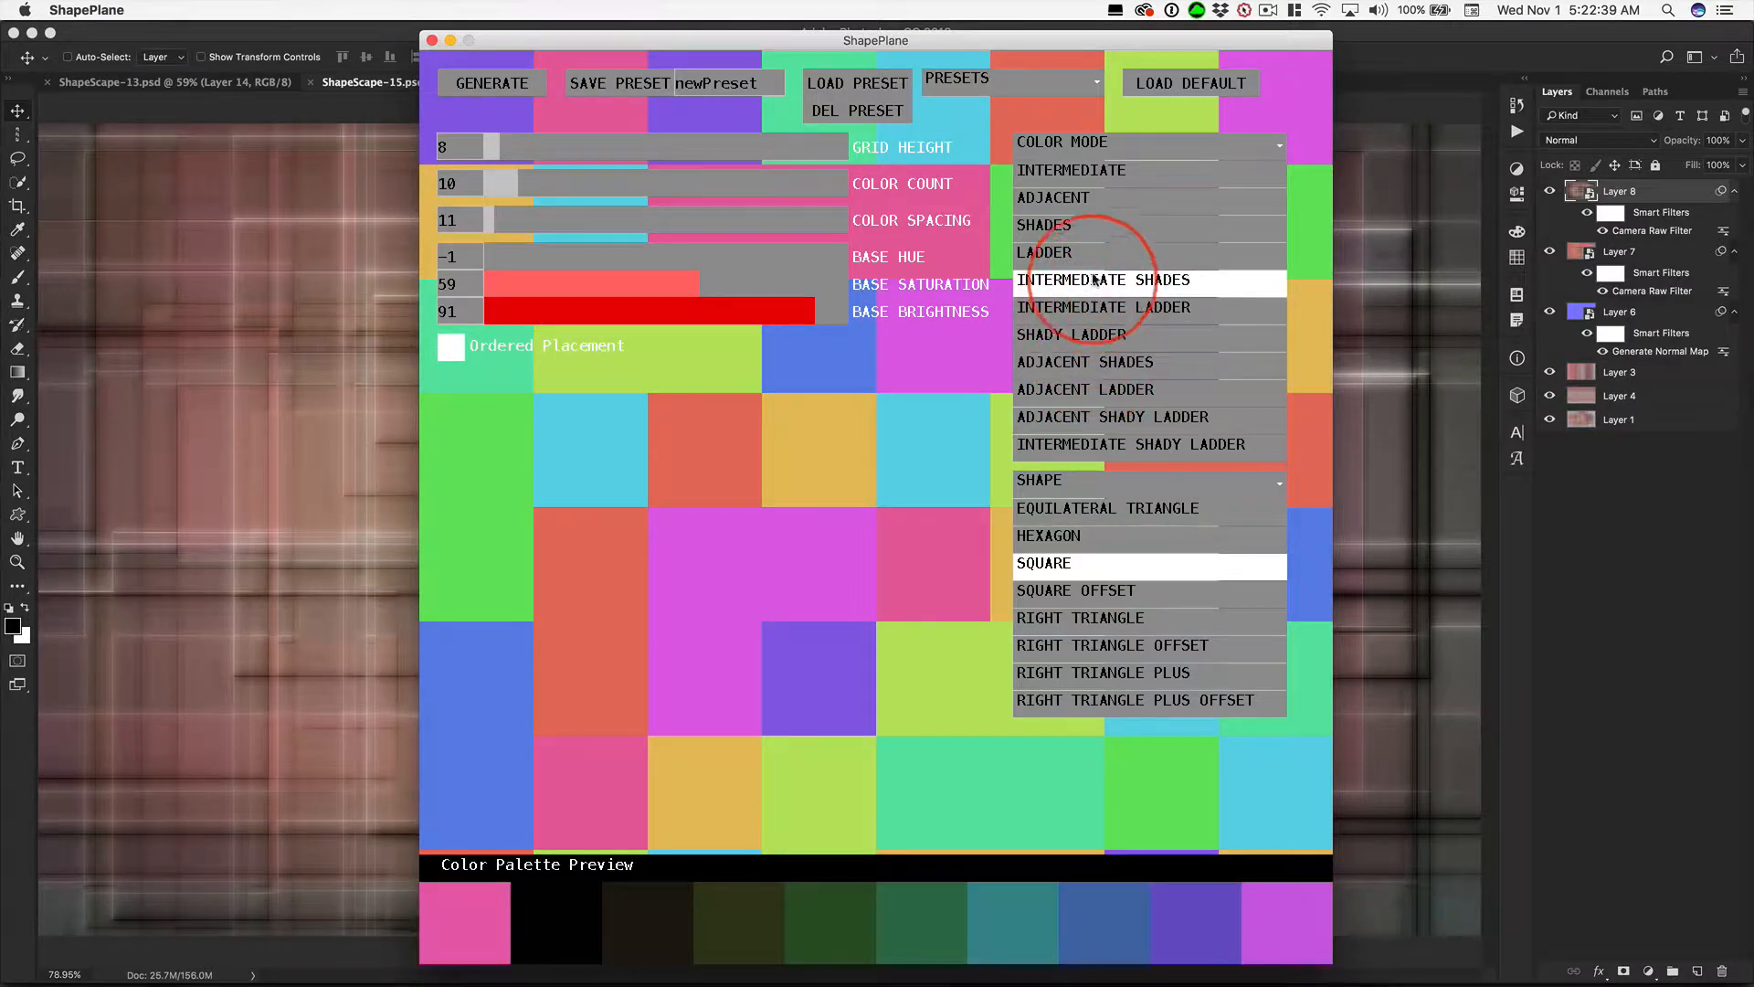
{"action": "left_click", "coordinate": [1090, 252]}
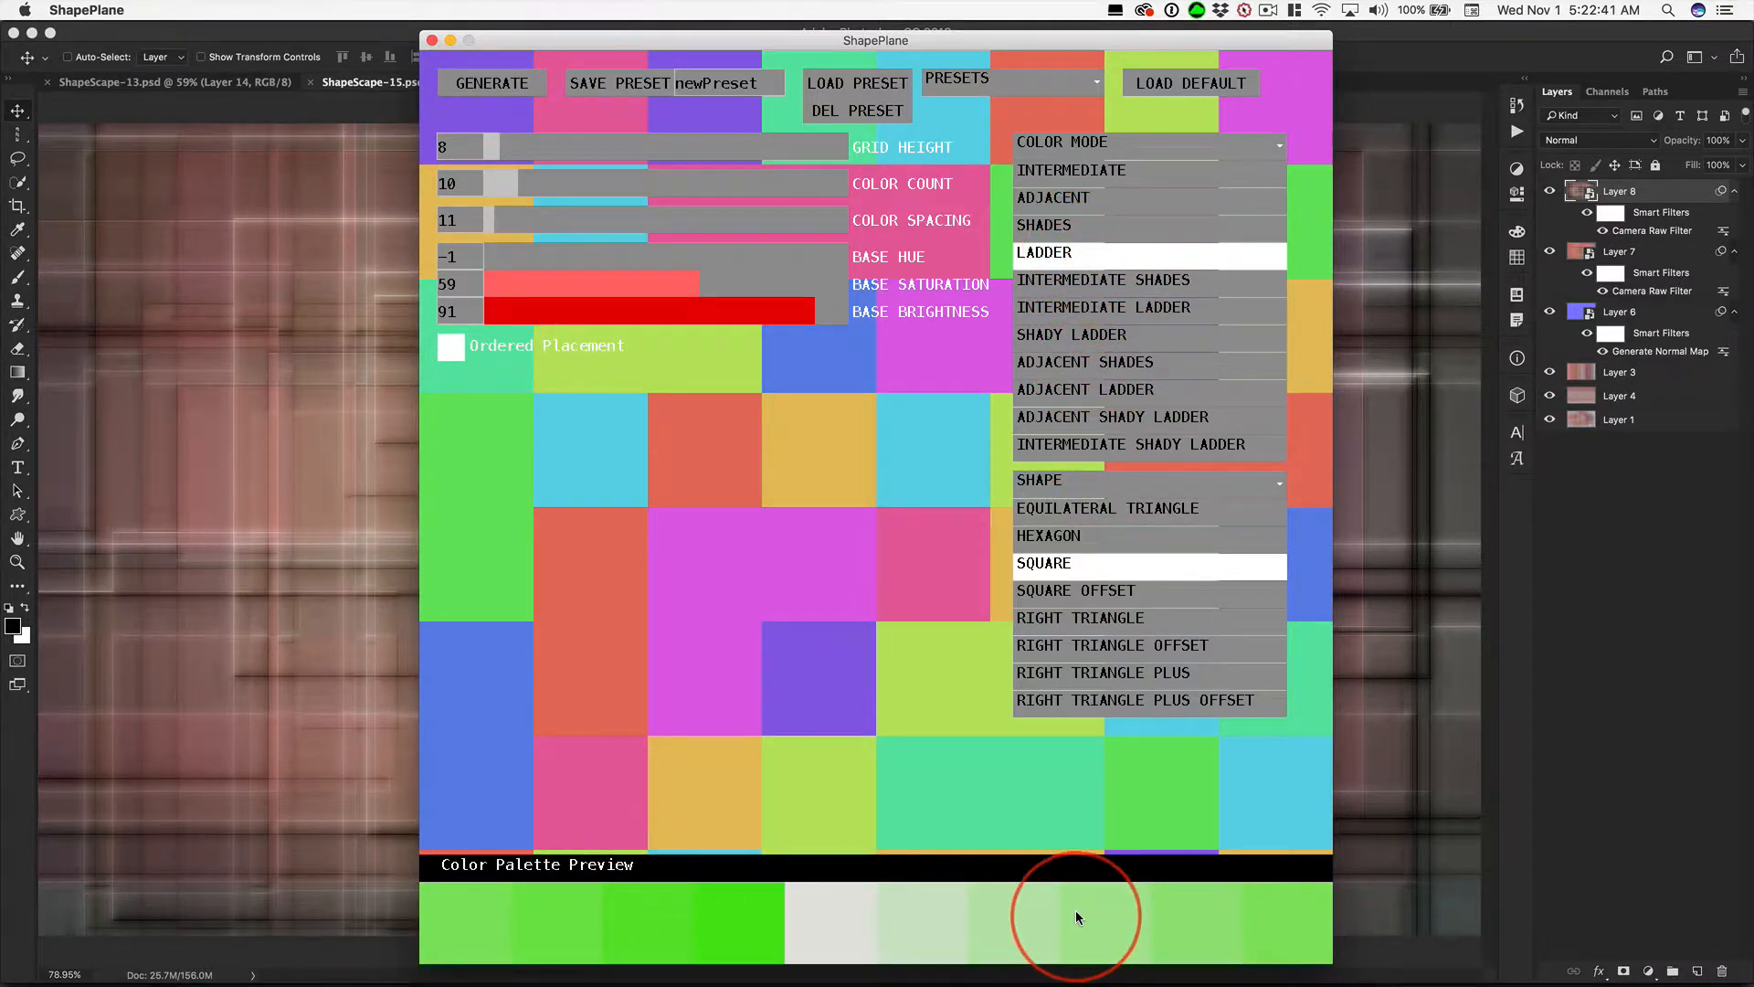
{"action": "left_click", "coordinate": [1118, 210]}
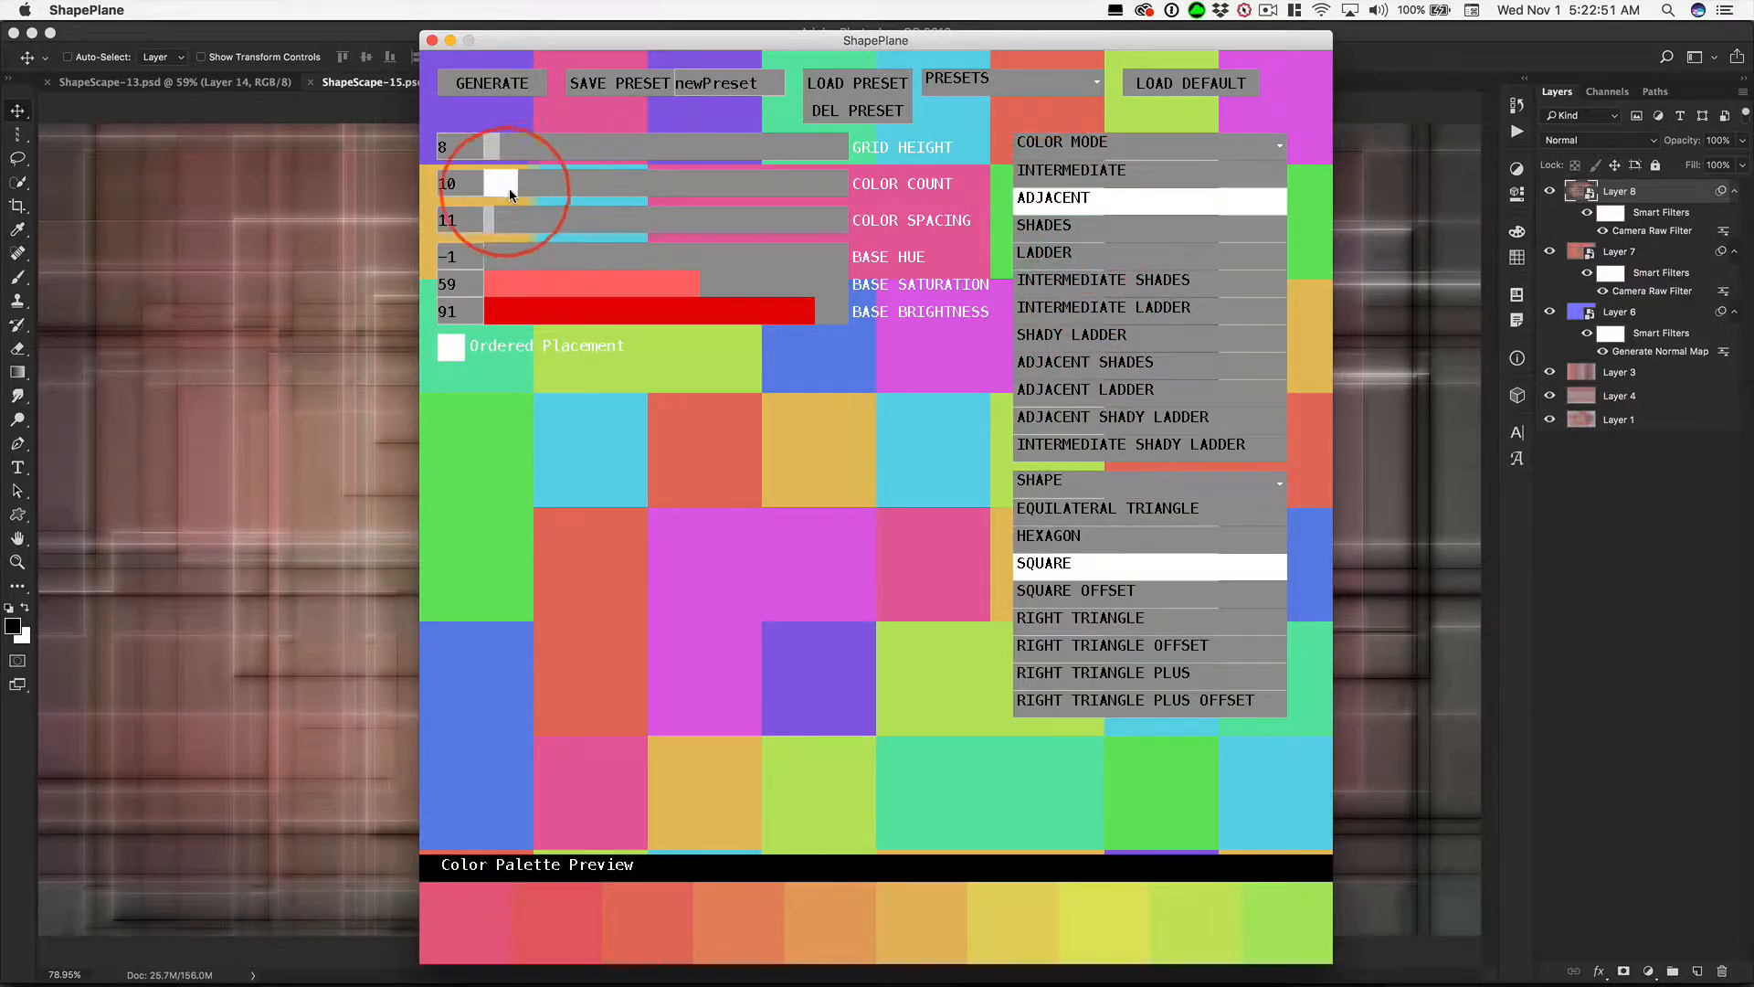
- Raise the color count to 13 and set the color mode to Intermediate after trying Shades and Adjacent
{"action": "left_click_drag", "start_coordinate": [513, 179], "coordinate": [528, 181]}
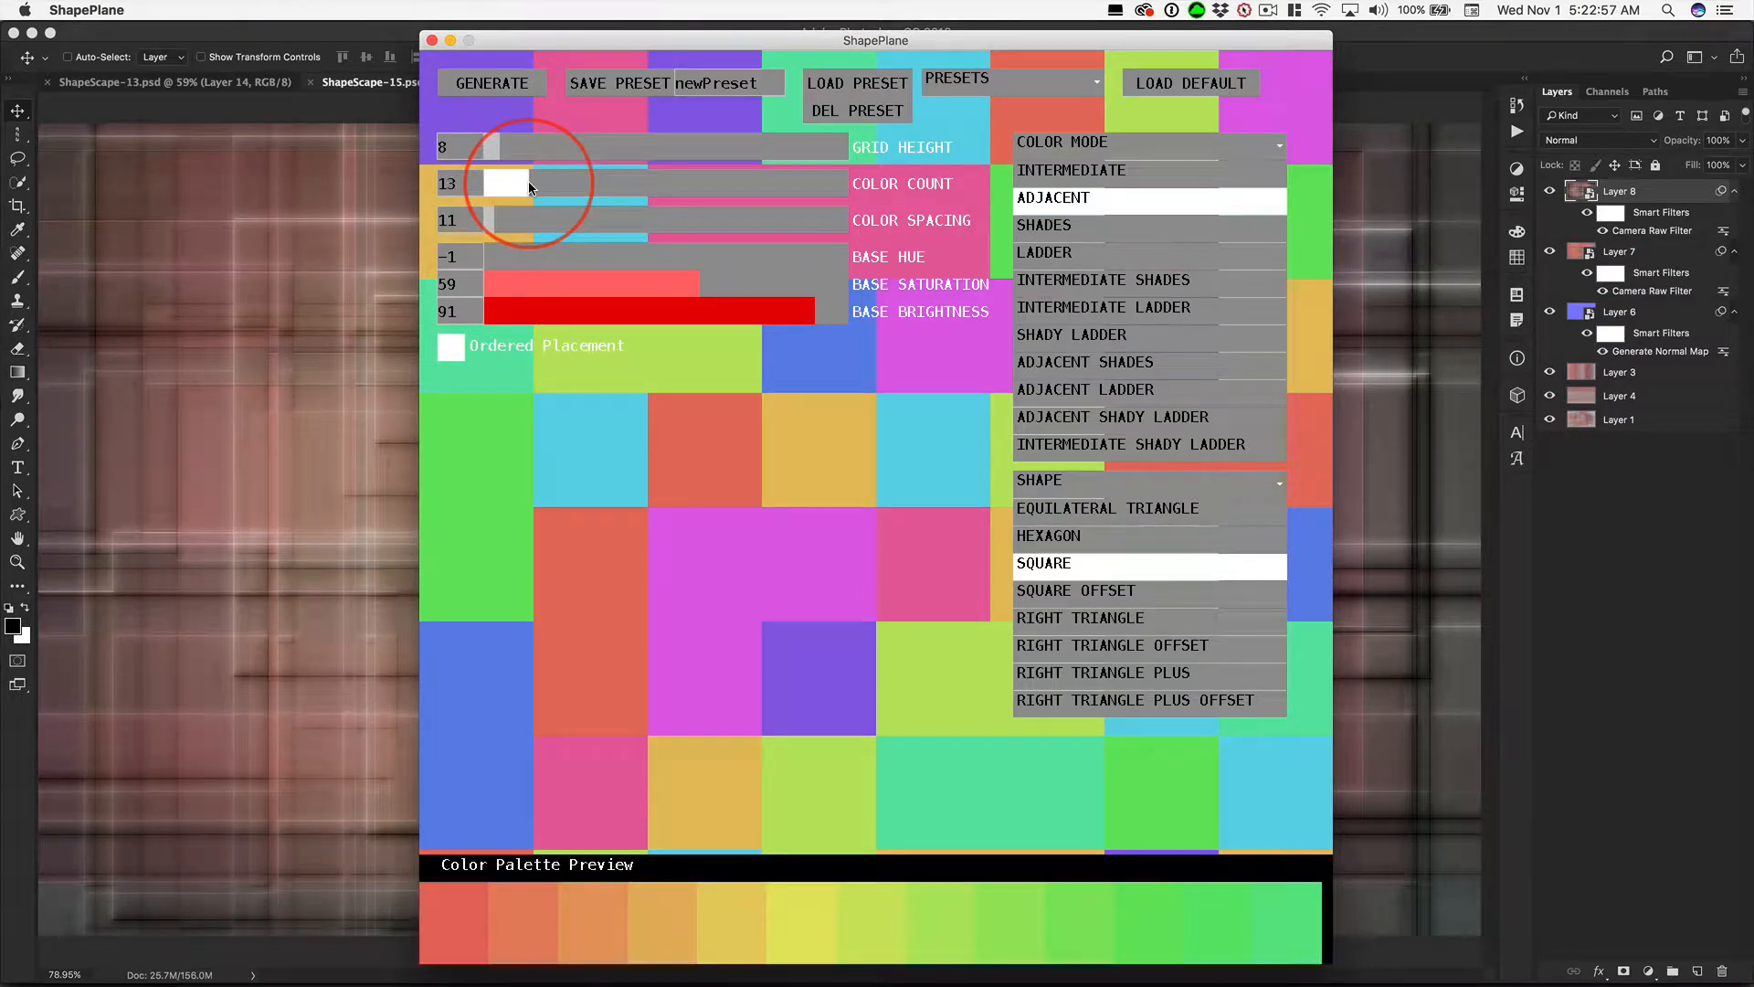
{"action": "left_click", "coordinate": [1072, 226]}
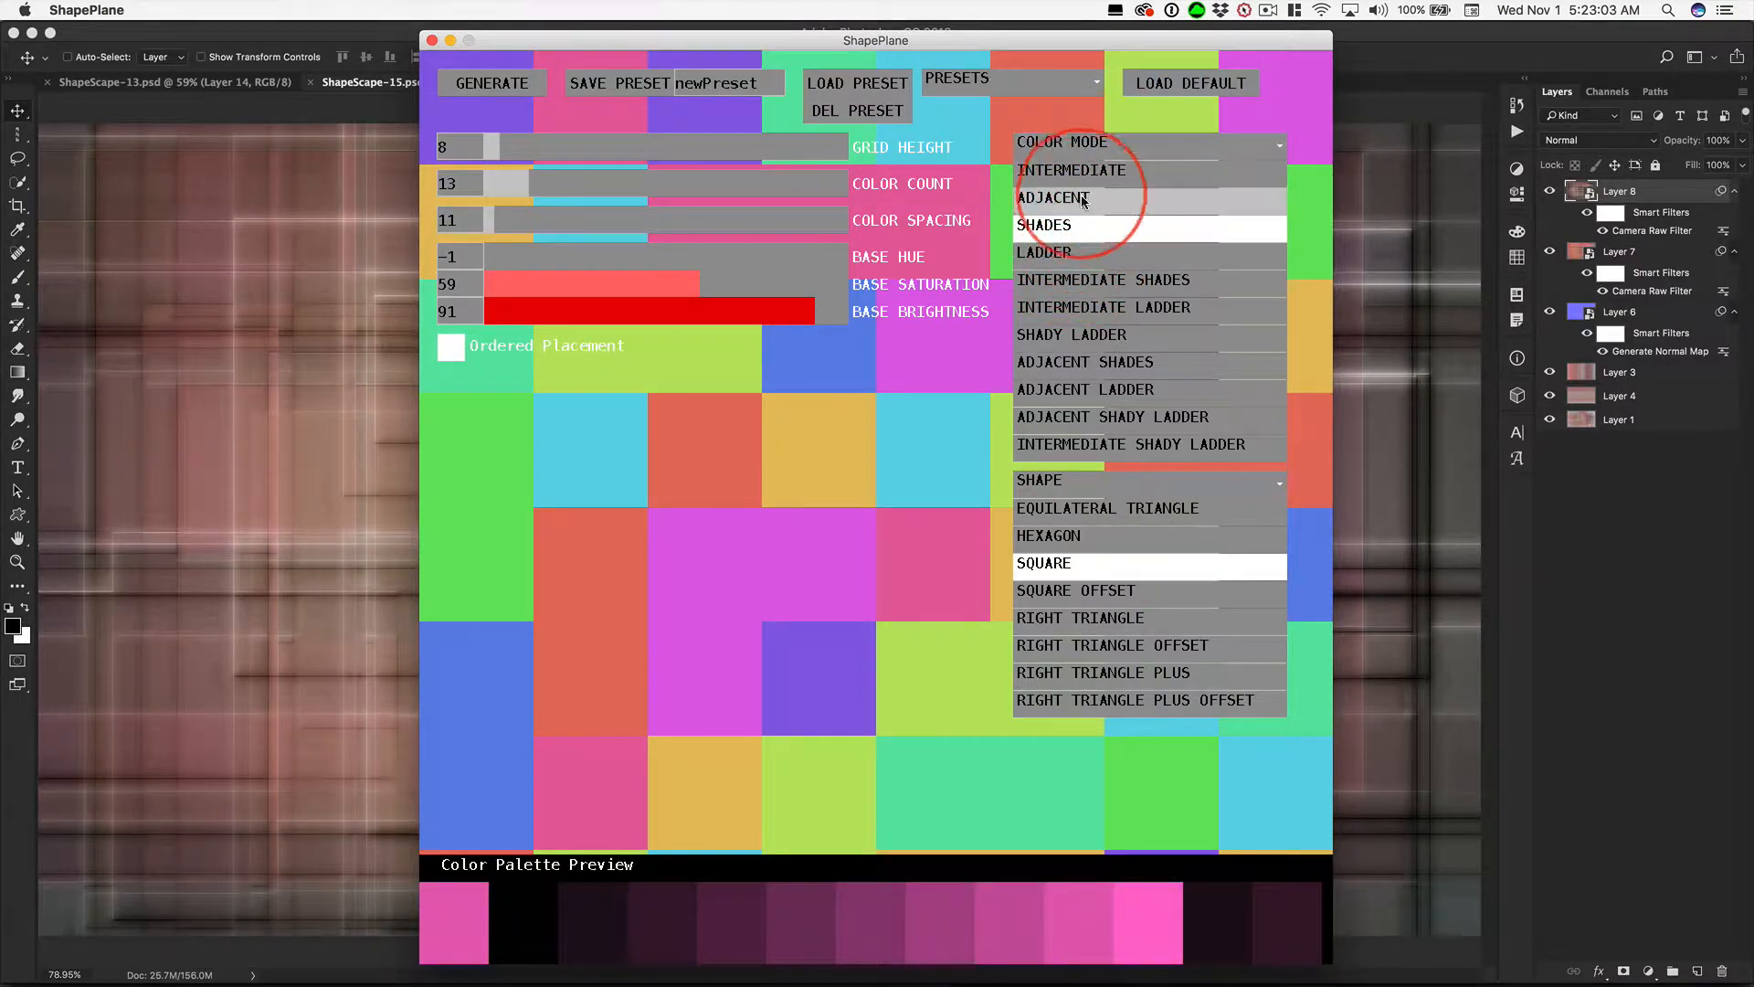
{"action": "left_click", "coordinate": [1078, 197]}
{"action": "left_click", "coordinate": [1094, 170]}
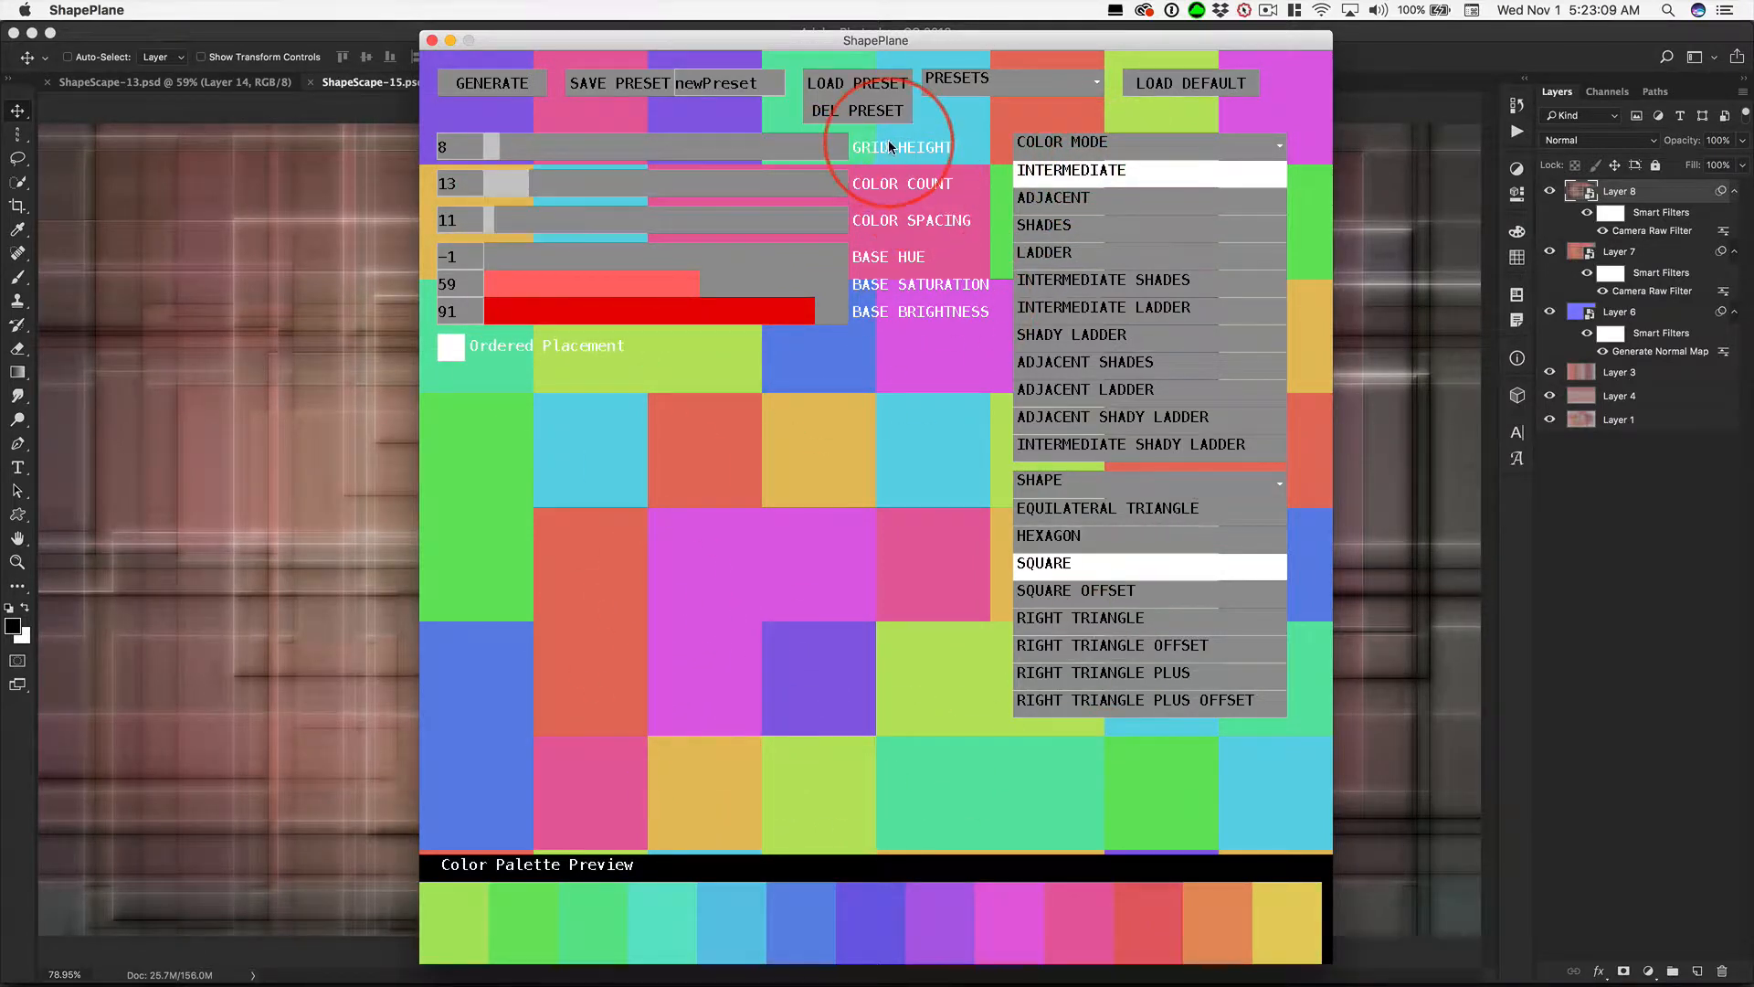
- Generate a series of new random square-grid patterns from the current palette settings
{"action": "left_click", "coordinate": [774, 512]}
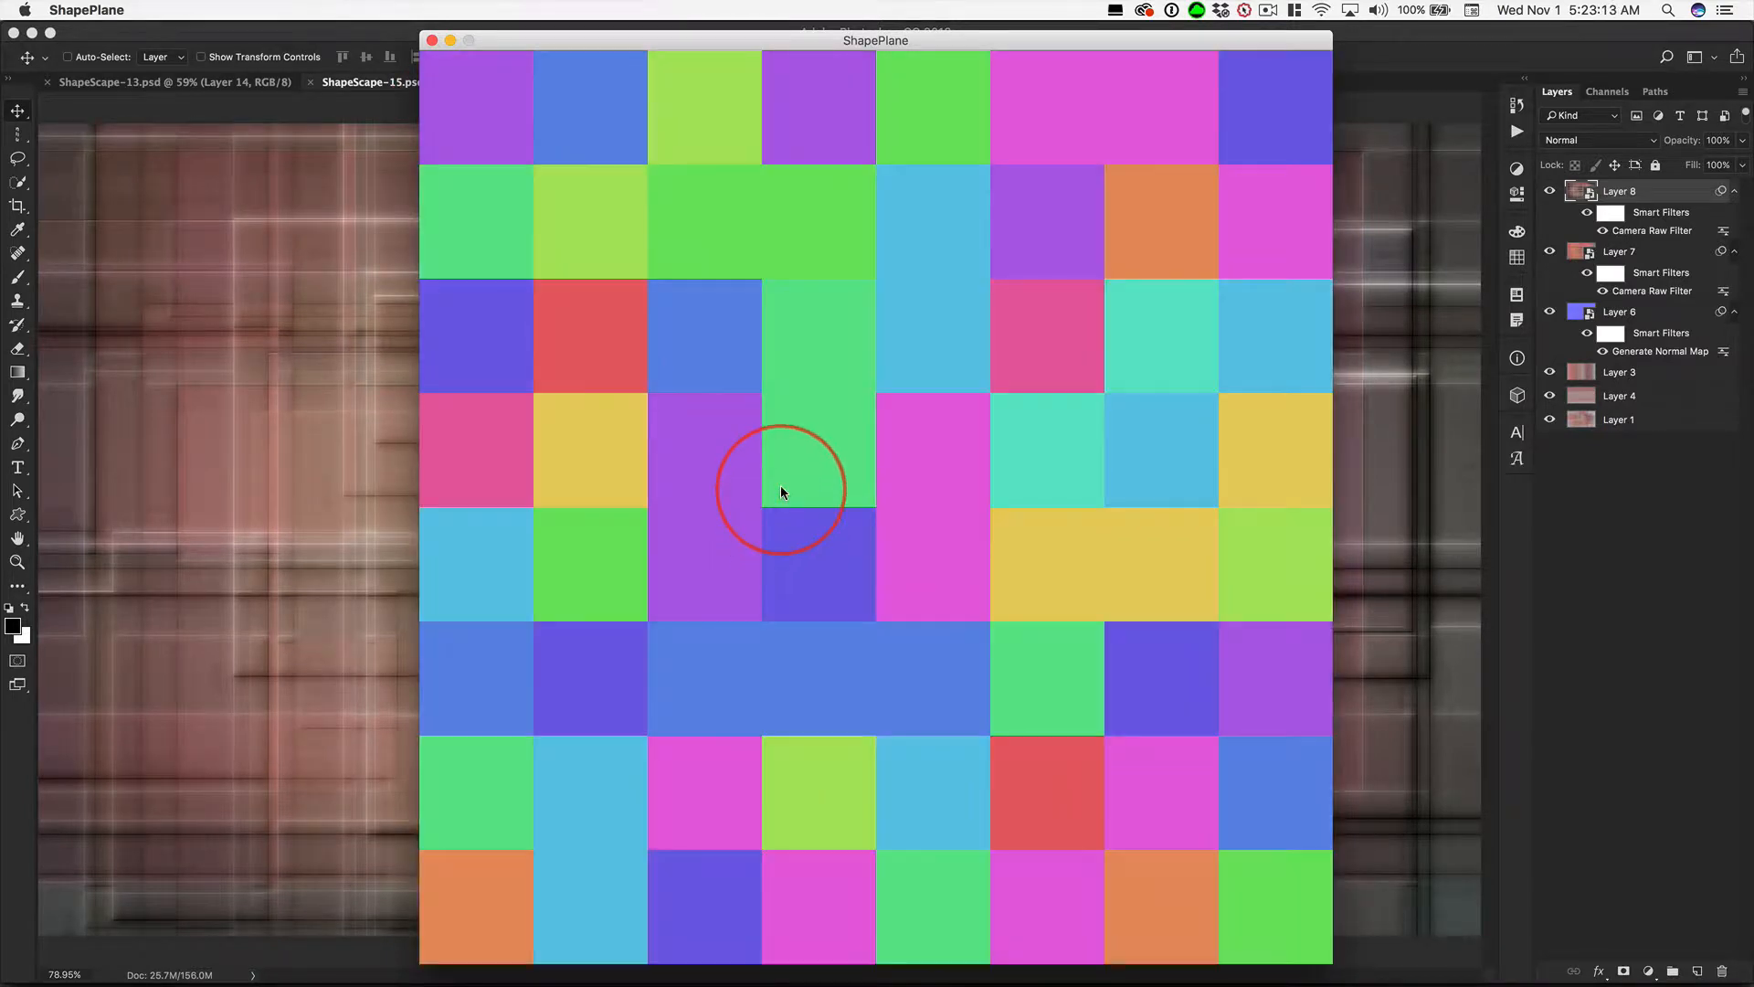
{"action": "left_click", "coordinate": [941, 368]}
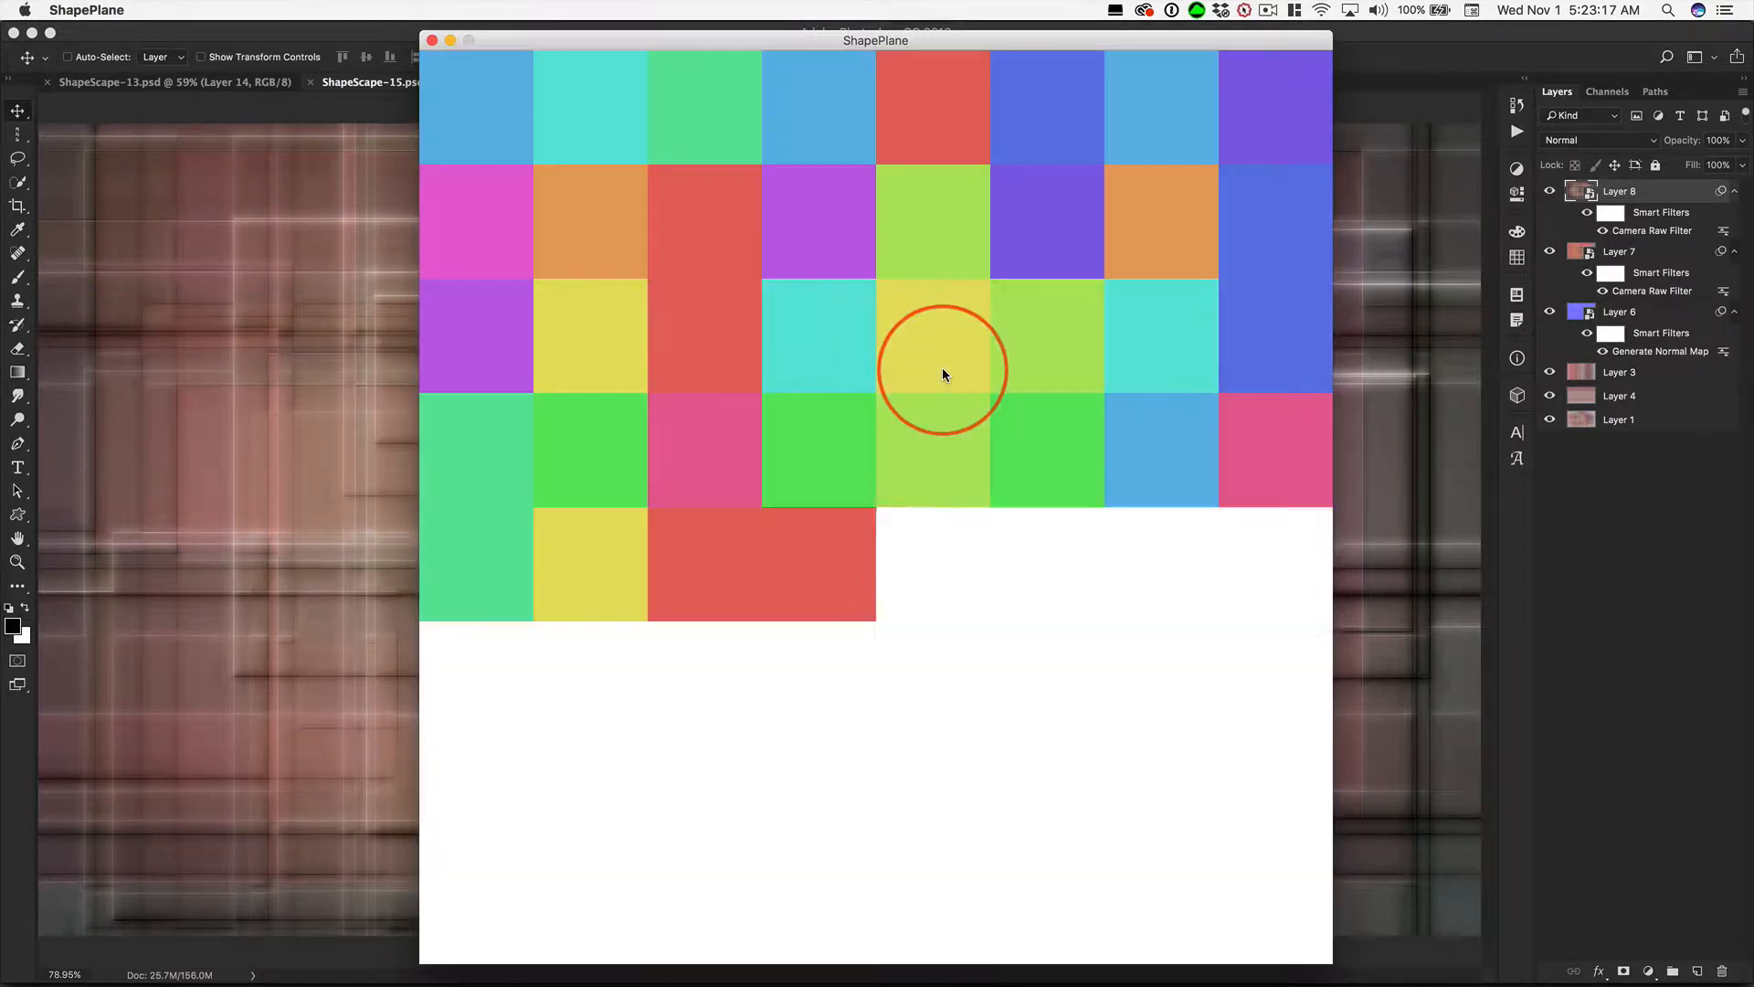
{"action": "left_click", "coordinate": [941, 365]}
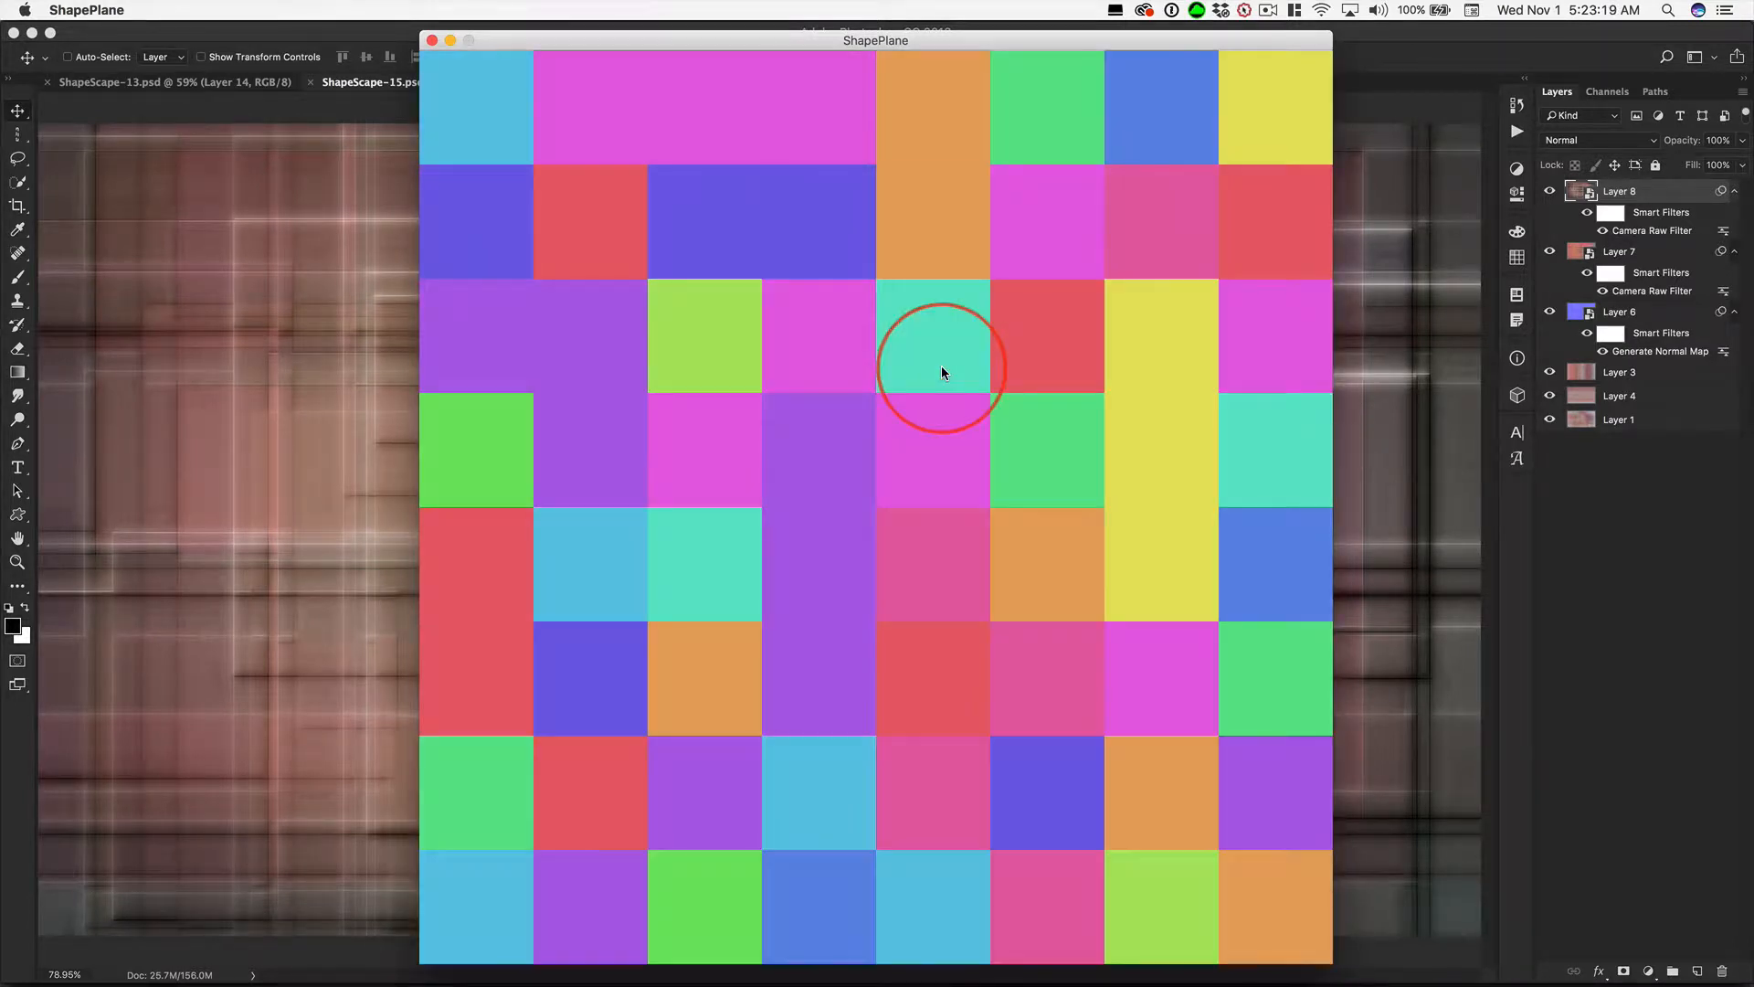
{"action": "left_click", "coordinate": [940, 364]}
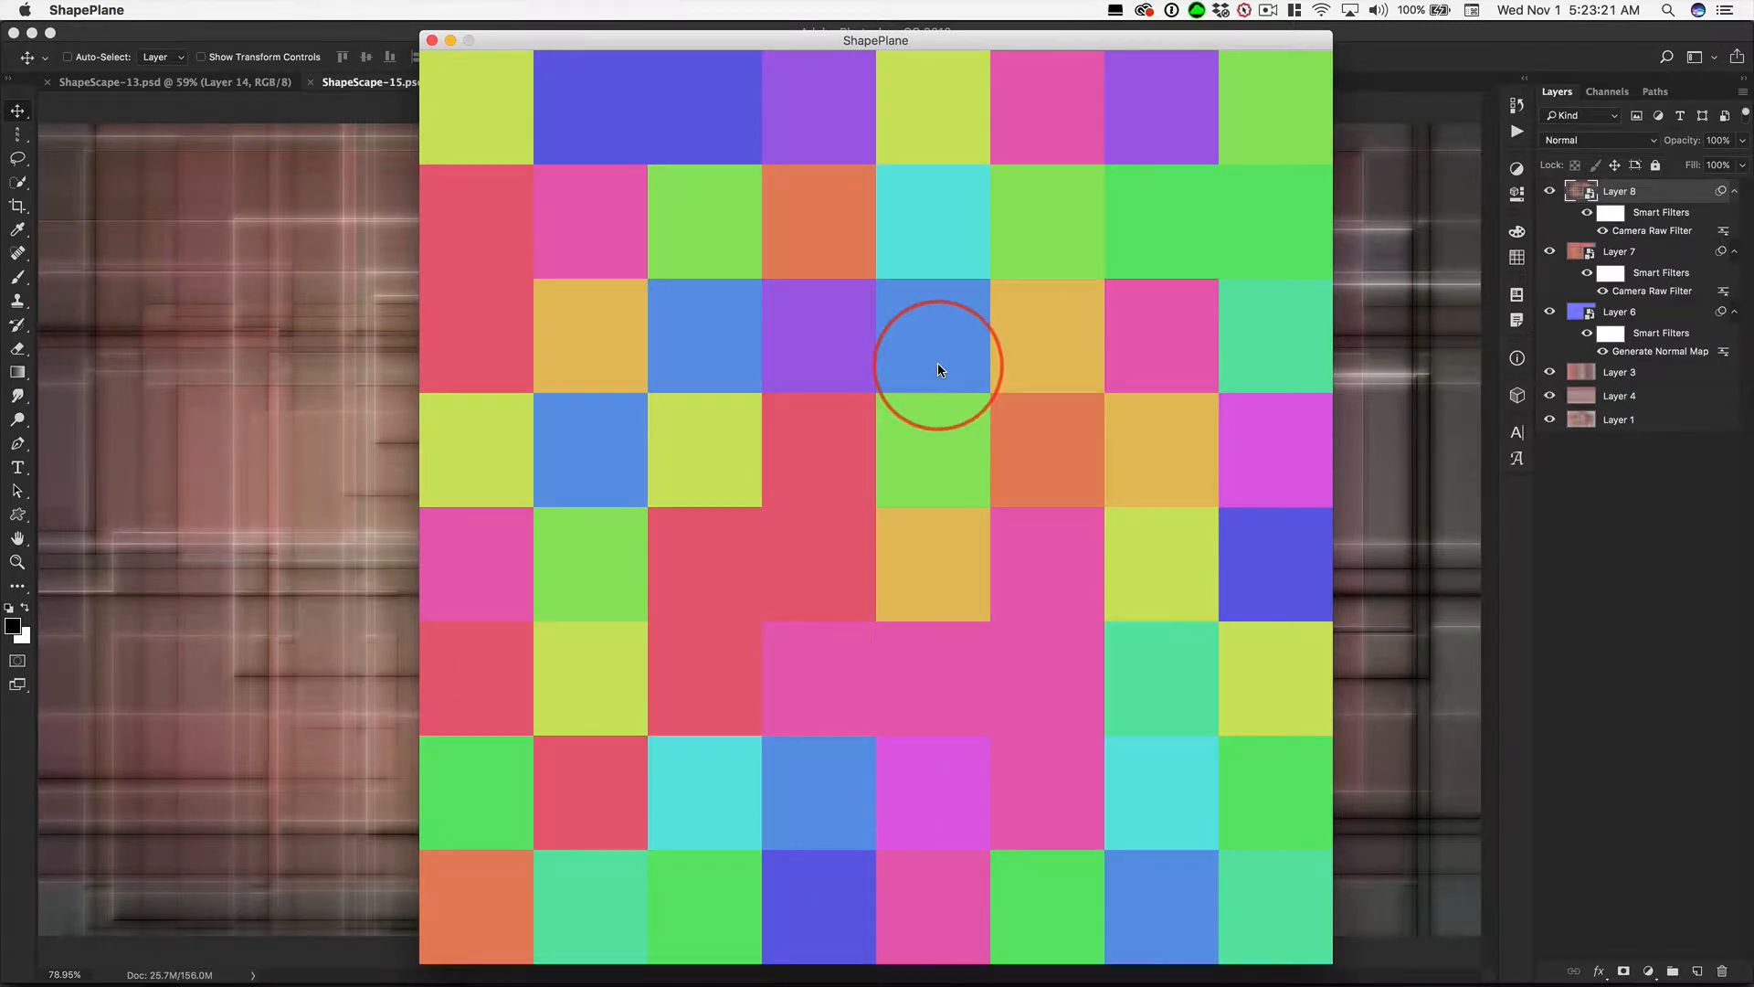
{"action": "left_click", "coordinate": [937, 368]}
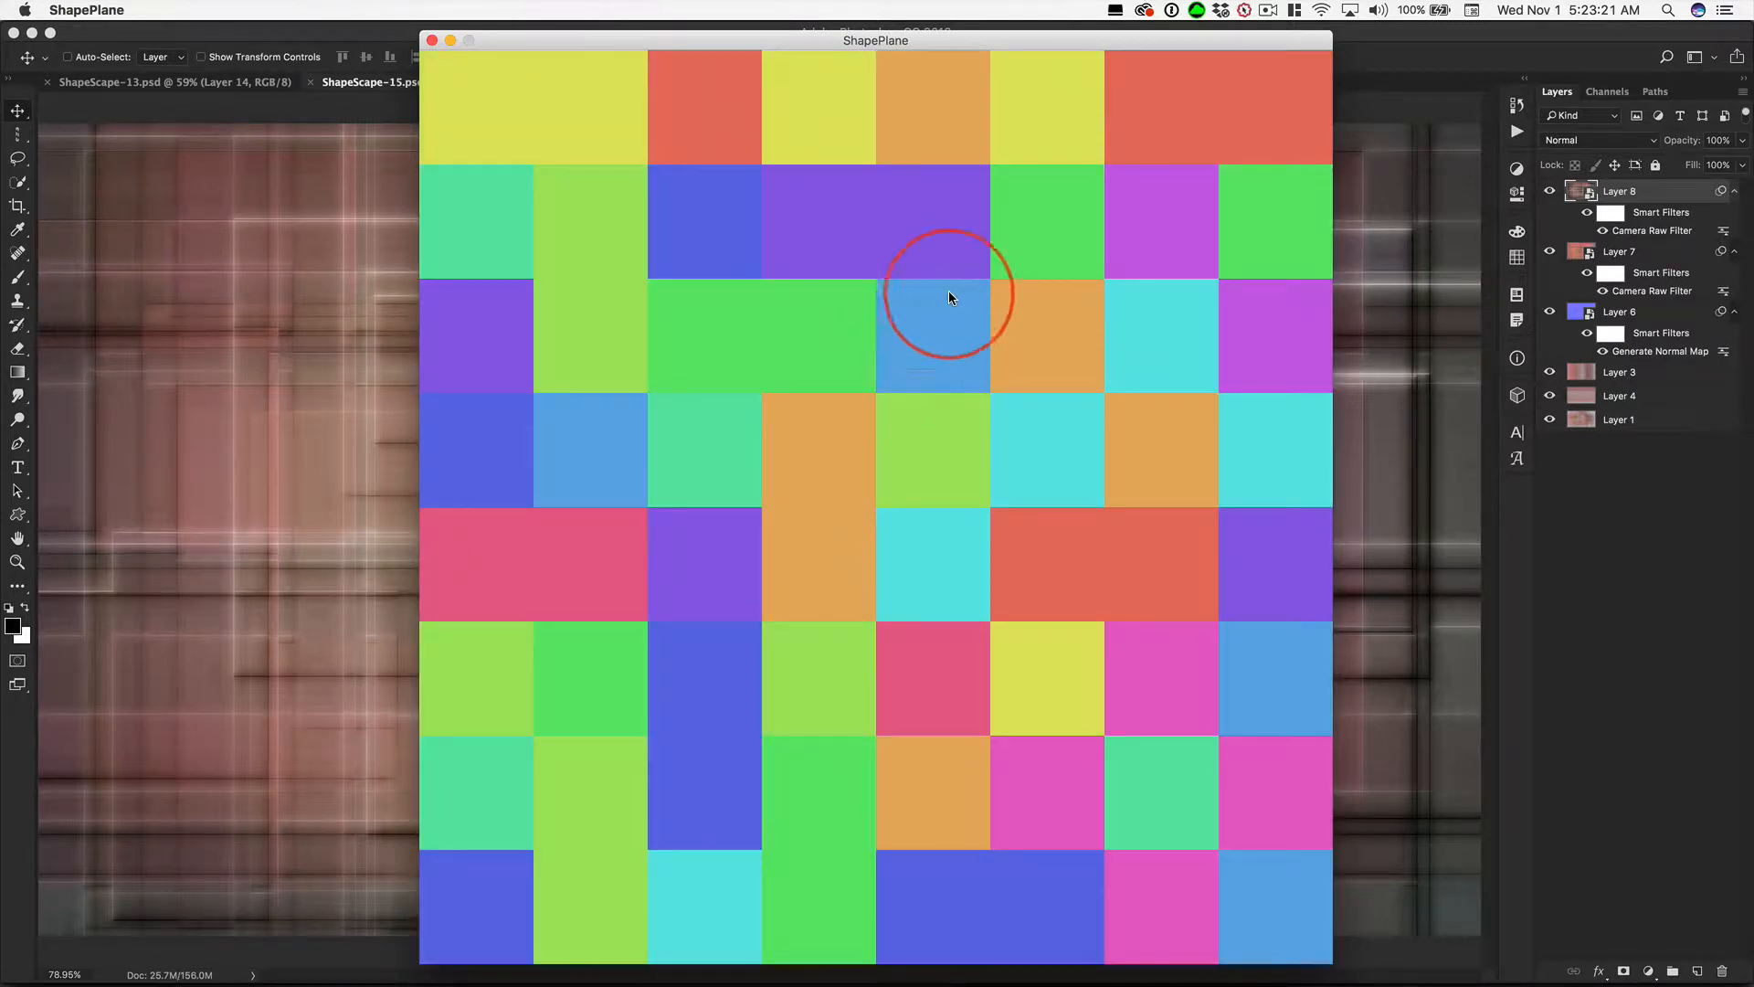
{"action": "left_click", "coordinate": [763, 288]}
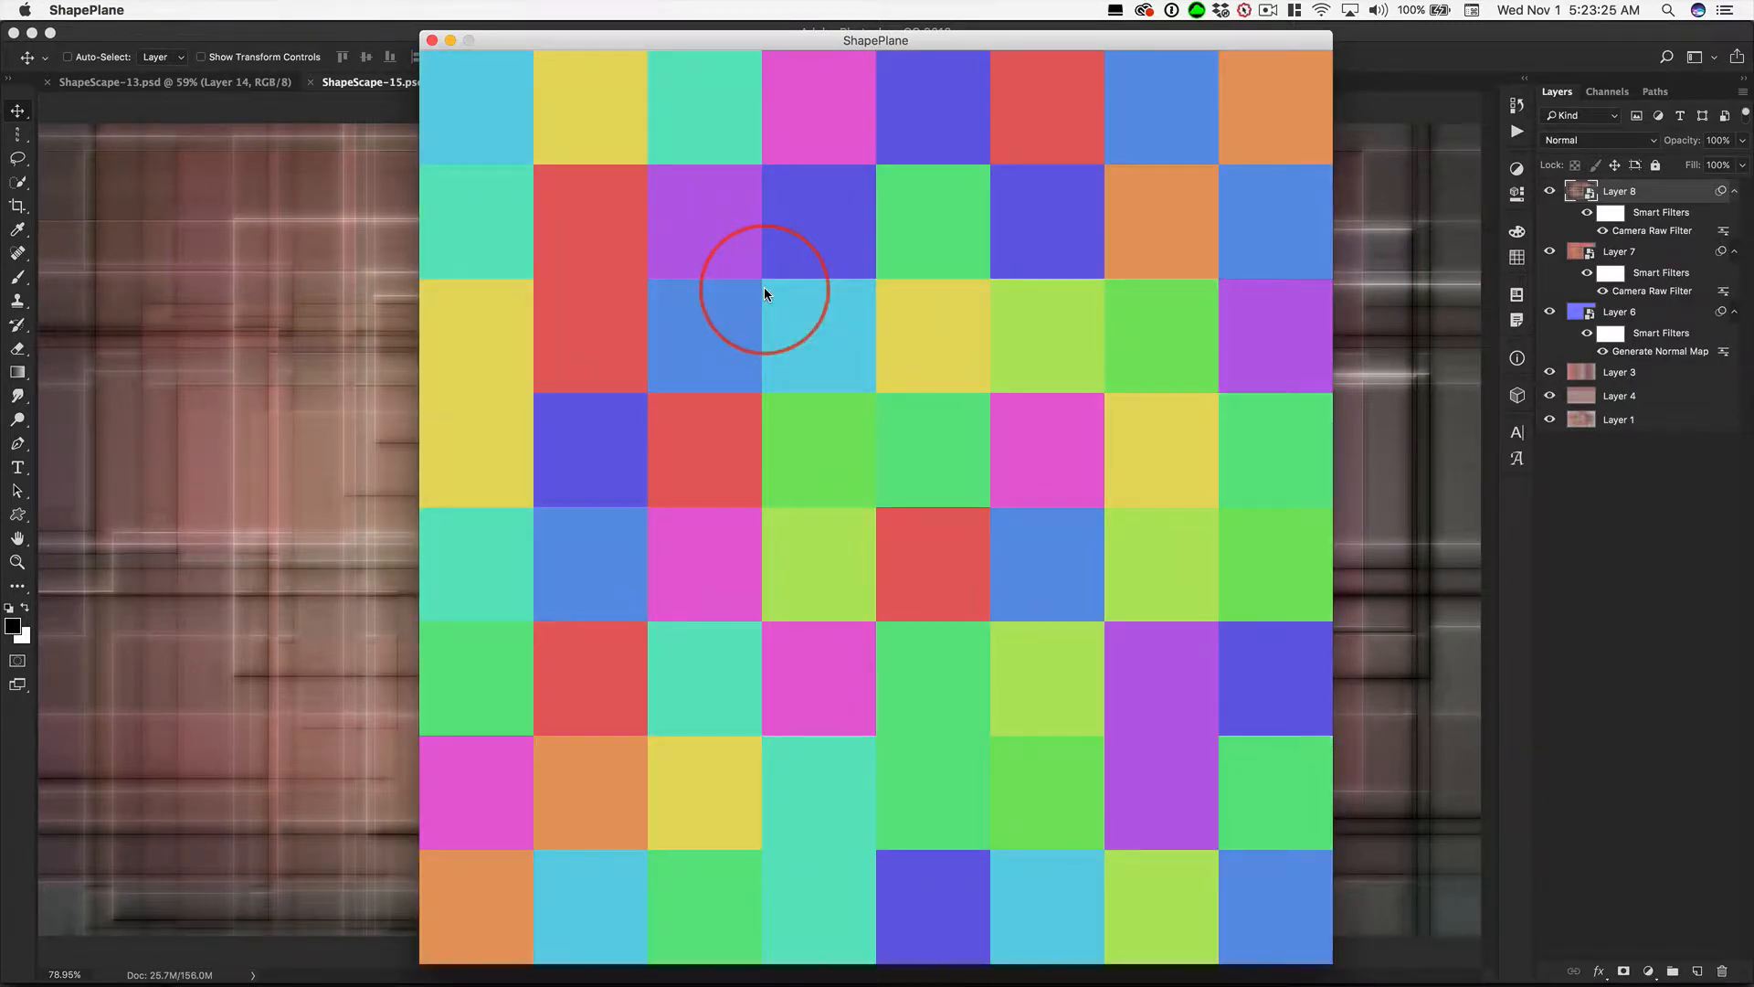
{"action": "left_click", "coordinate": [764, 287]}
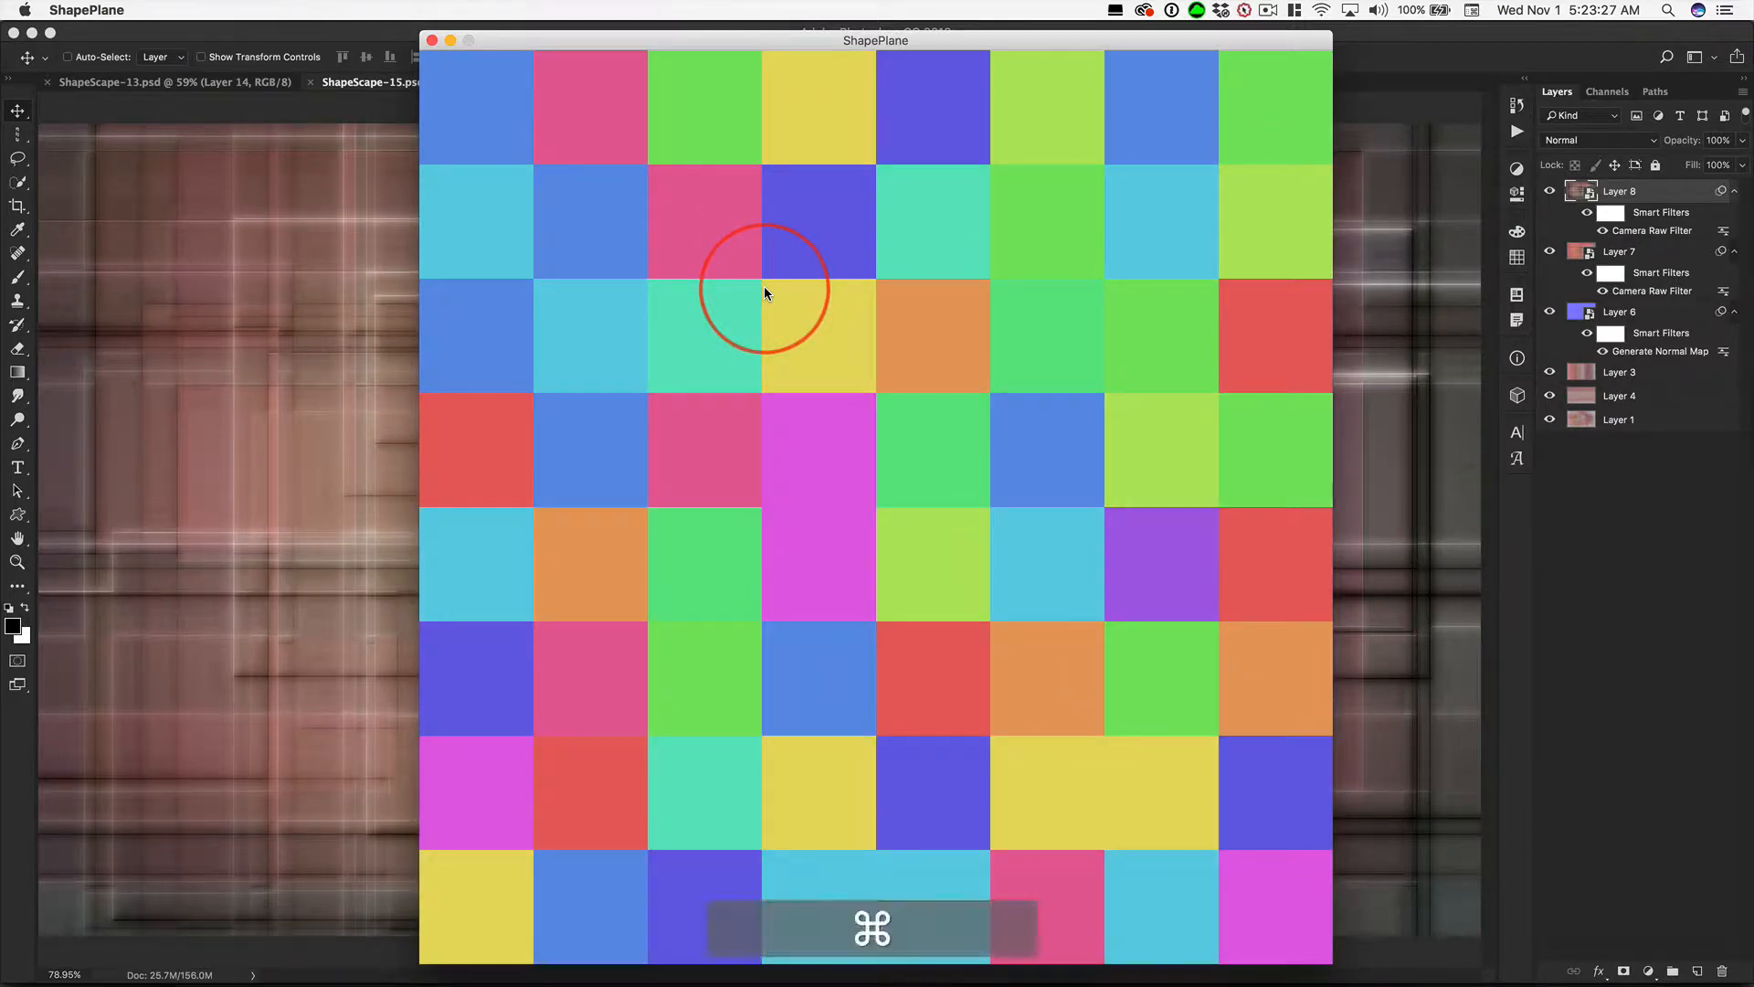
- Switch to Finder and open the images folder inside ShapePlane 1.1.1
{"action": "key", "text": "super+Tab"}
{"action": "key", "text": "super+Tab"}
{"action": "key", "text": "super+Tab"}
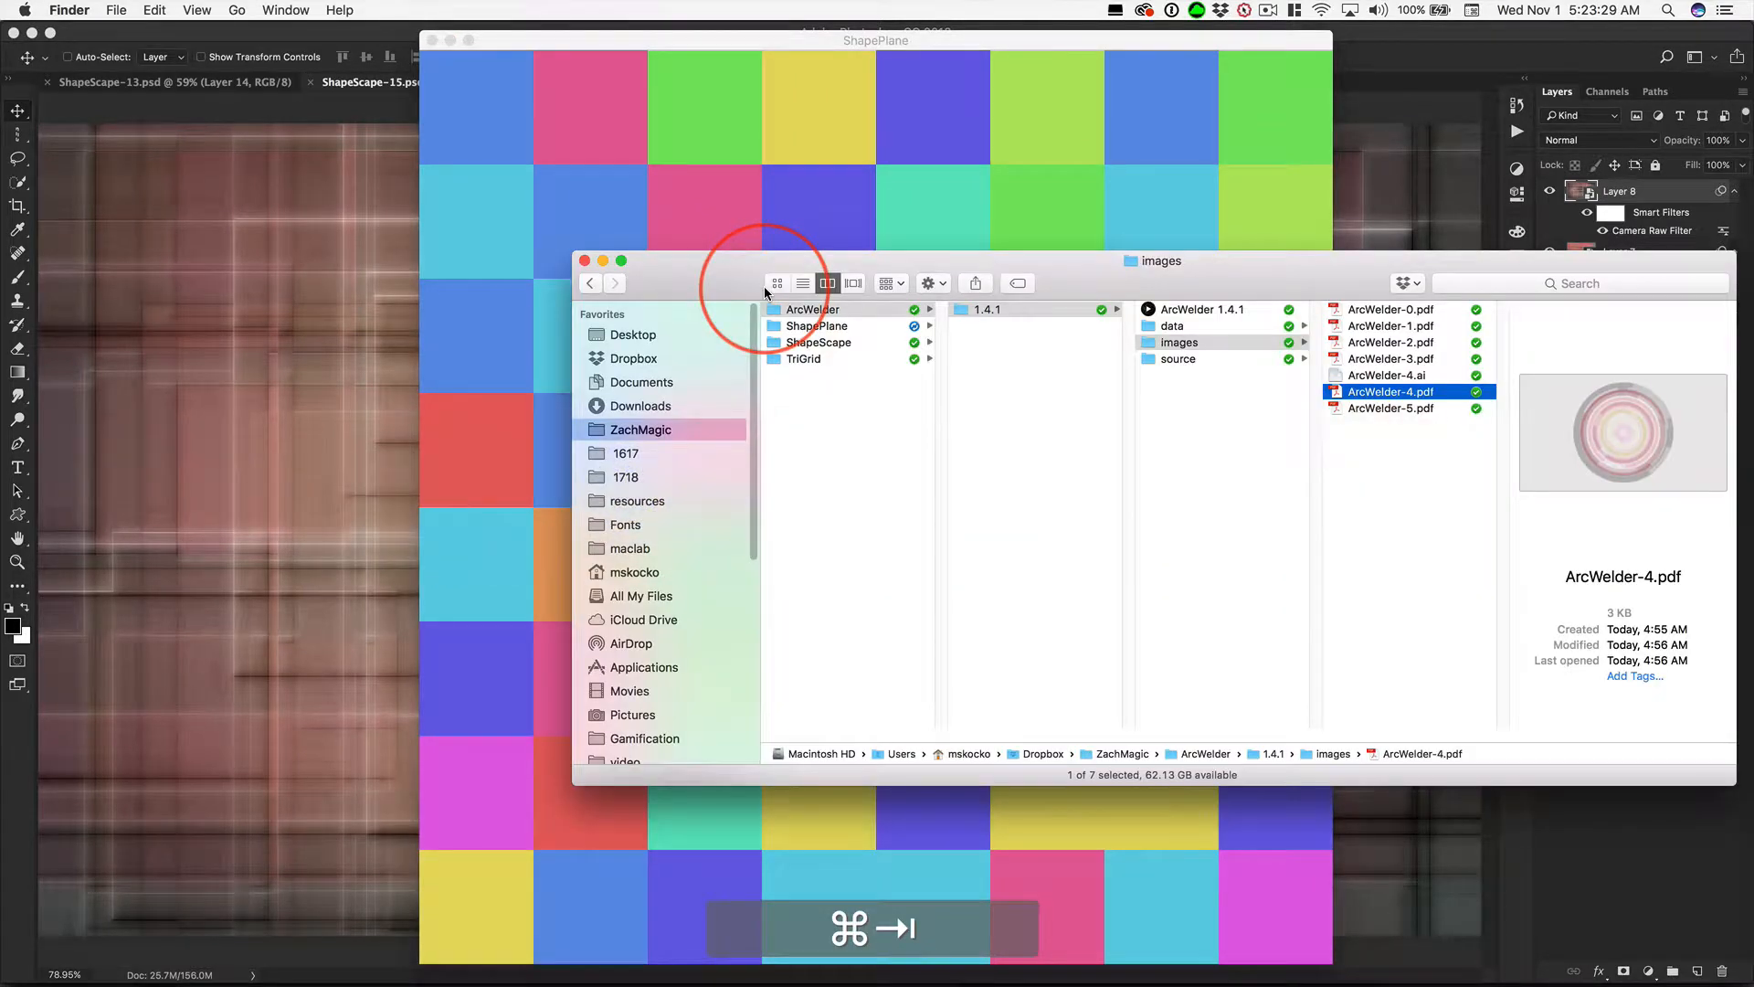
{"action": "left_click", "coordinate": [820, 326]}
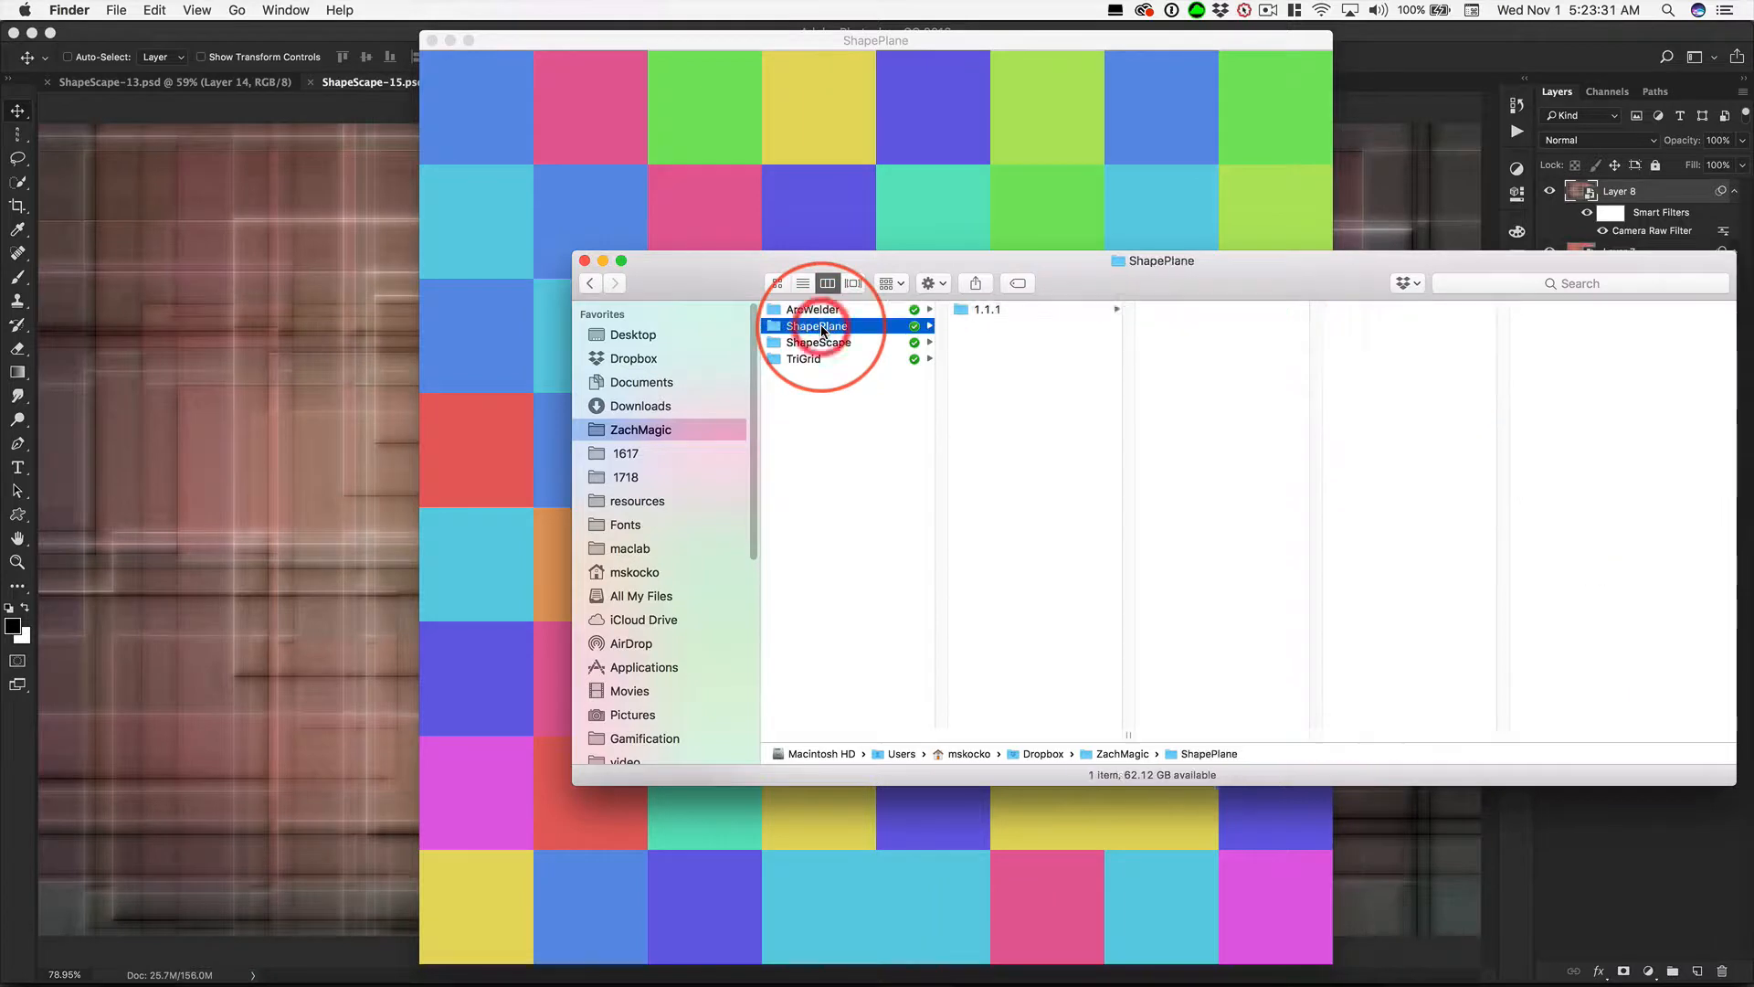
{"action": "left_click", "coordinate": [978, 313]}
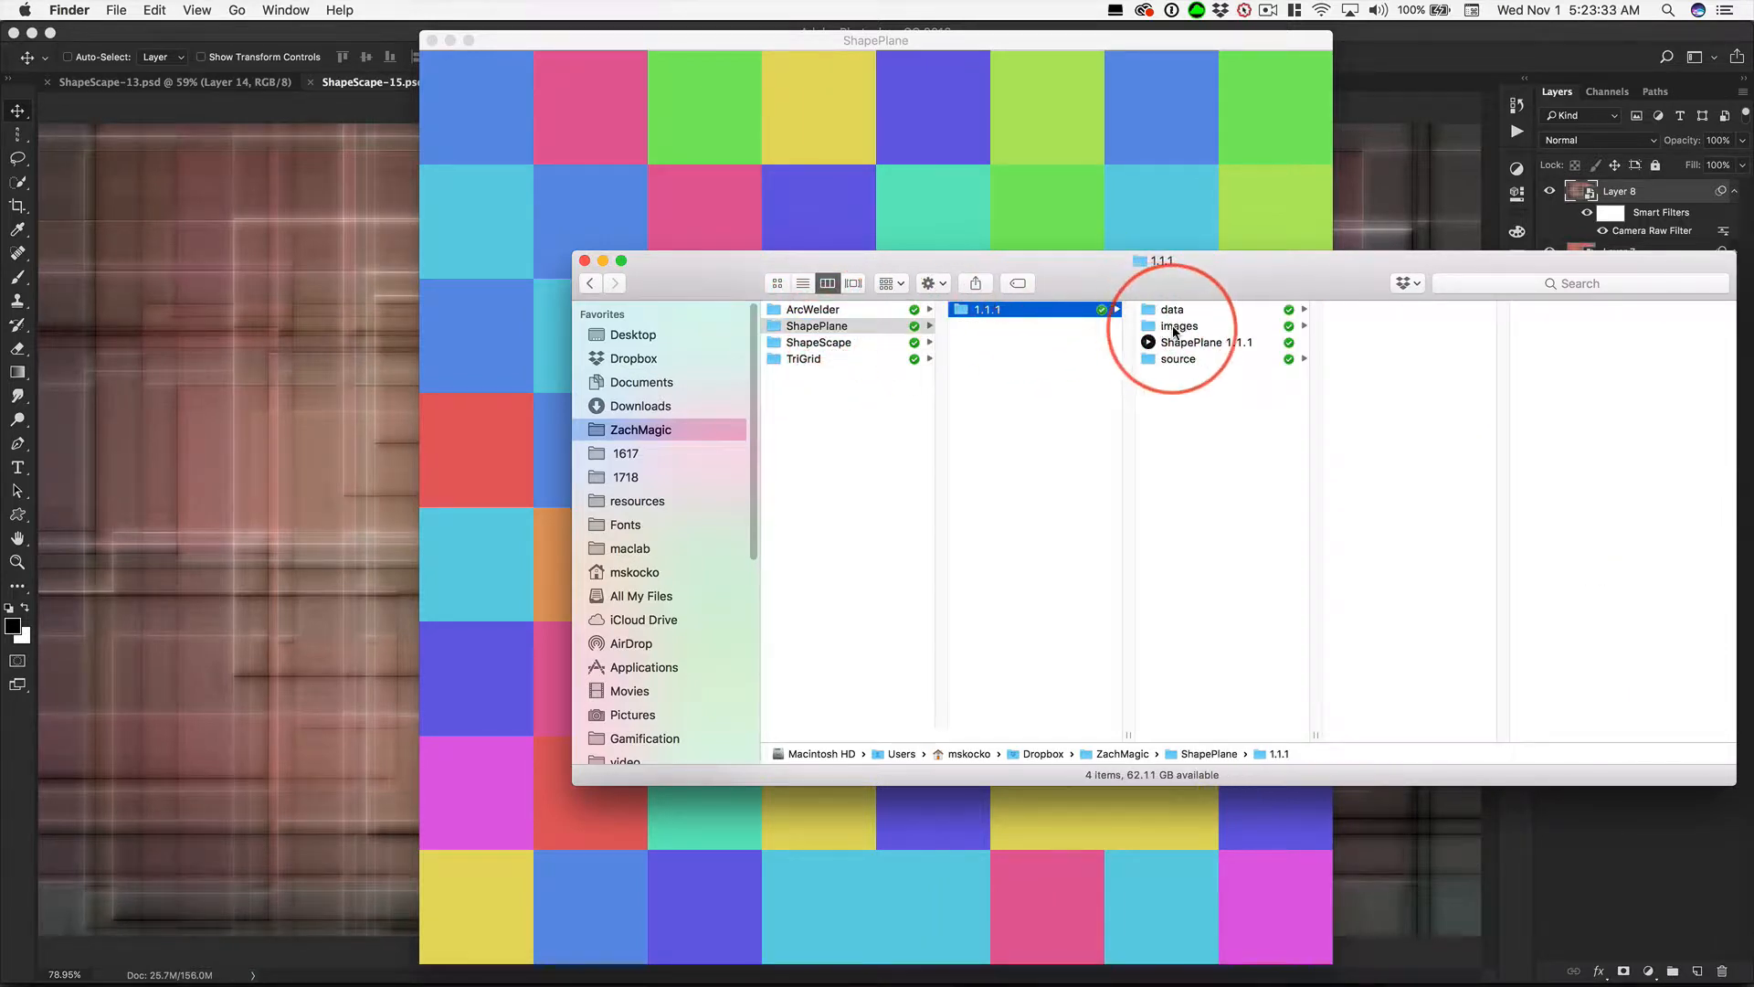
{"action": "left_click", "coordinate": [1178, 326]}
- Open ShapePlane-0.pdf in Illustrator and switch to the full-screen view with the whole artboard in sight
{"action": "left_click", "coordinate": [1395, 310]}
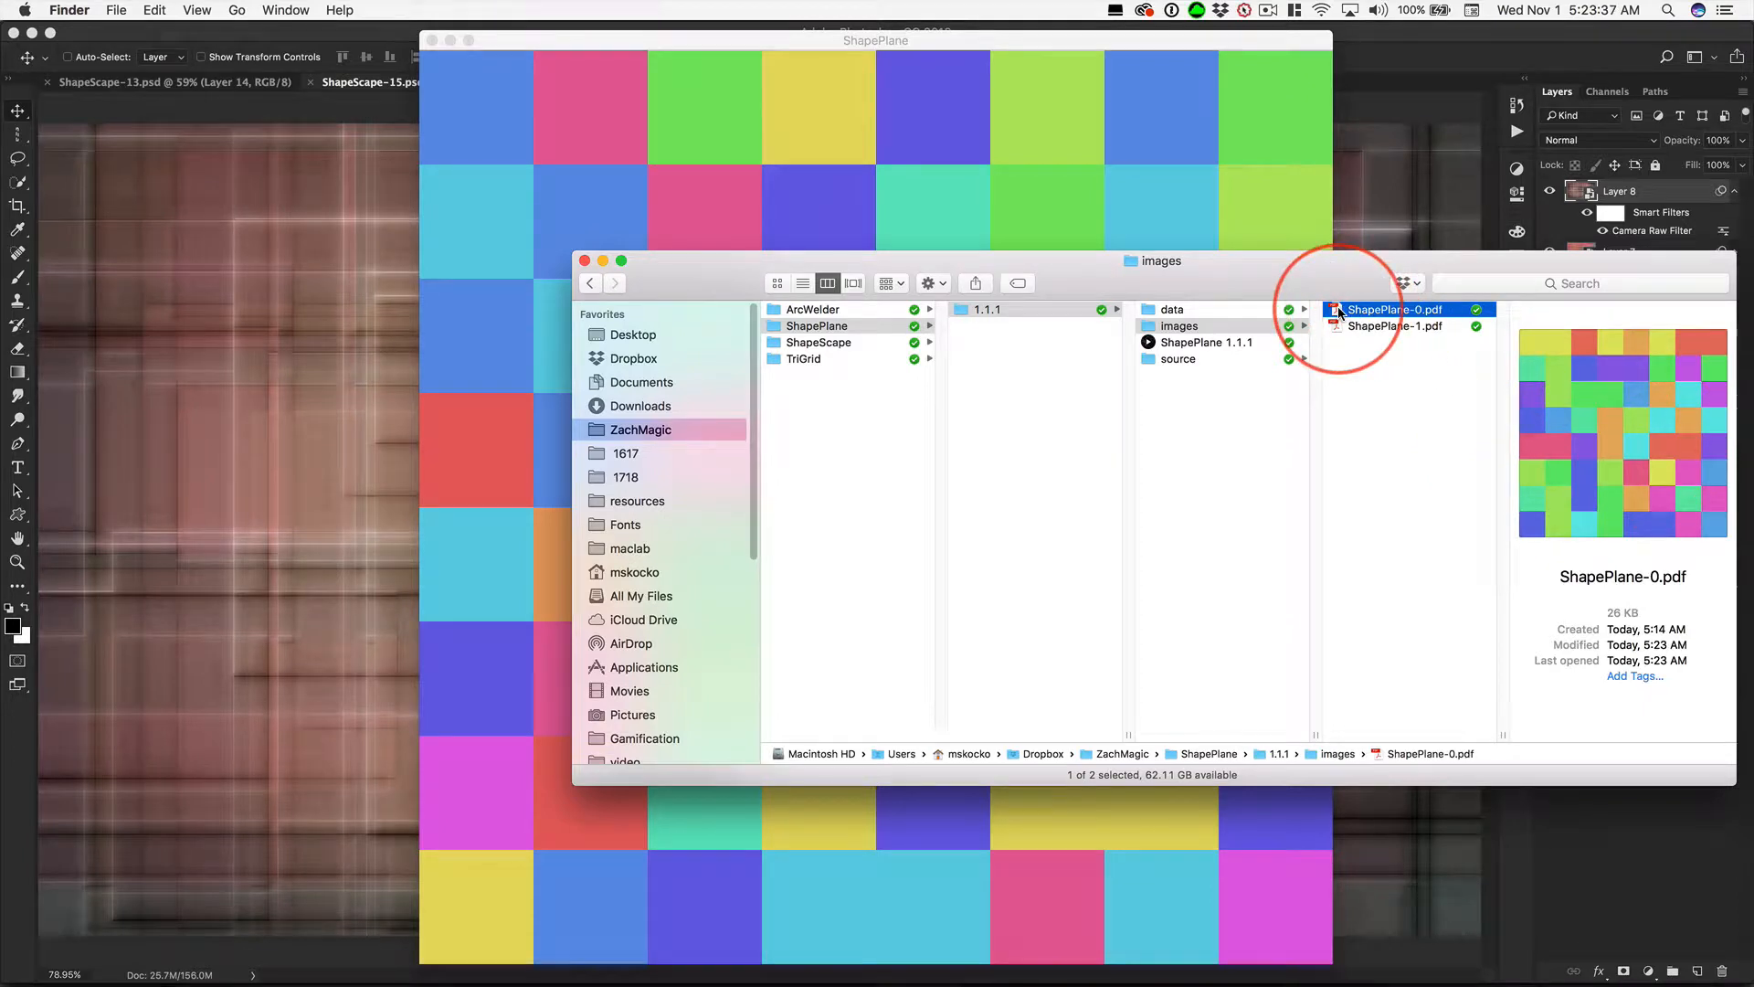
{"action": "left_click_drag", "start_coordinate": [1335, 311], "coordinate": [468, 916]}
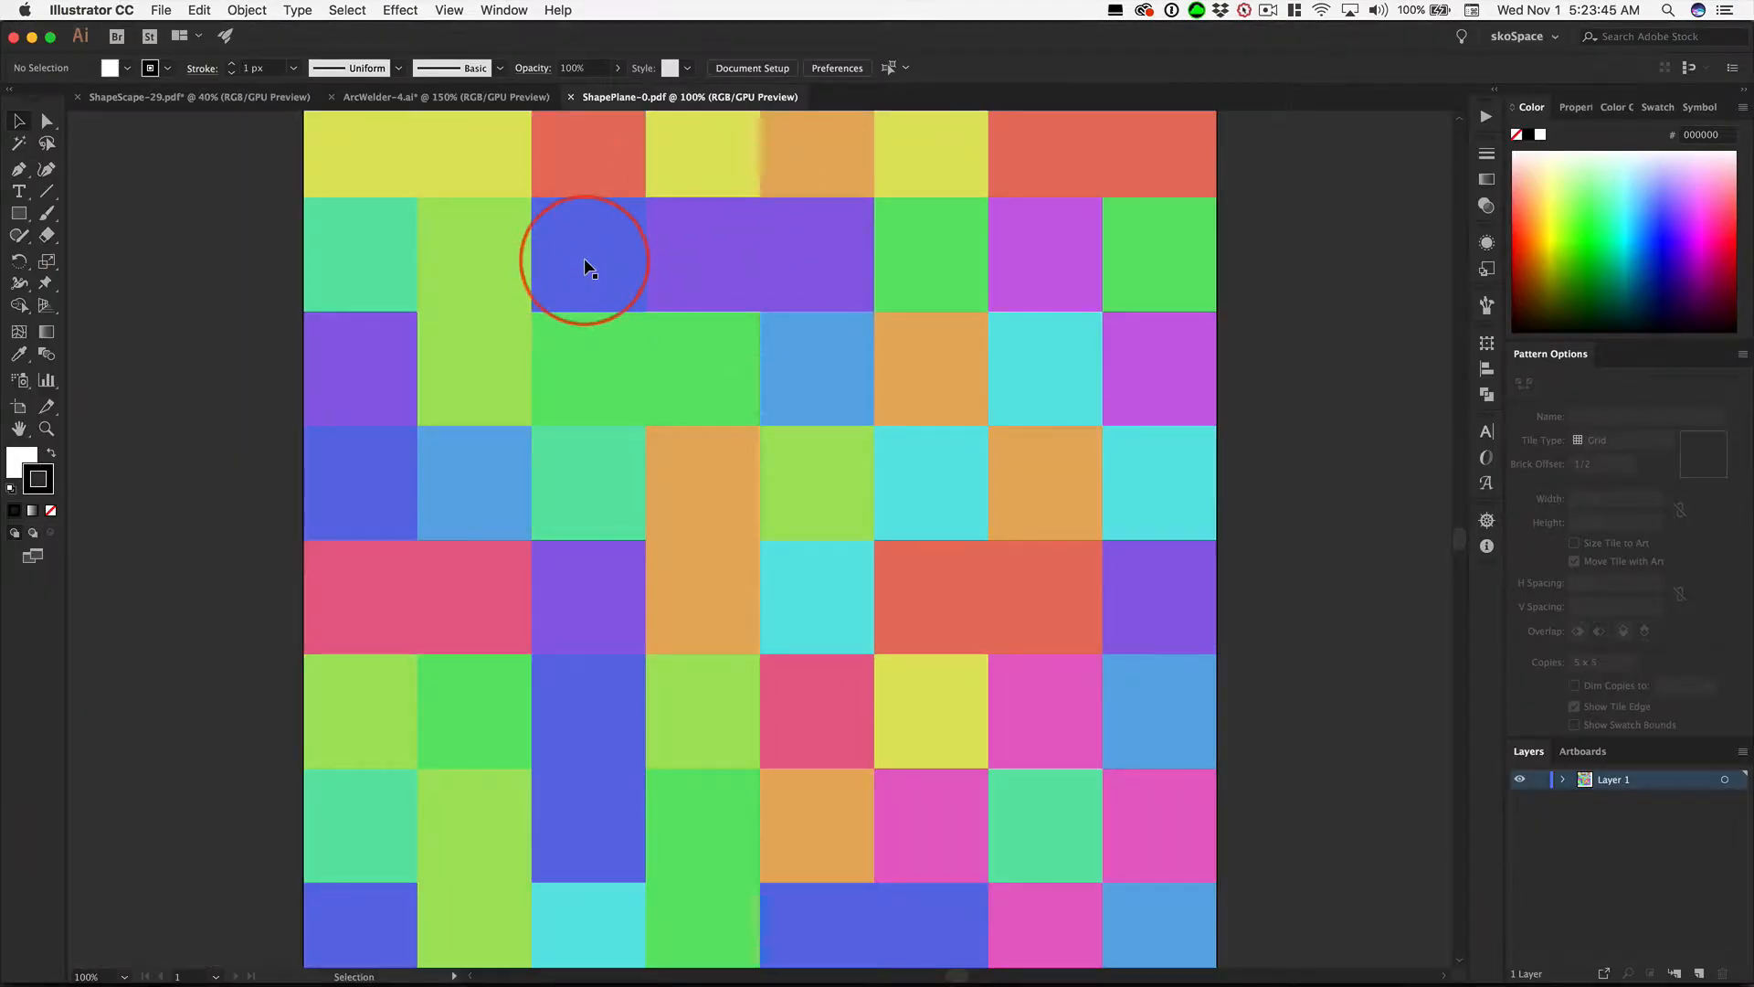
{"action": "key", "text": "super"}
{"action": "key", "text": "super+minus"}
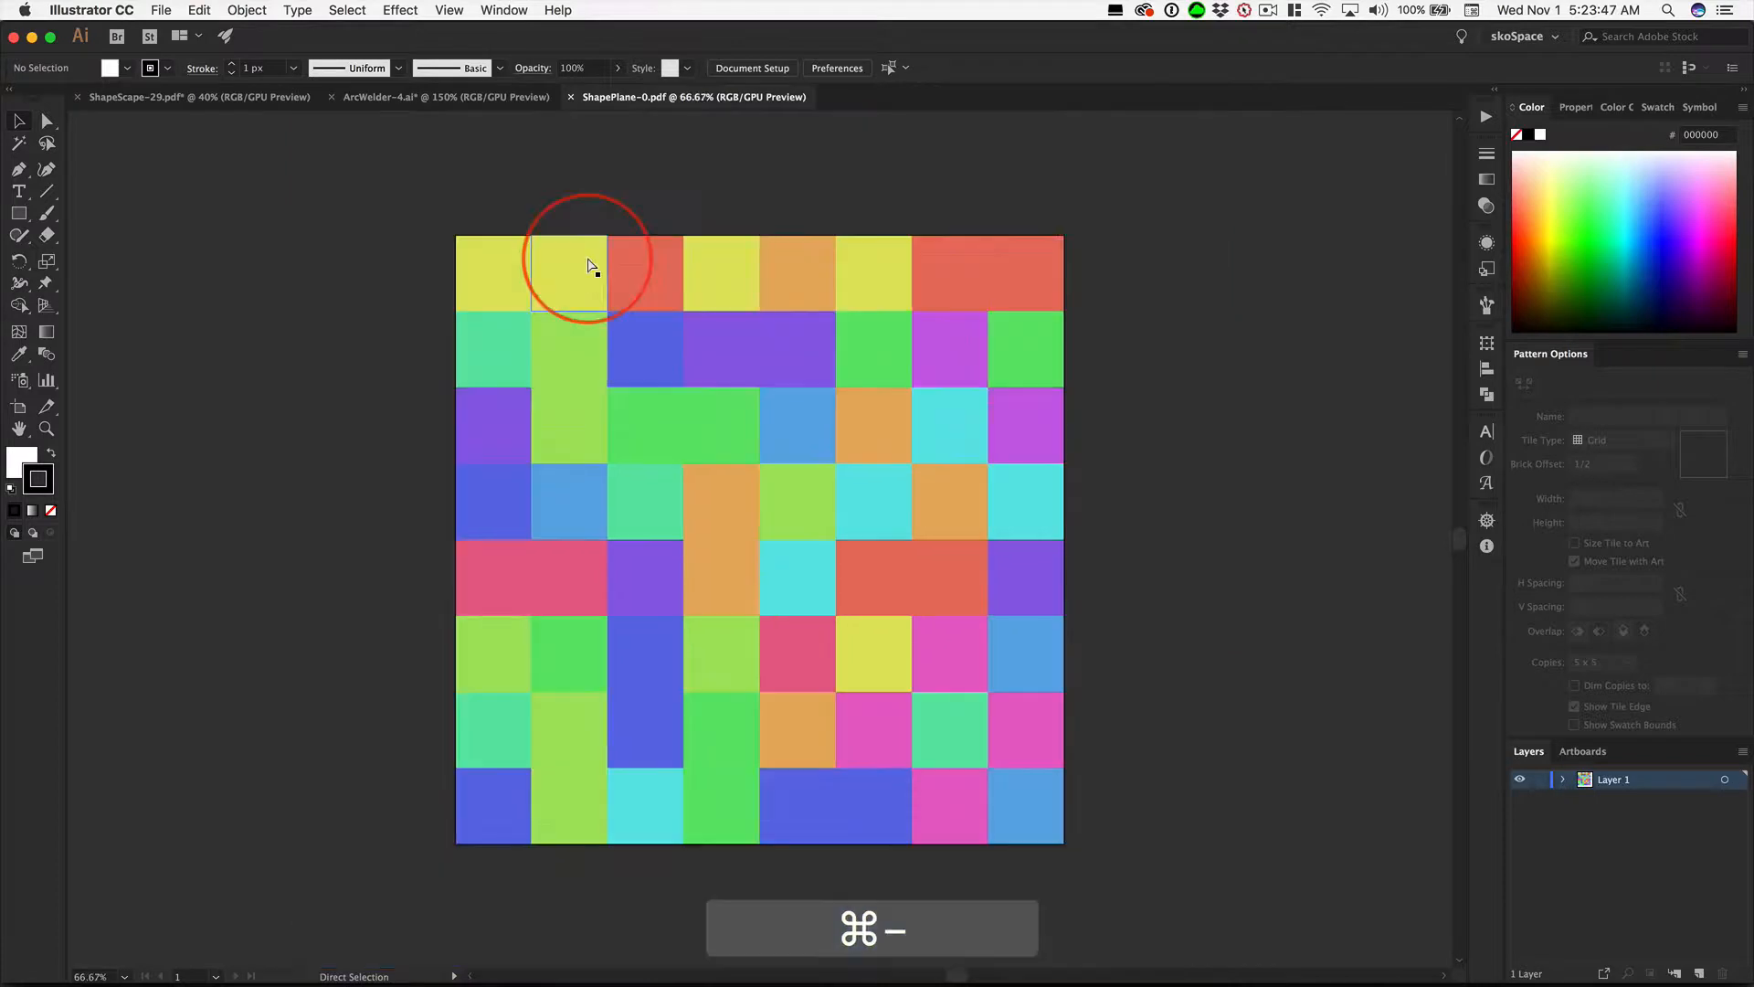
{"action": "key", "text": "f"}
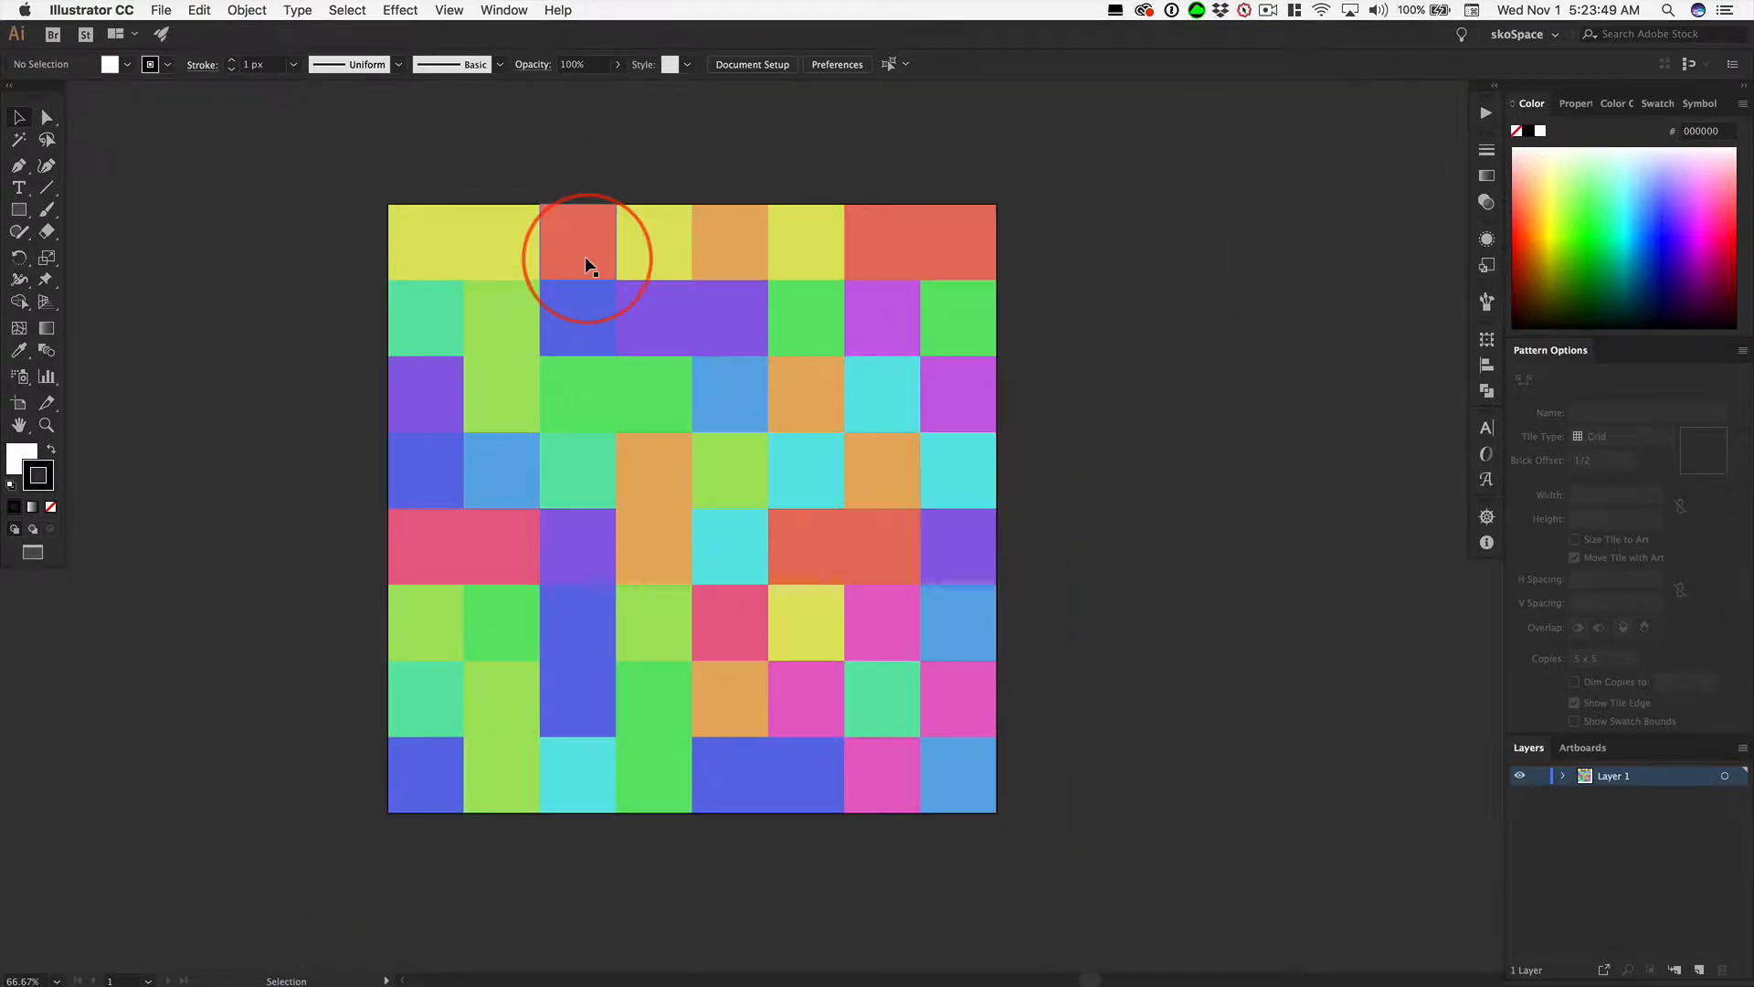
- Release the clipping mask on the pattern's clip group and deselect the tiles
{"action": "left_click", "coordinate": [445, 255]}
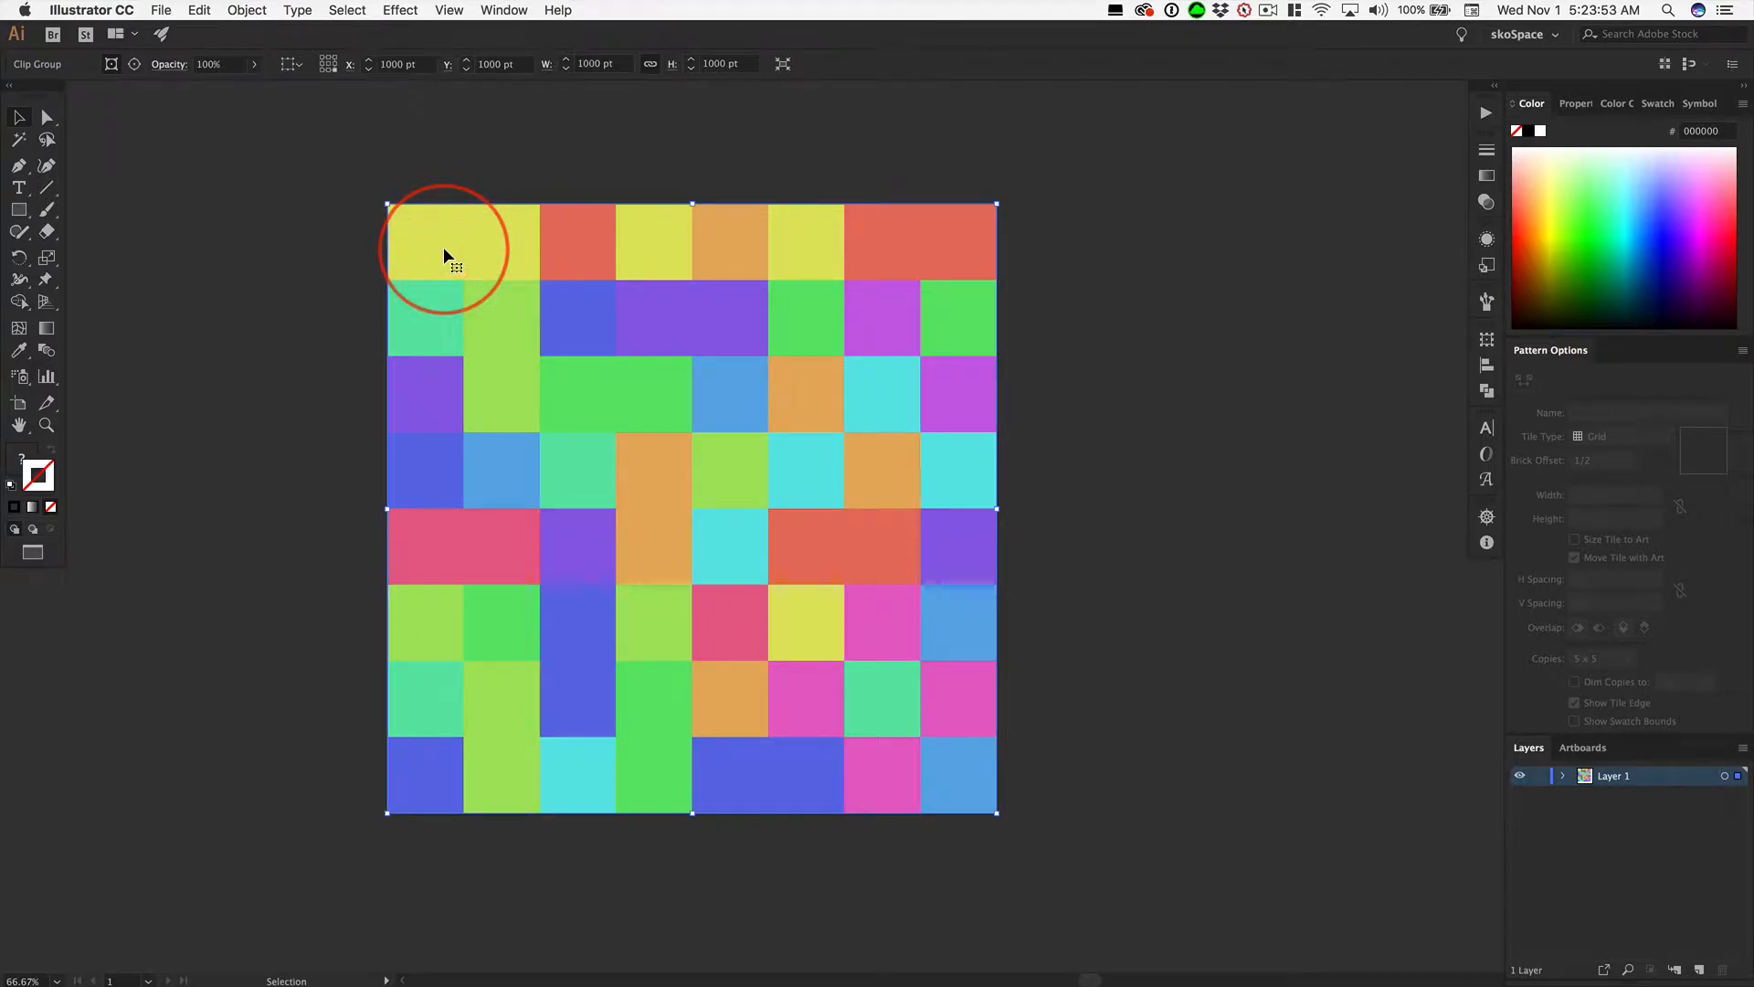
{"action": "left_click", "coordinate": [1230, 392]}
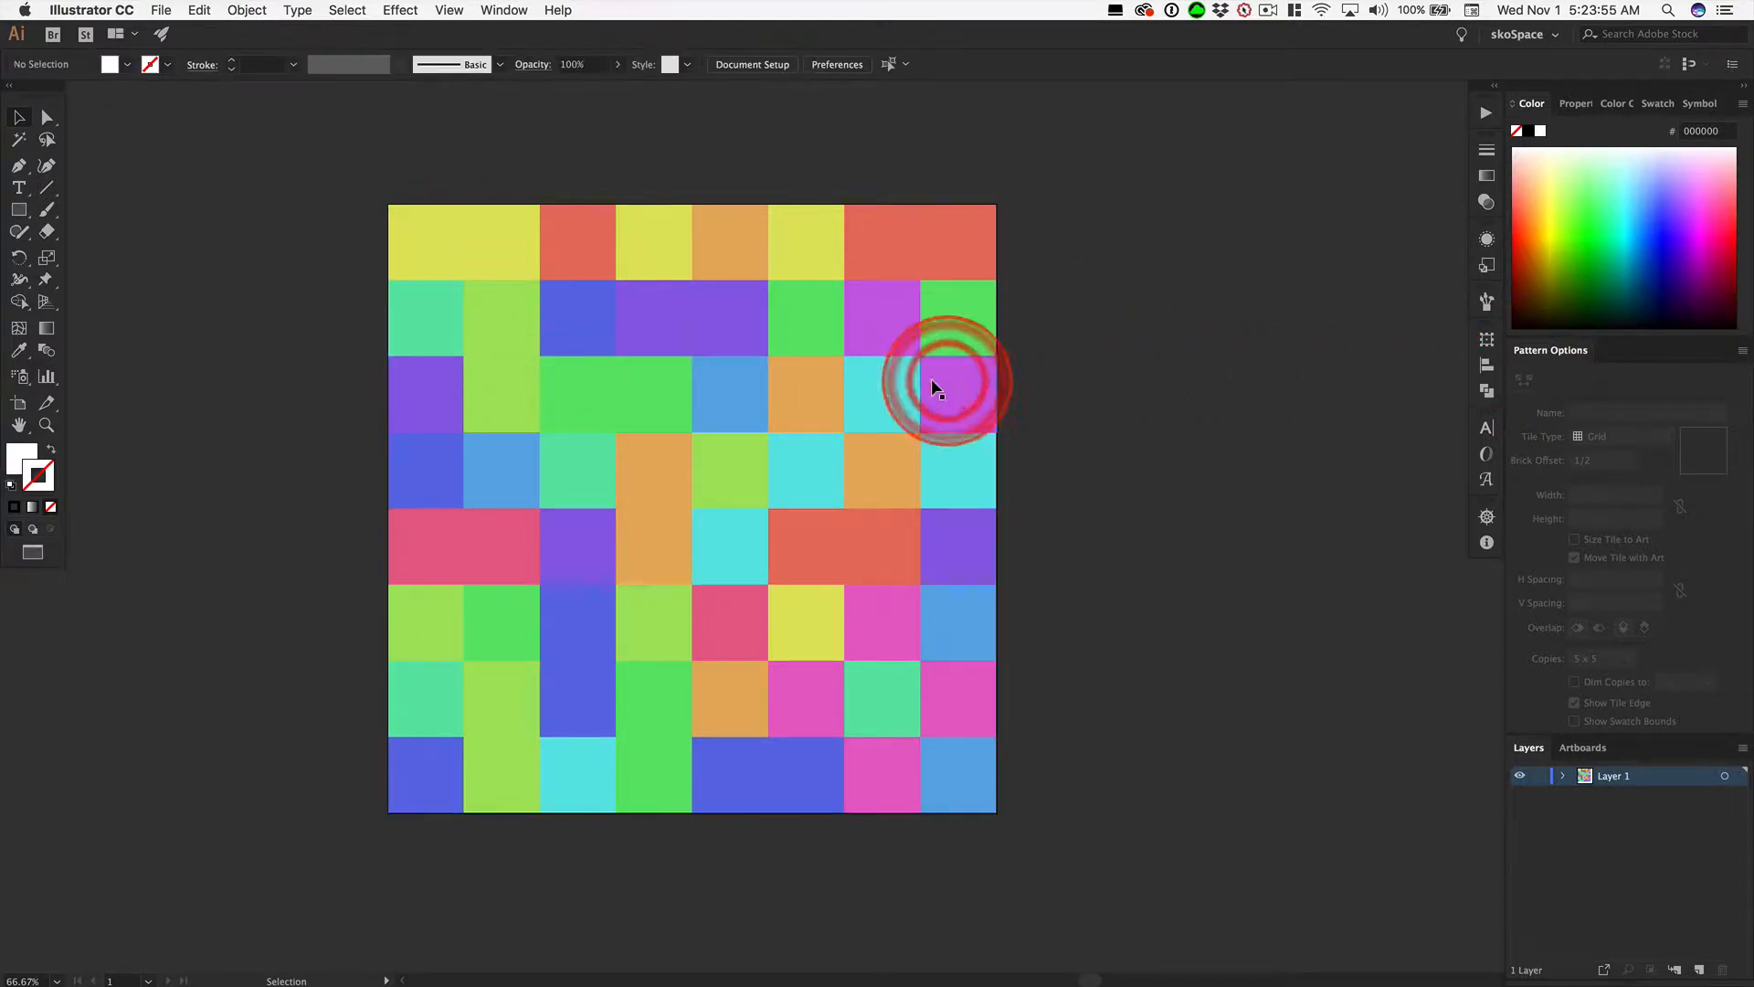
{"action": "left_click", "coordinate": [678, 302]}
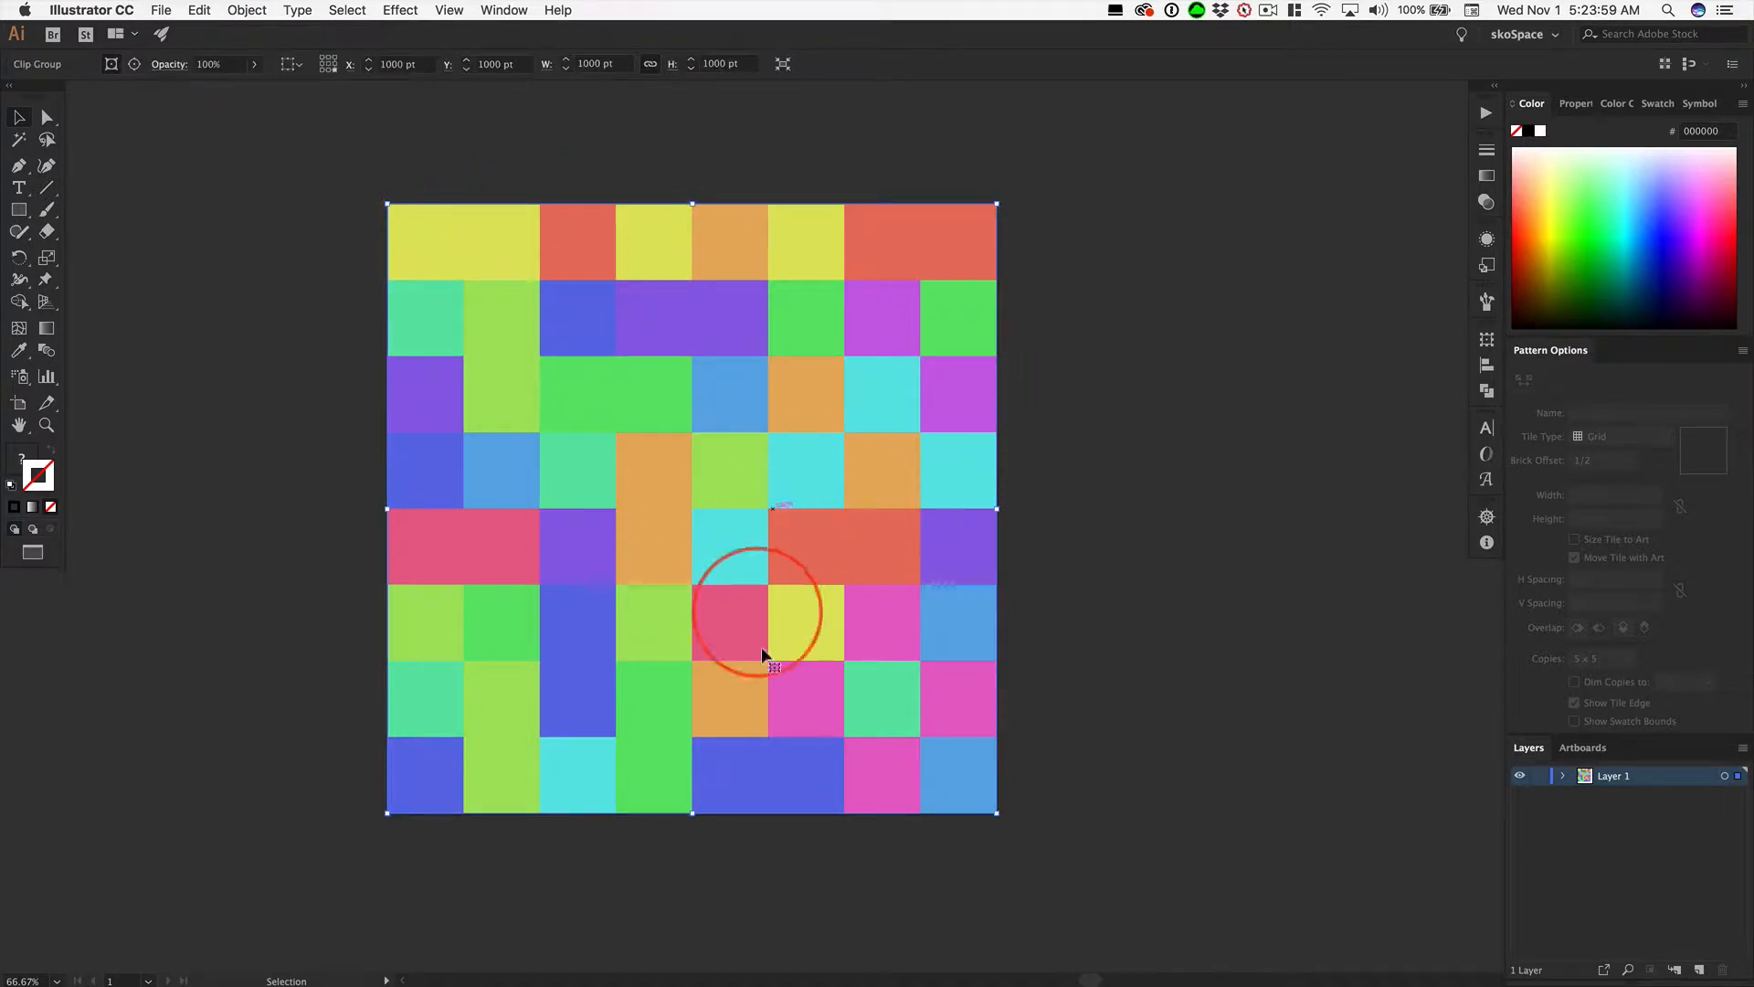
{"action": "right_click", "coordinate": [436, 231]}
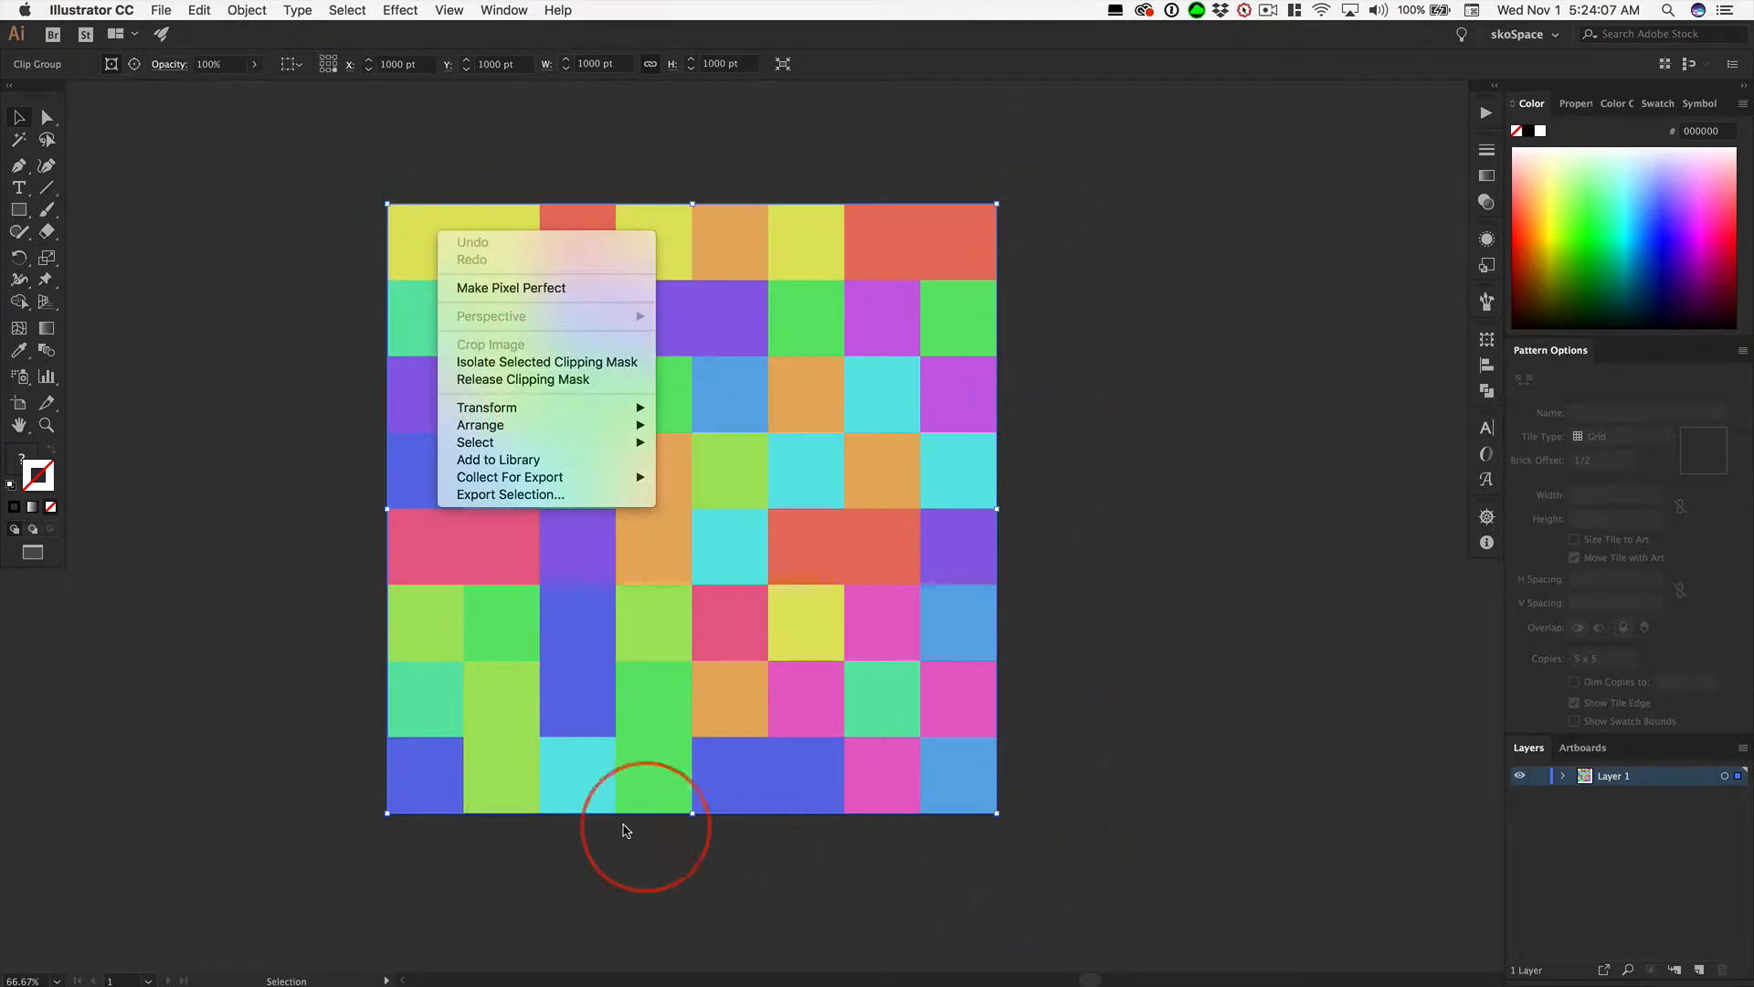
{"action": "left_click", "coordinate": [527, 380]}
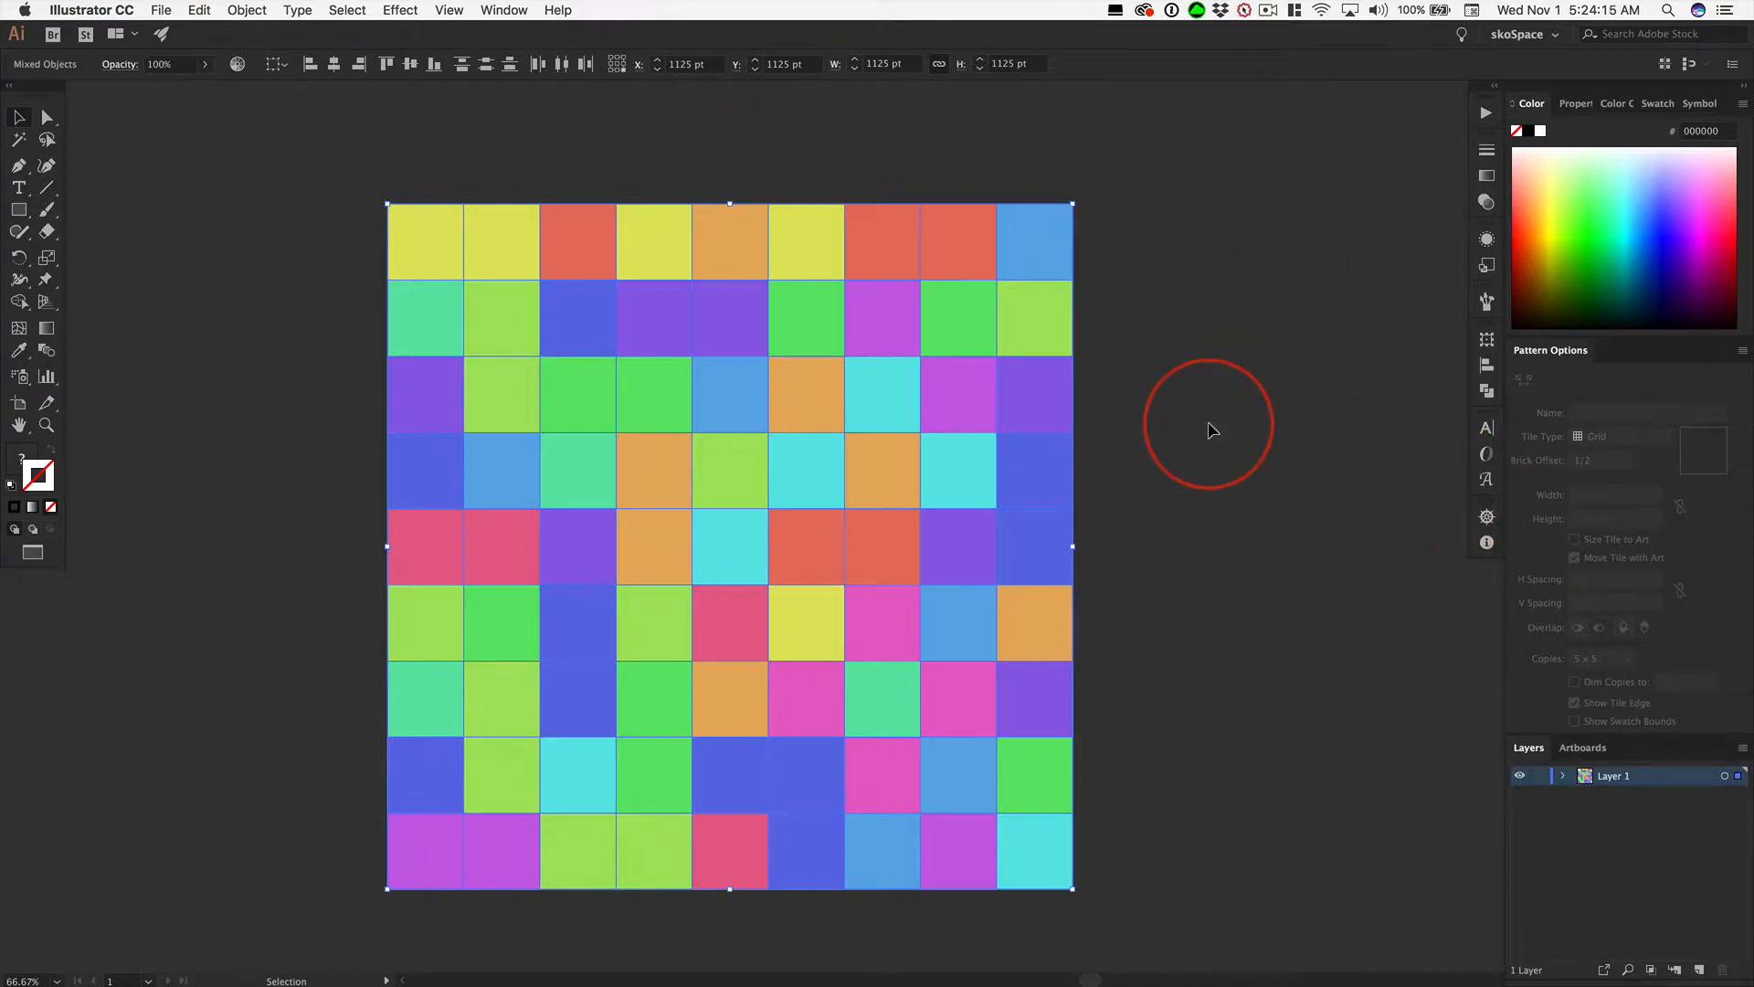
{"action": "left_click", "coordinate": [1206, 407]}
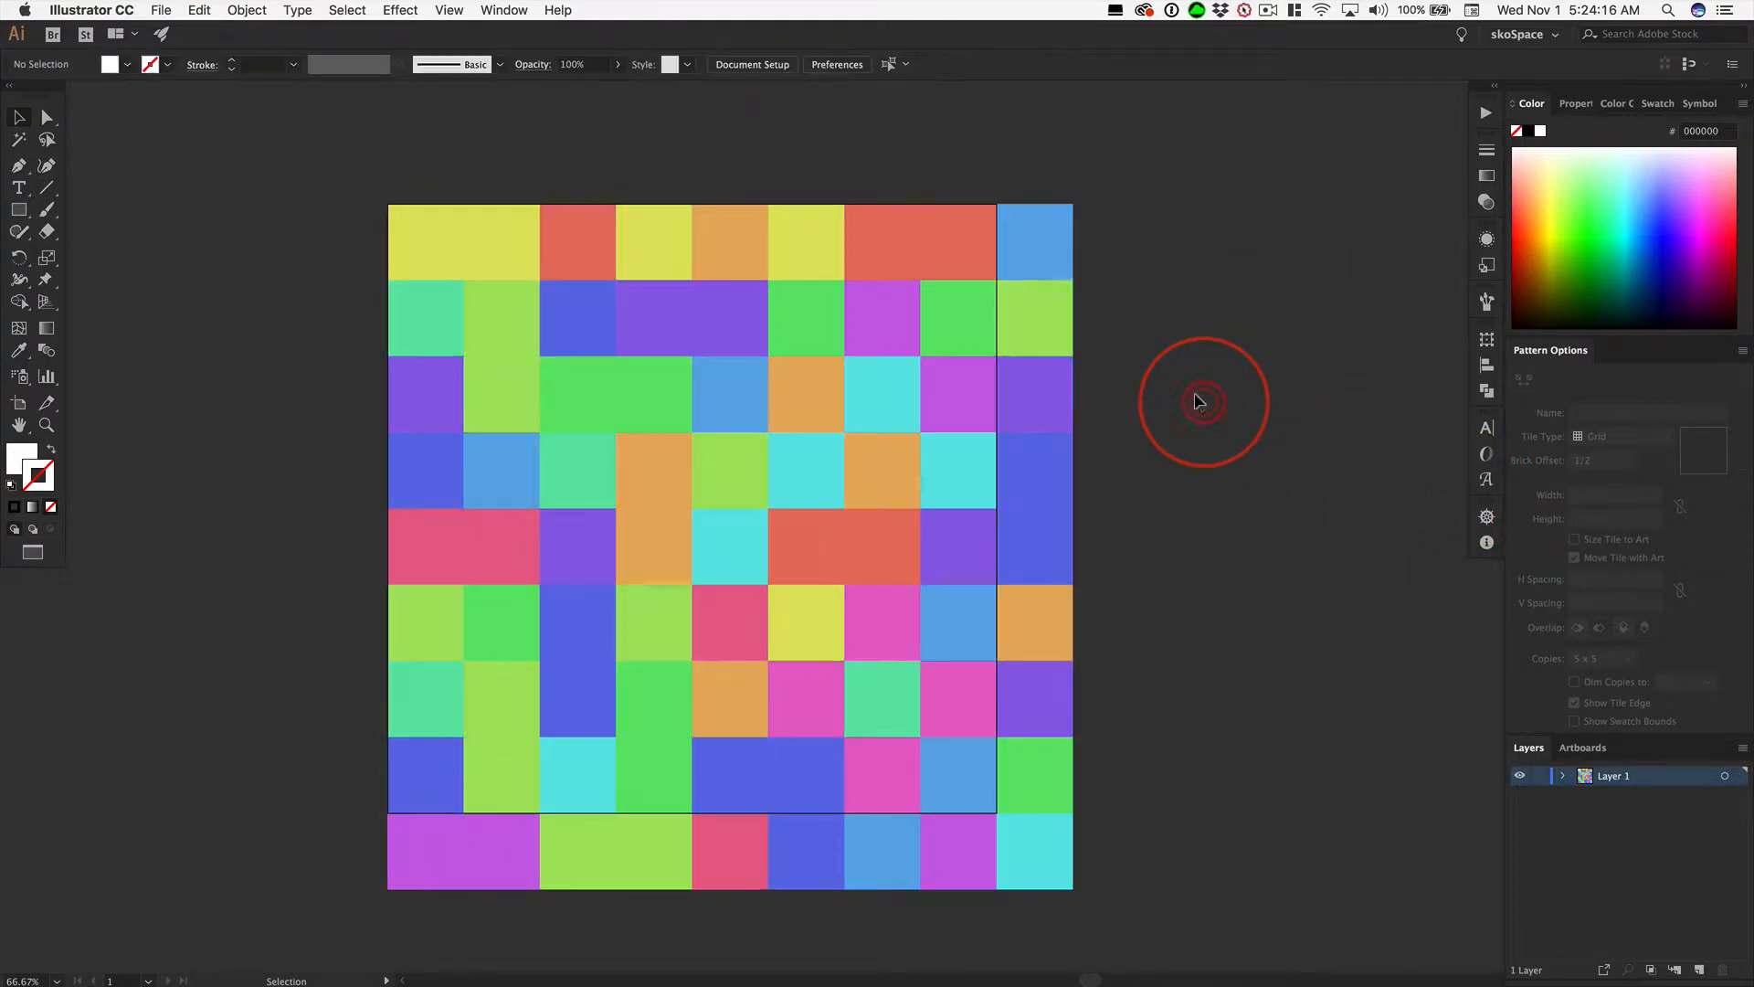
- Recolor the purple tile in the second row, fourth column, with the Eyedropper, sampling the cyan tile in the fifth row
{"action": "left_click", "coordinate": [1045, 315]}
{"action": "left_click", "coordinate": [858, 316]}
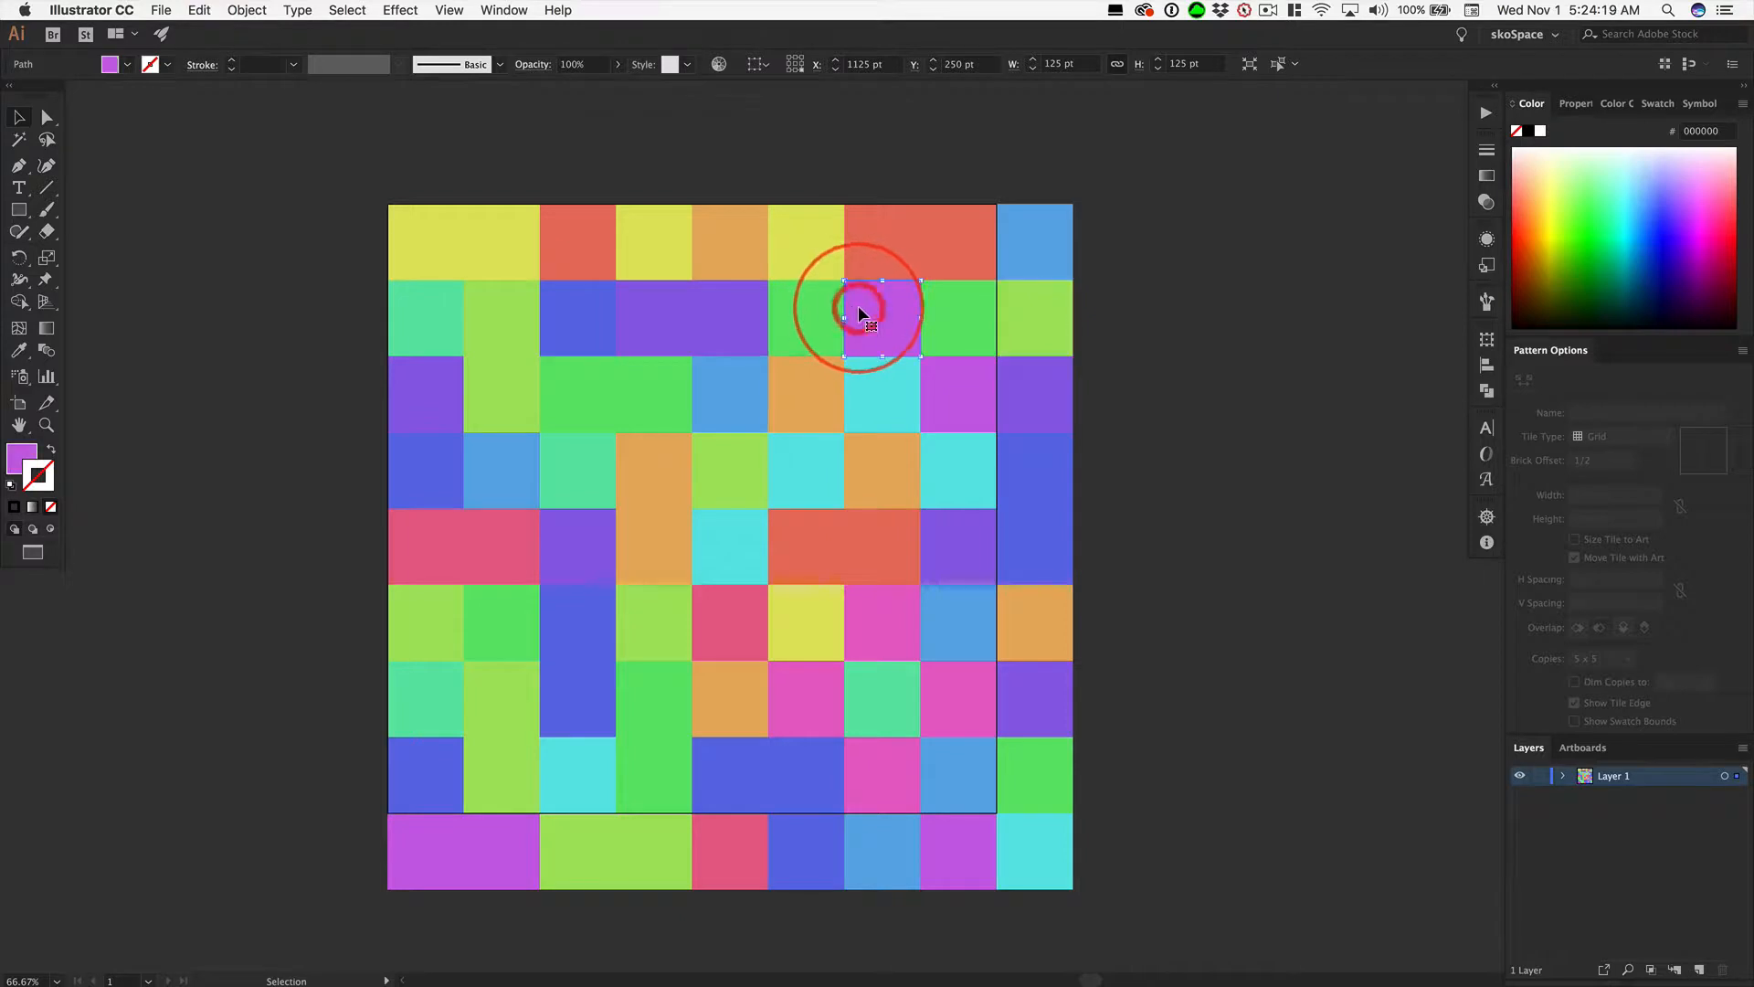
{"action": "left_click", "coordinate": [797, 345]}
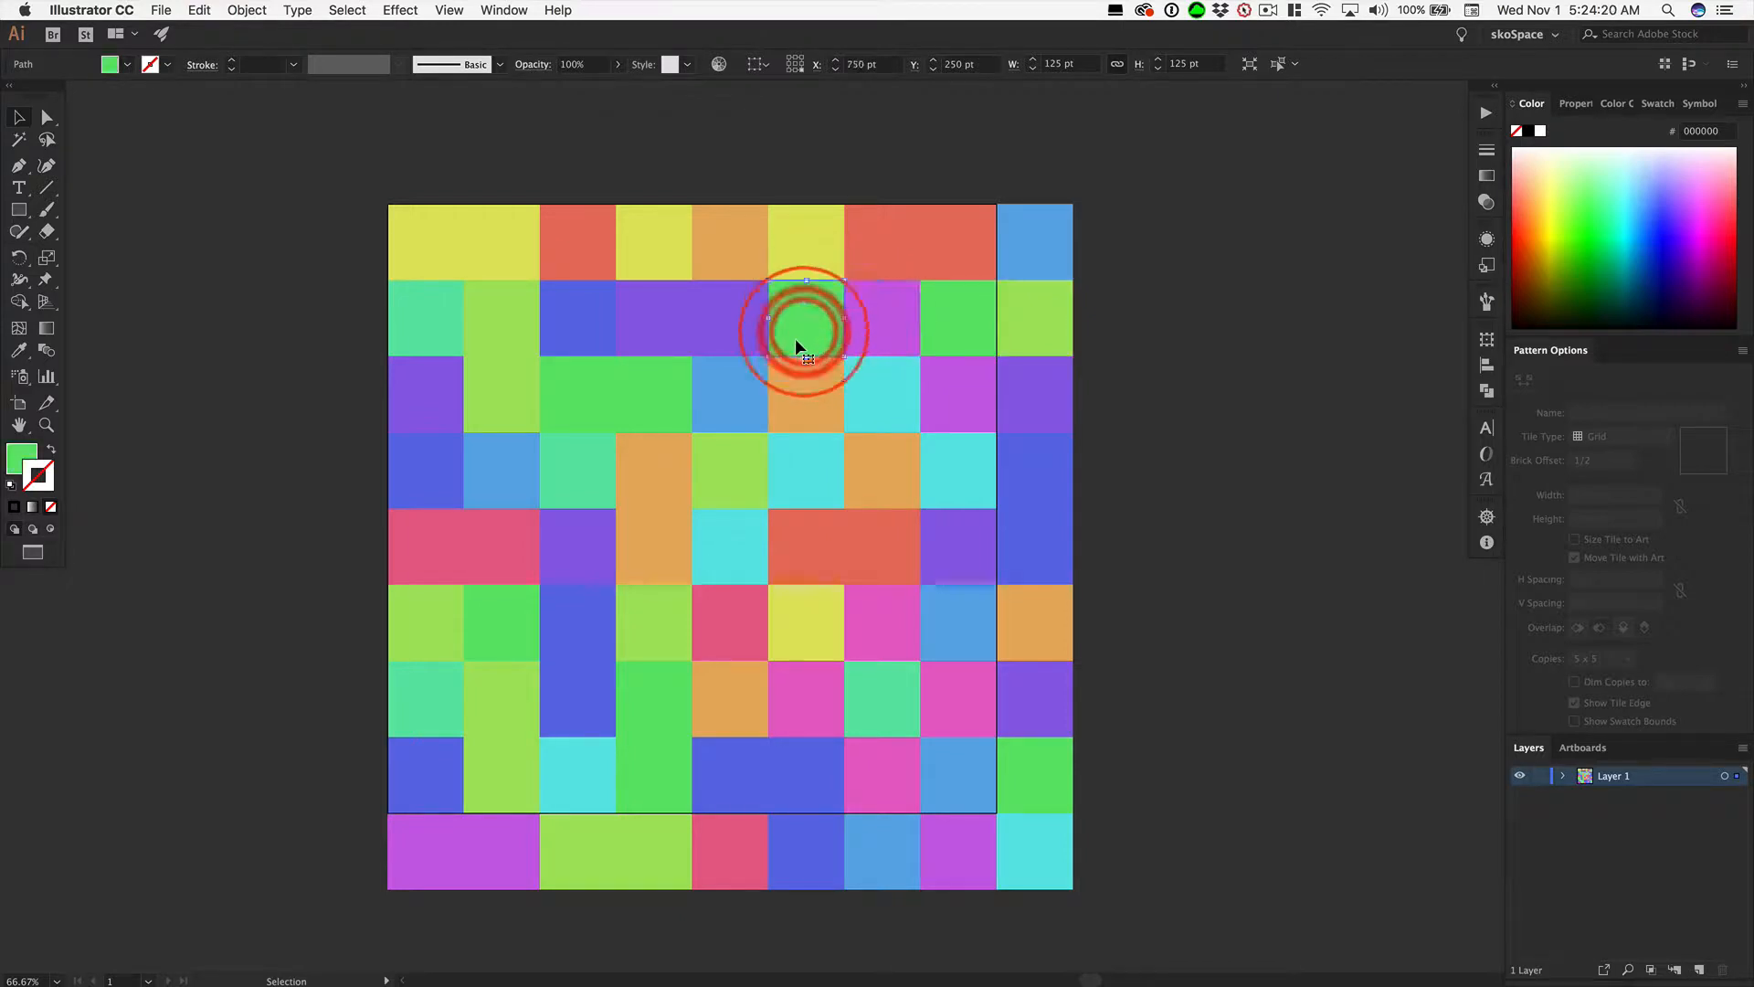
{"action": "left_click", "coordinate": [653, 318]}
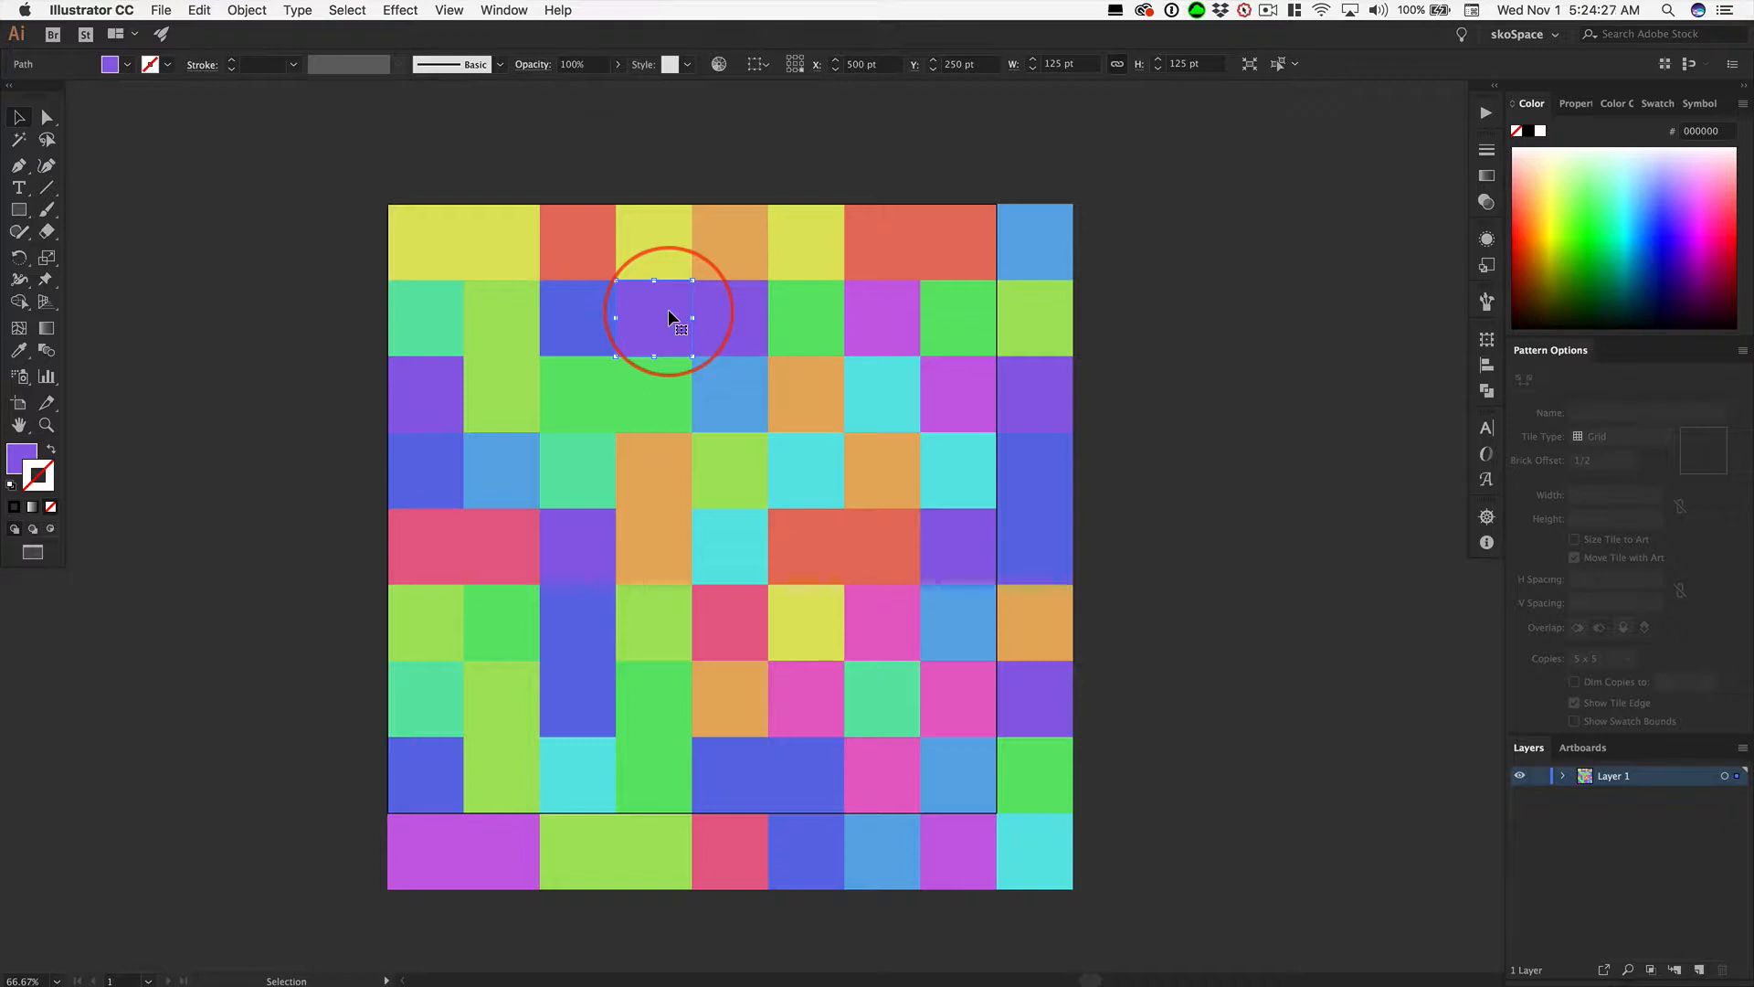
{"action": "key", "text": "i"}
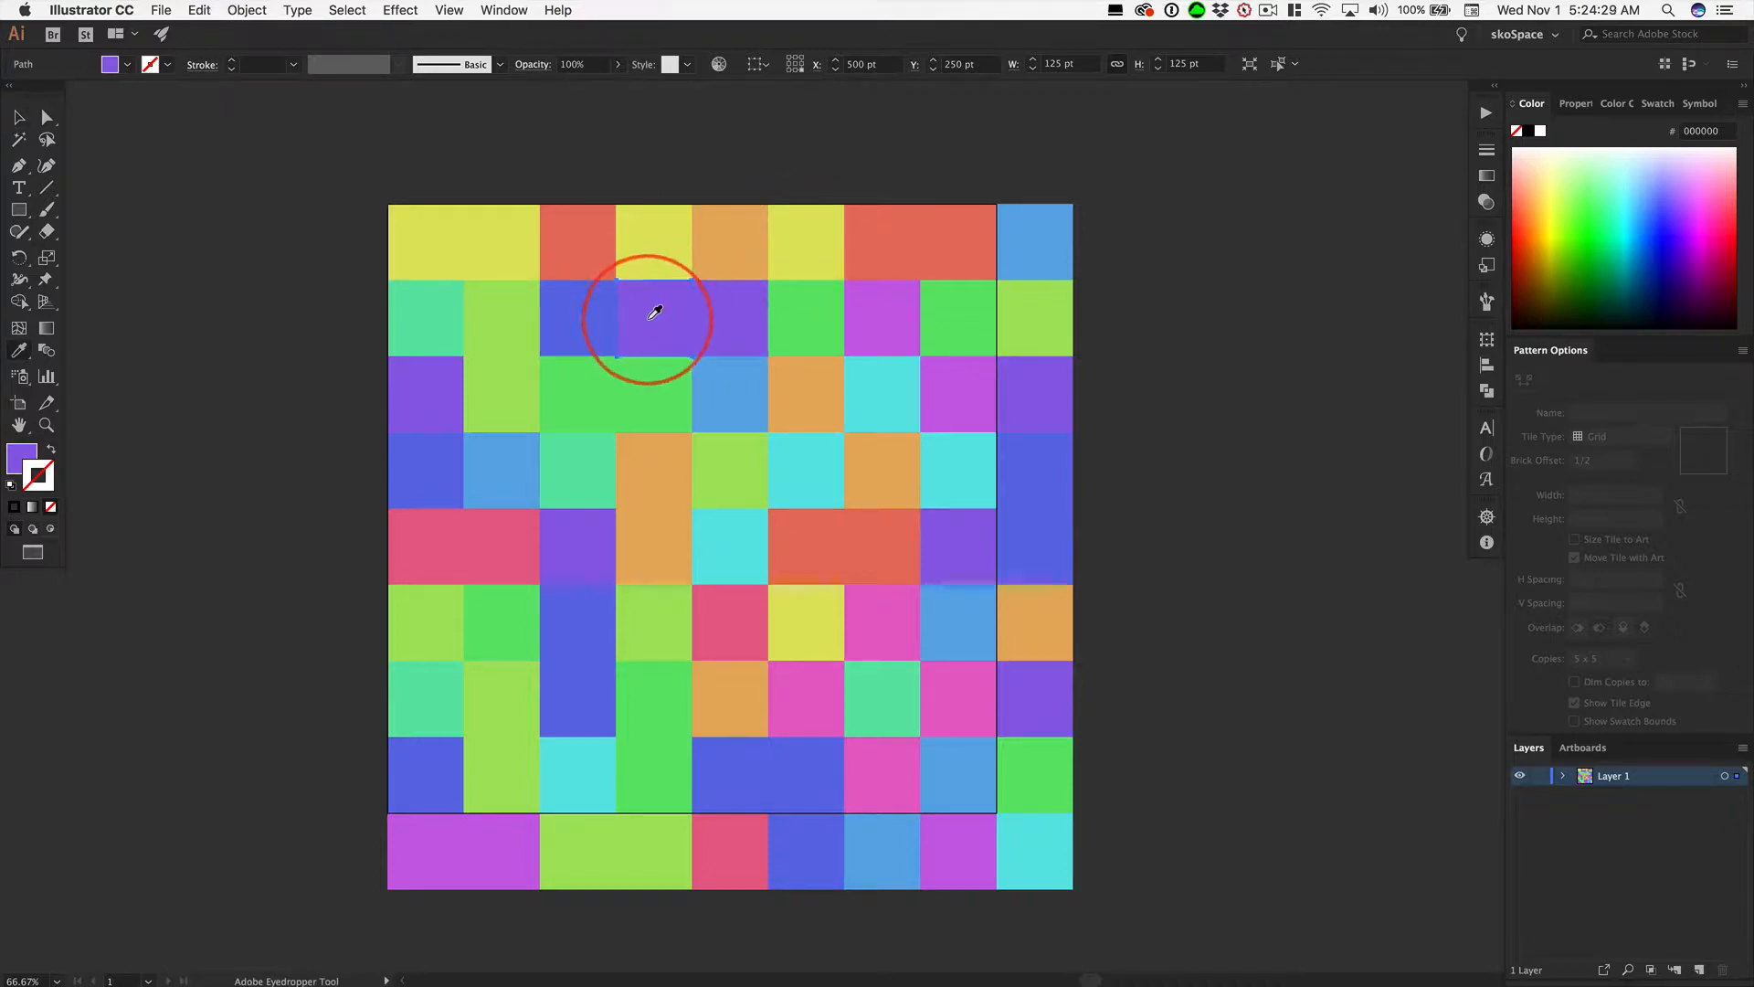
{"action": "left_click_drag", "start_coordinate": [654, 313], "coordinate": [505, 839]}
{"action": "left_click", "coordinate": [756, 552]}
- Recolor the second tile of the bottom row with the blue sampled from the fourth row's second tile
{"action": "key", "text": "super"}
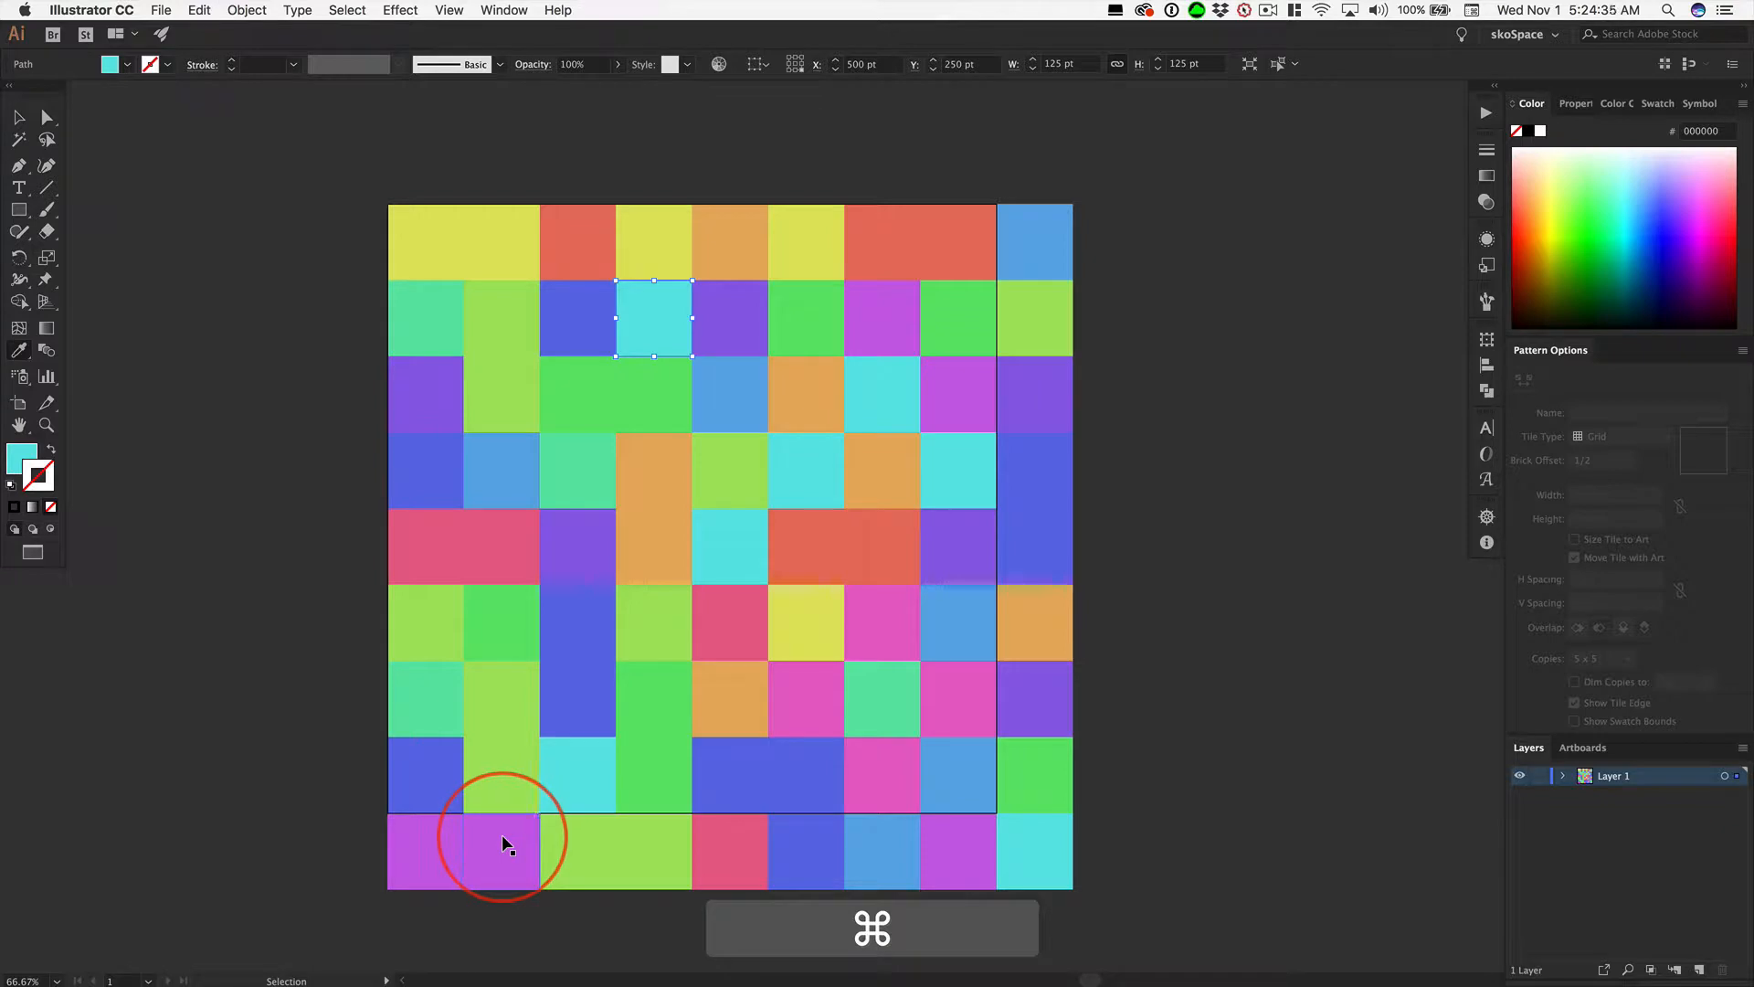
{"action": "left_click", "coordinate": [505, 840], "text": "super"}
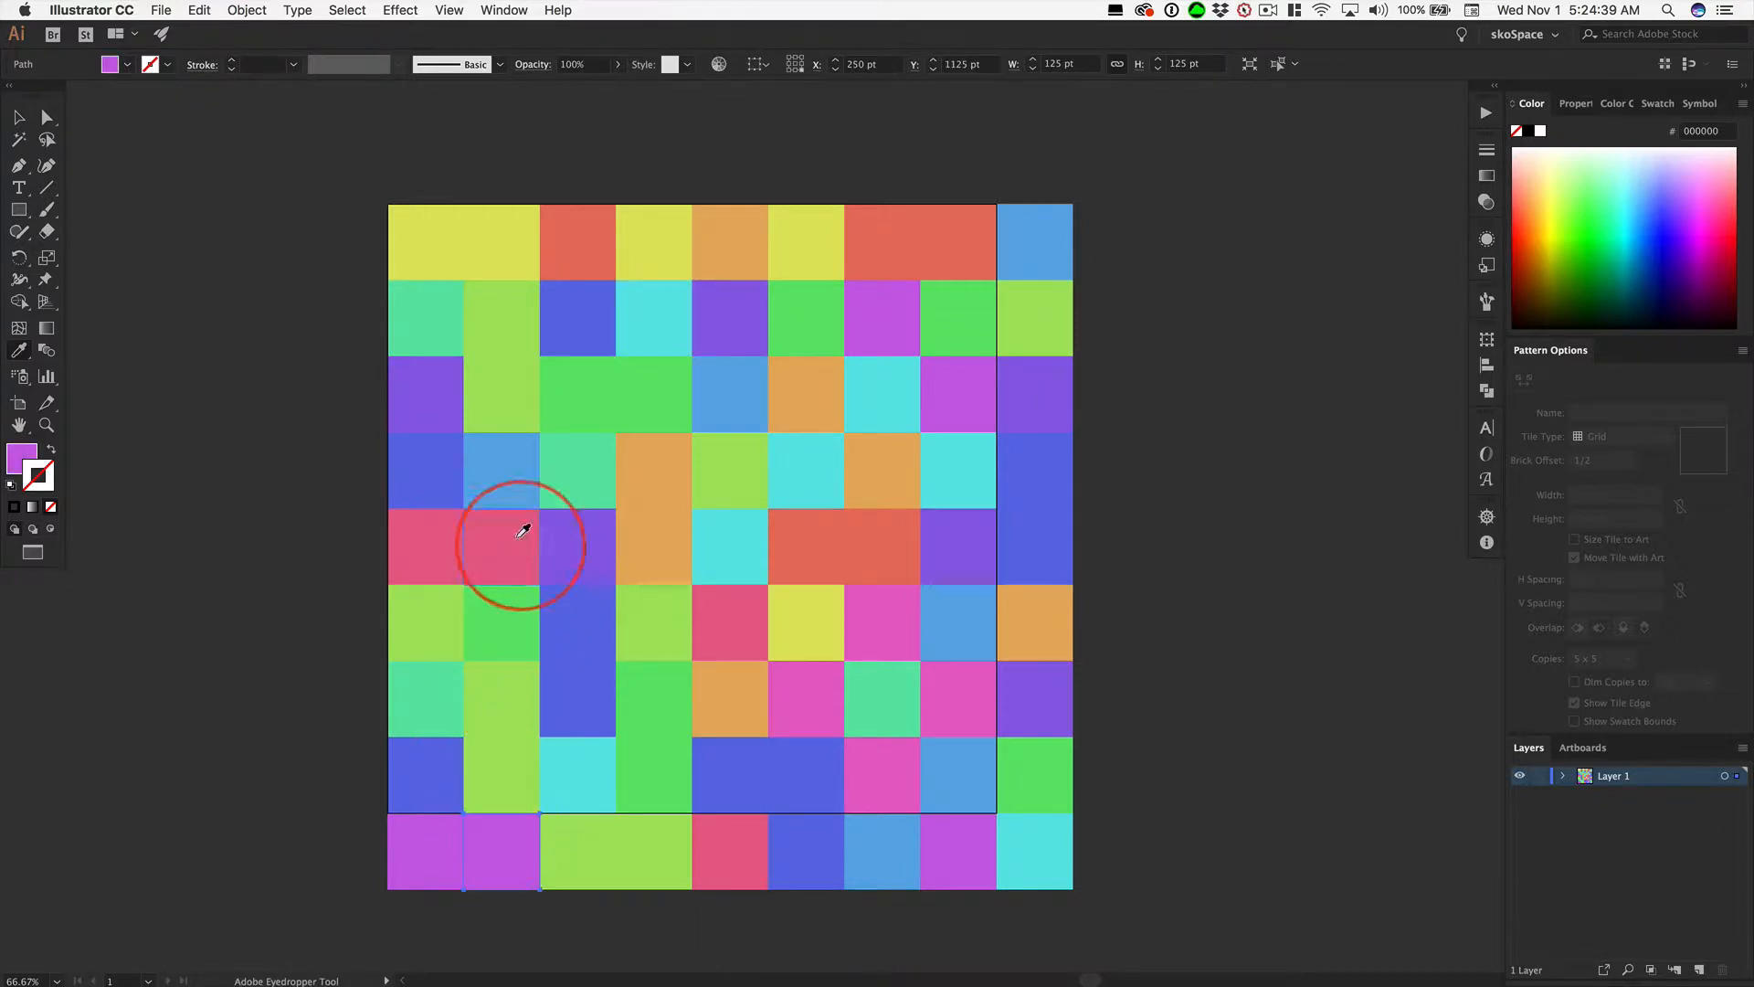
{"action": "left_click", "coordinate": [508, 459]}
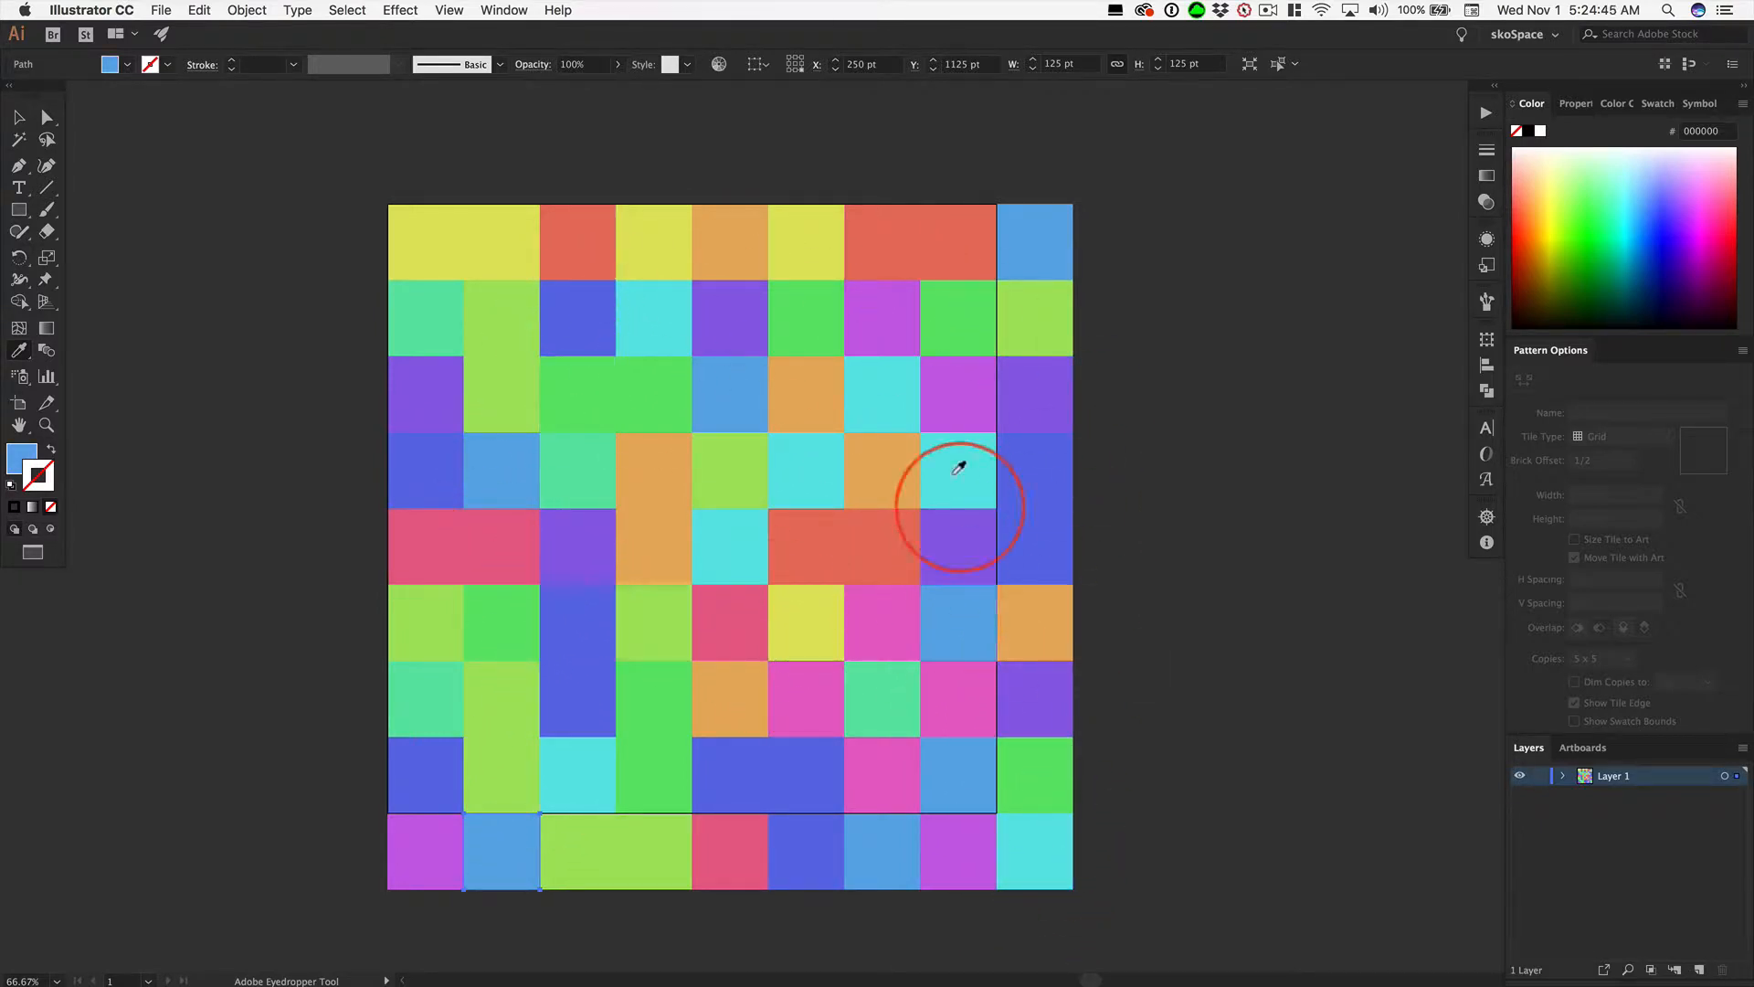
- Select all the tiles of the pattern and set their stroke color to white (ffffff)
{"action": "left_click", "coordinate": [18, 118]}
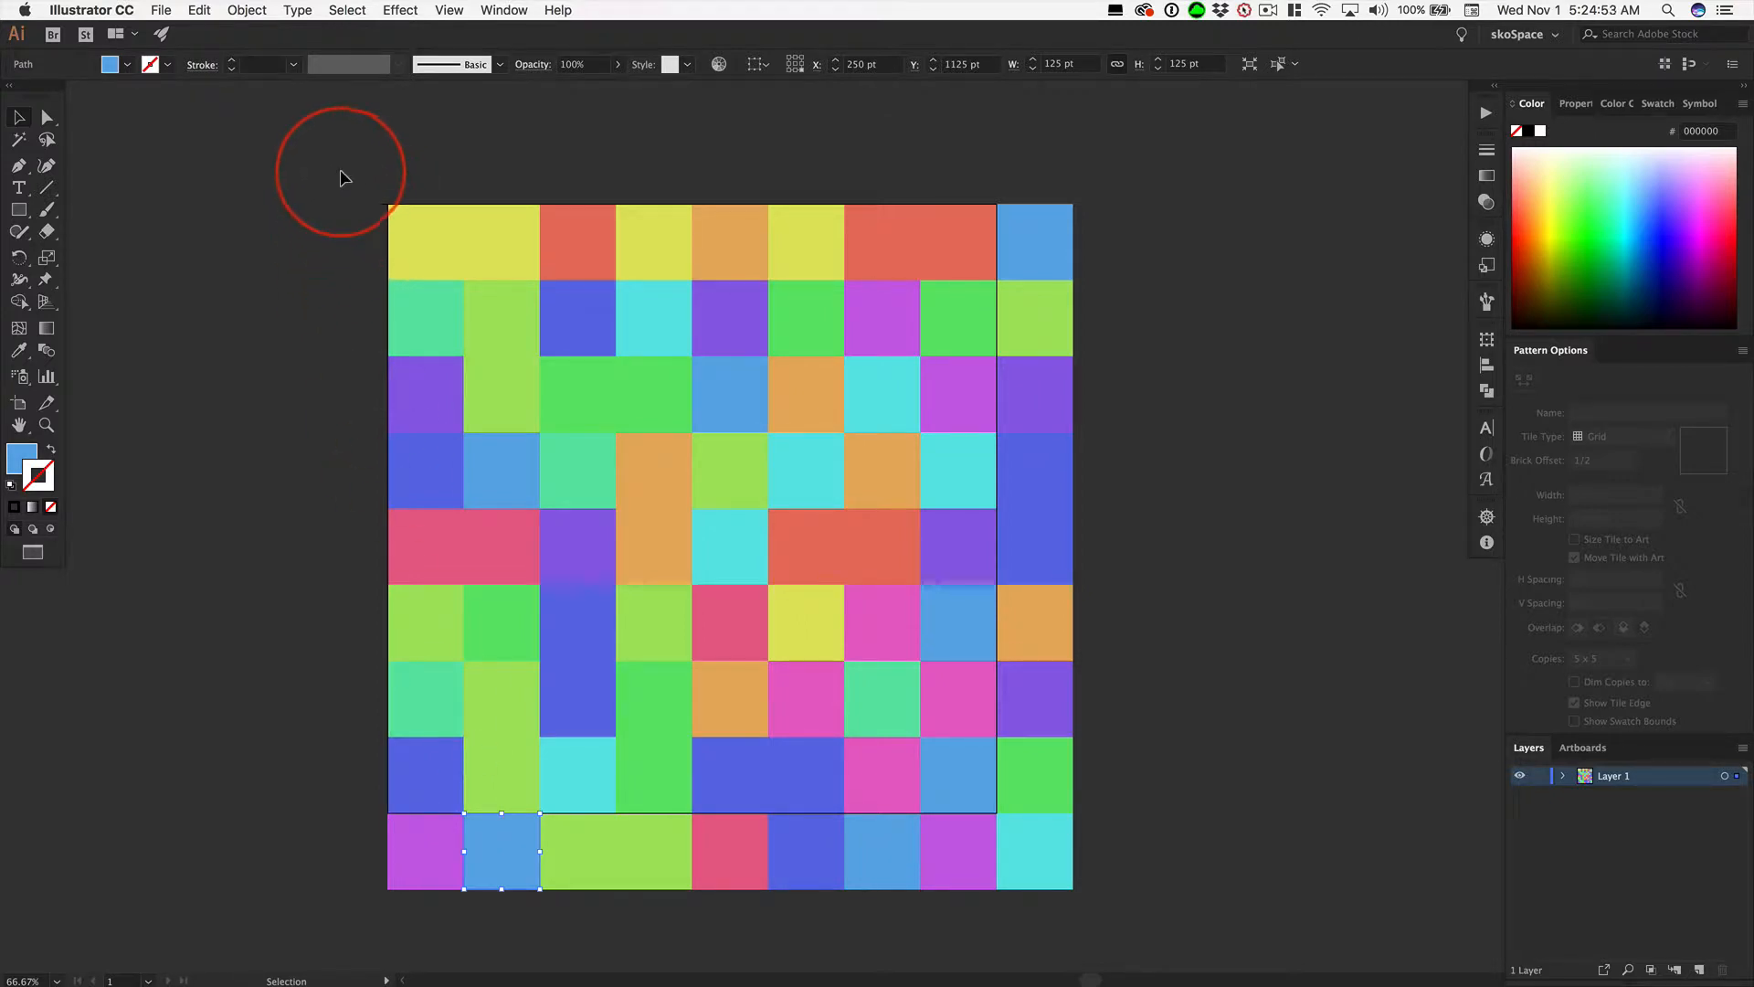
{"action": "left_click_drag", "start_coordinate": [341, 172], "coordinate": [1094, 932]}
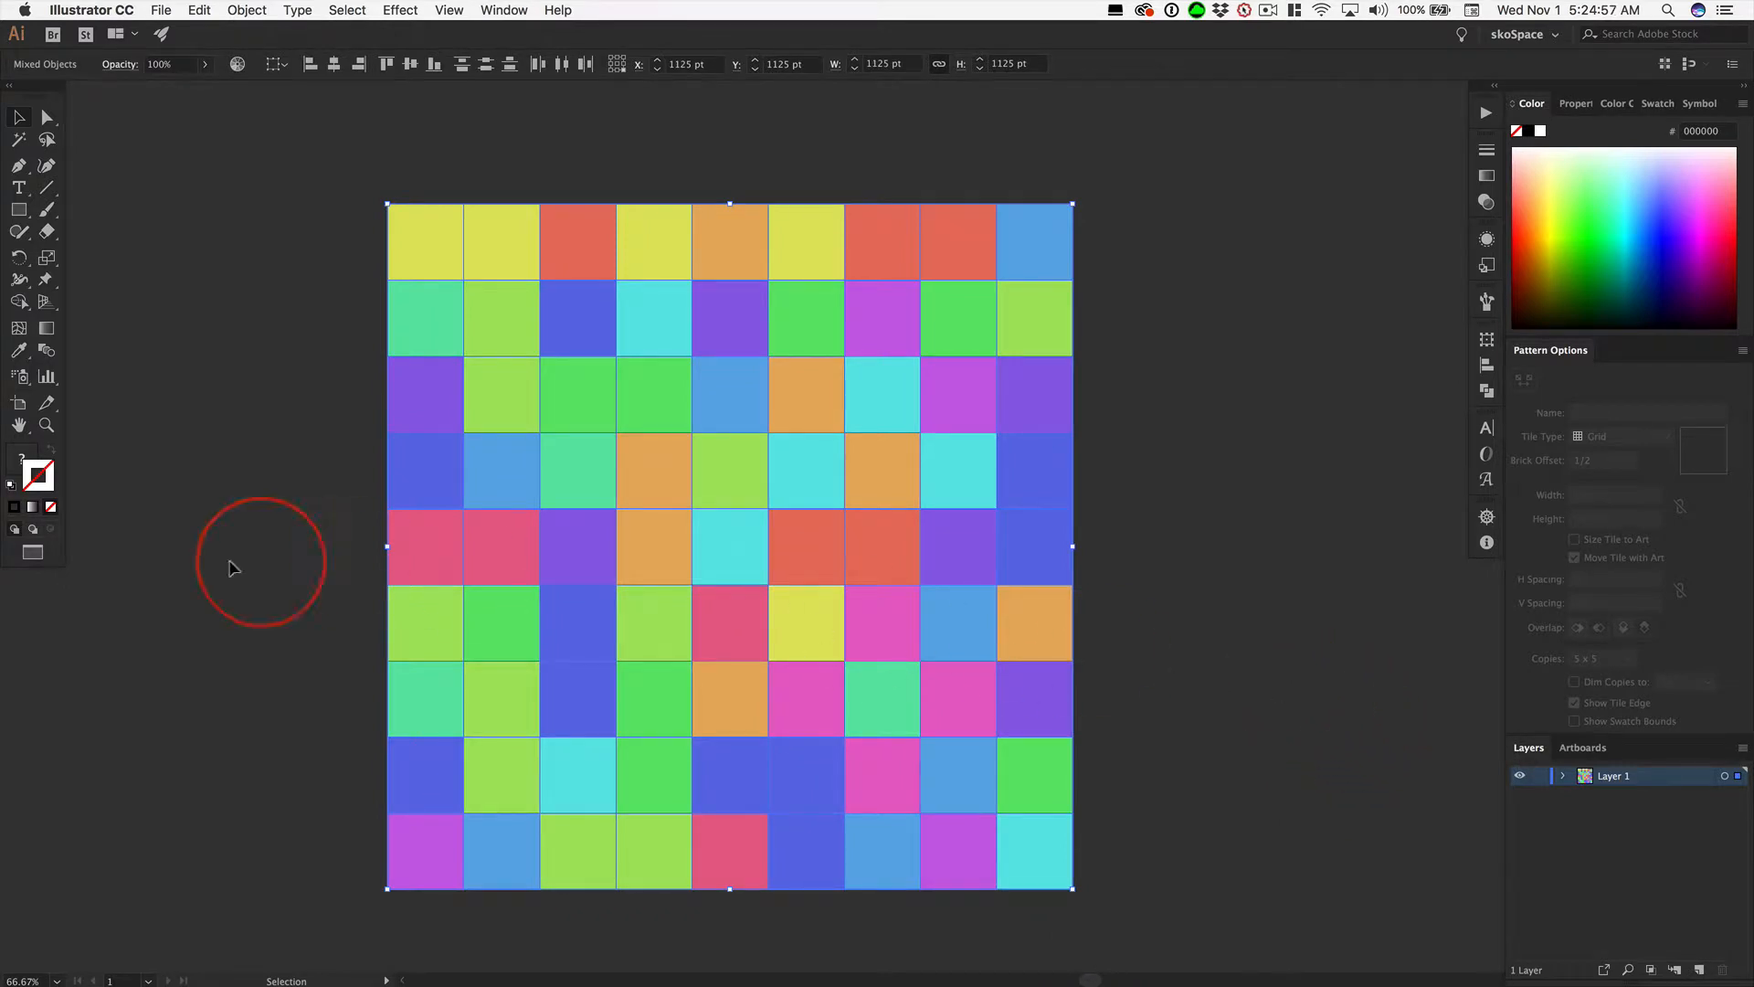
{"action": "double_click", "coordinate": [49, 465]}
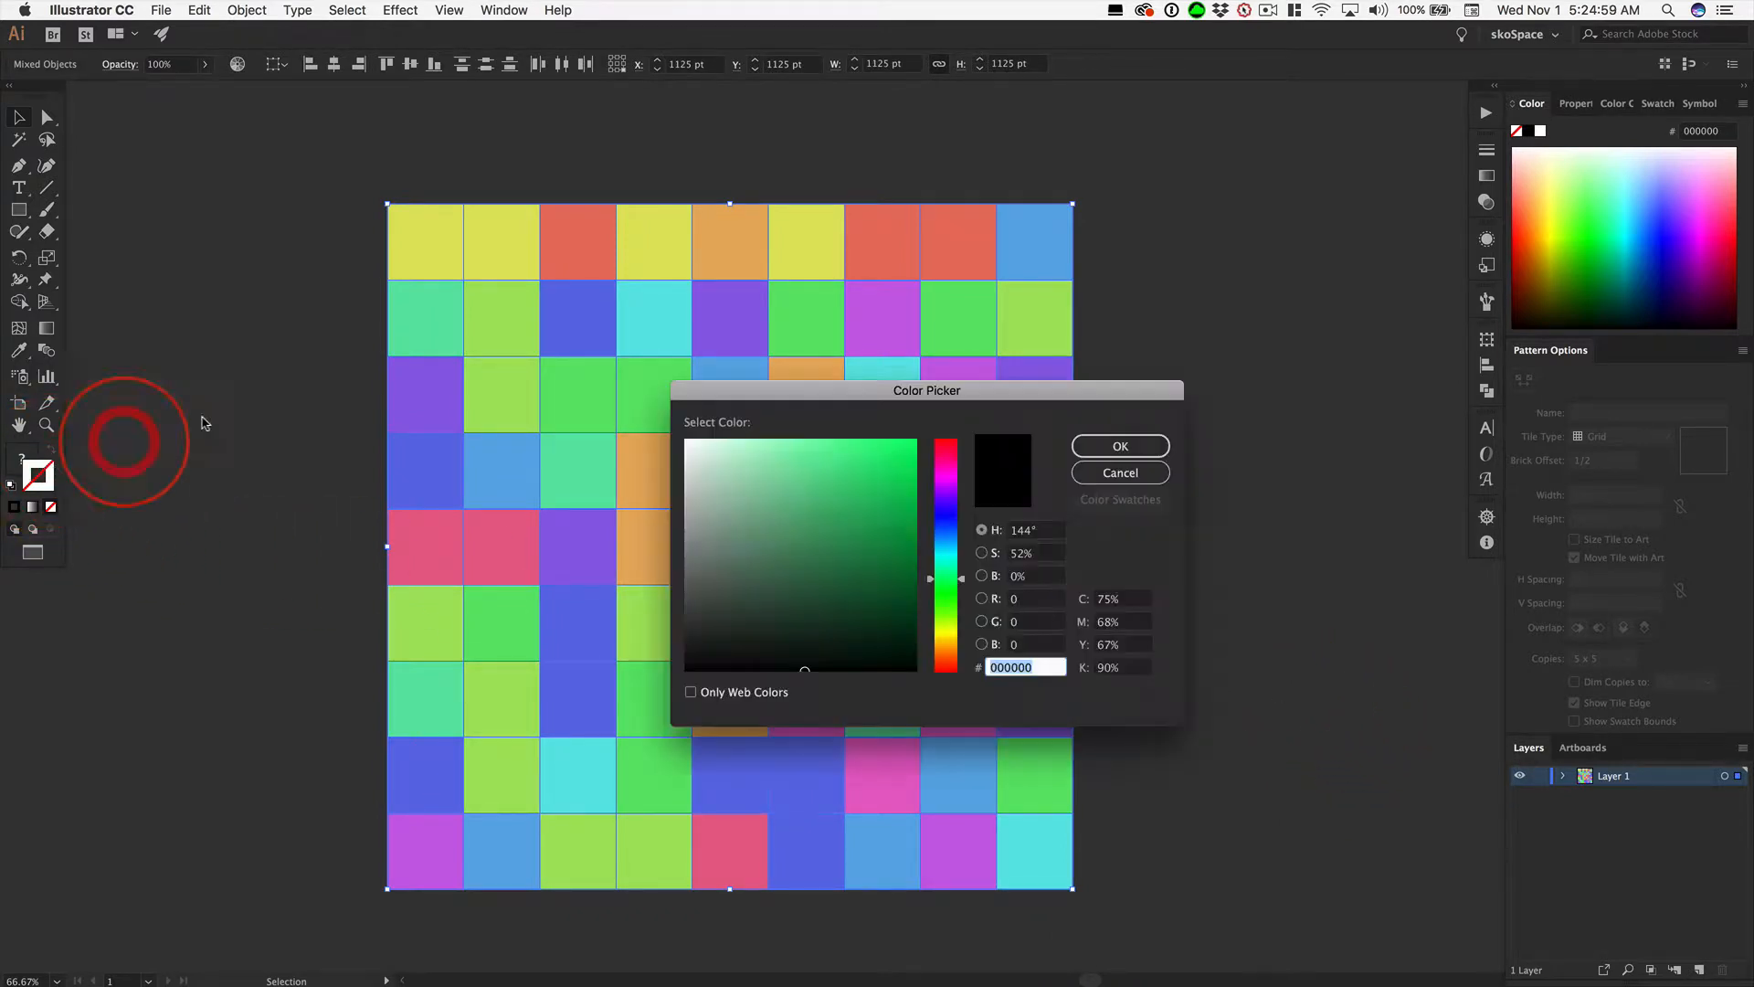
{"action": "left_click_drag", "start_coordinate": [830, 462], "coordinate": [667, 426]}
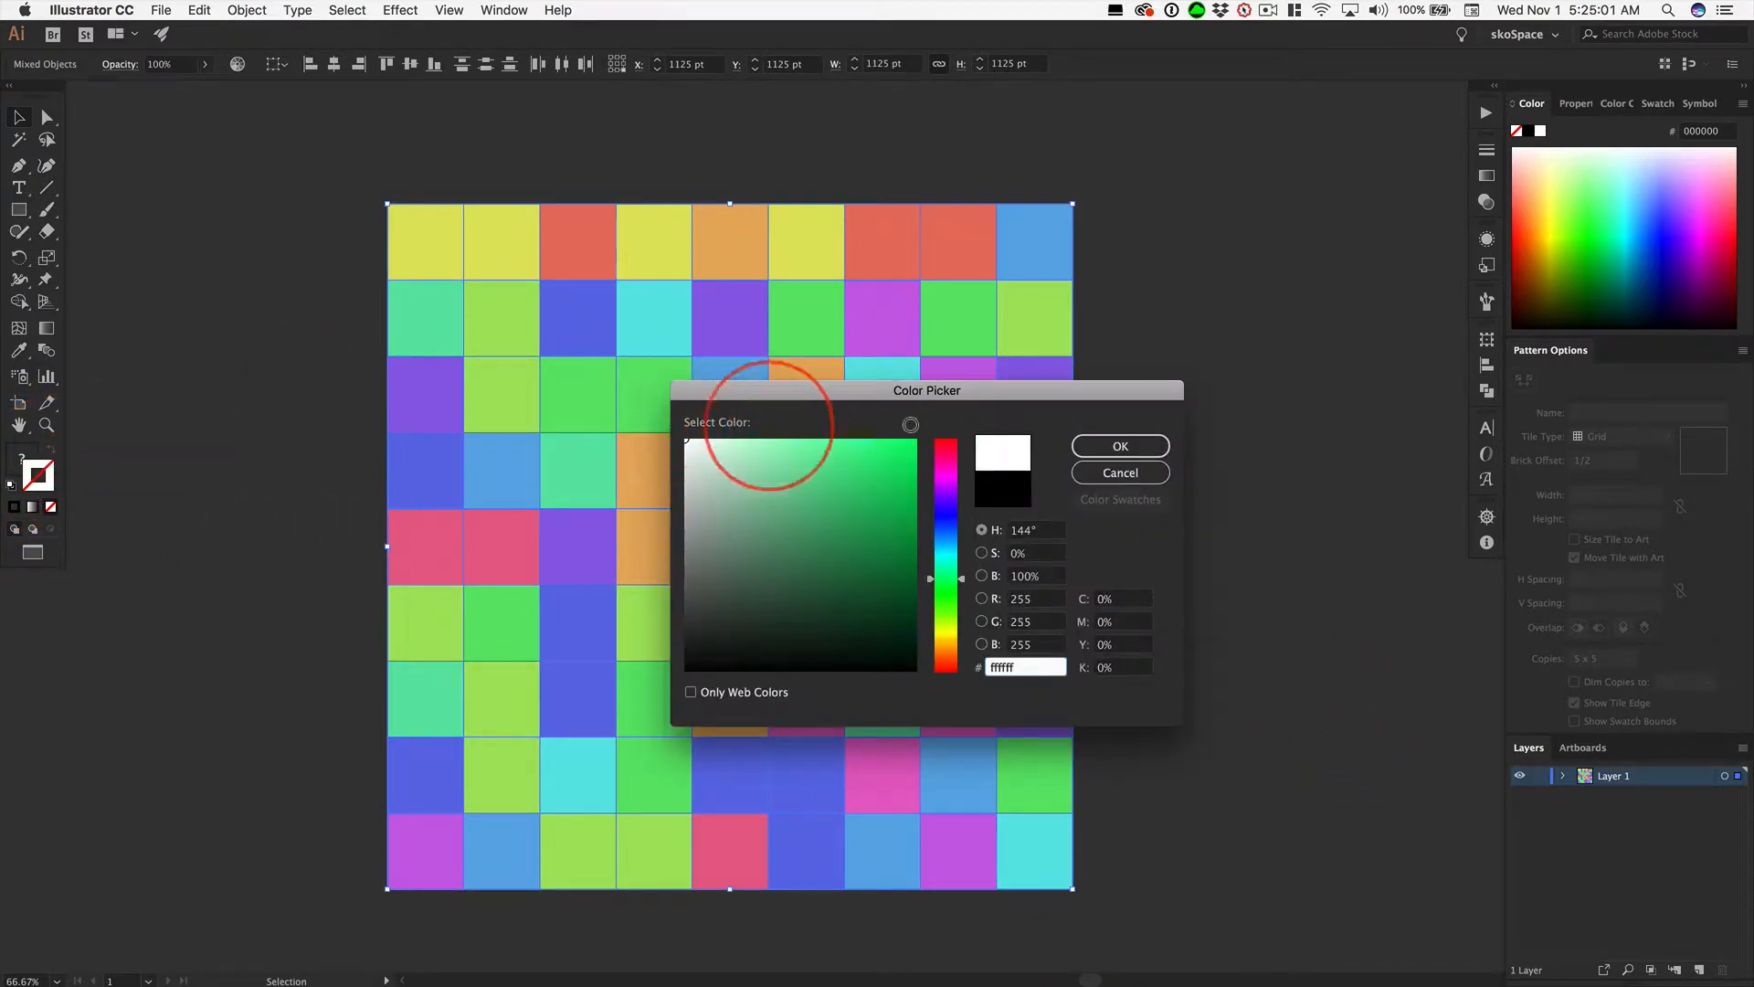
{"action": "left_click", "coordinate": [1120, 446]}
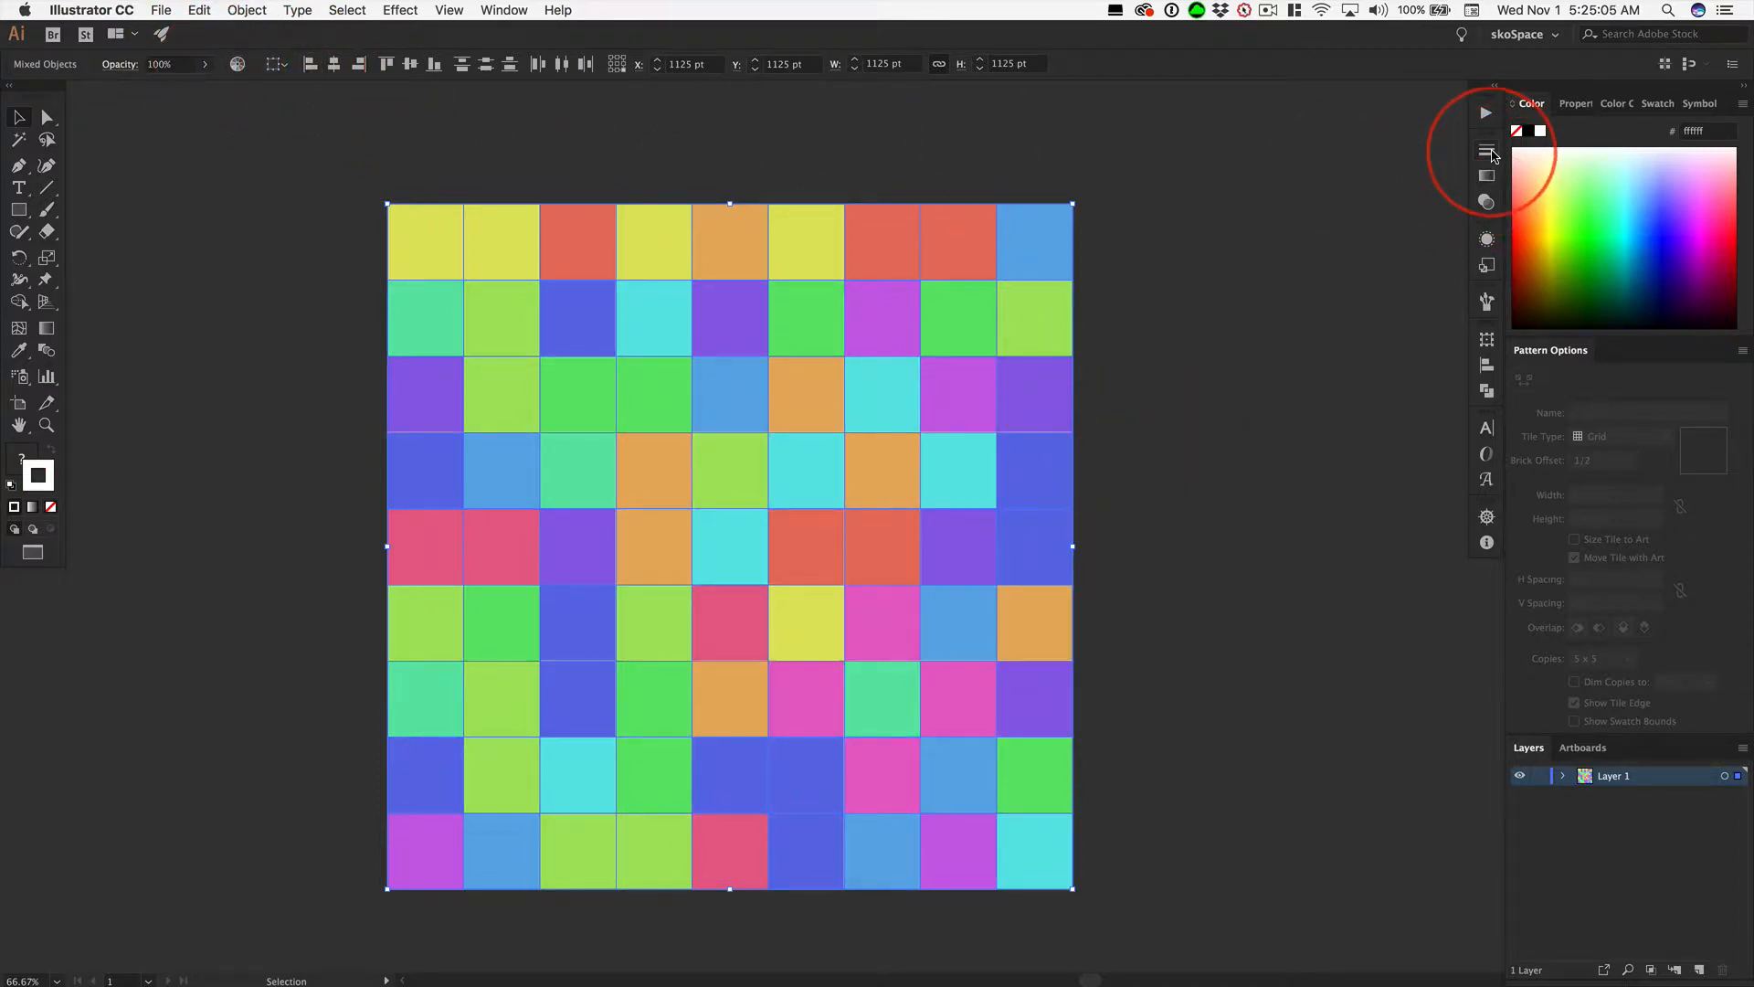
- Set the stroke weight of the selected tiles to 3 px and deselect them
{"action": "left_click", "coordinate": [1487, 149]}
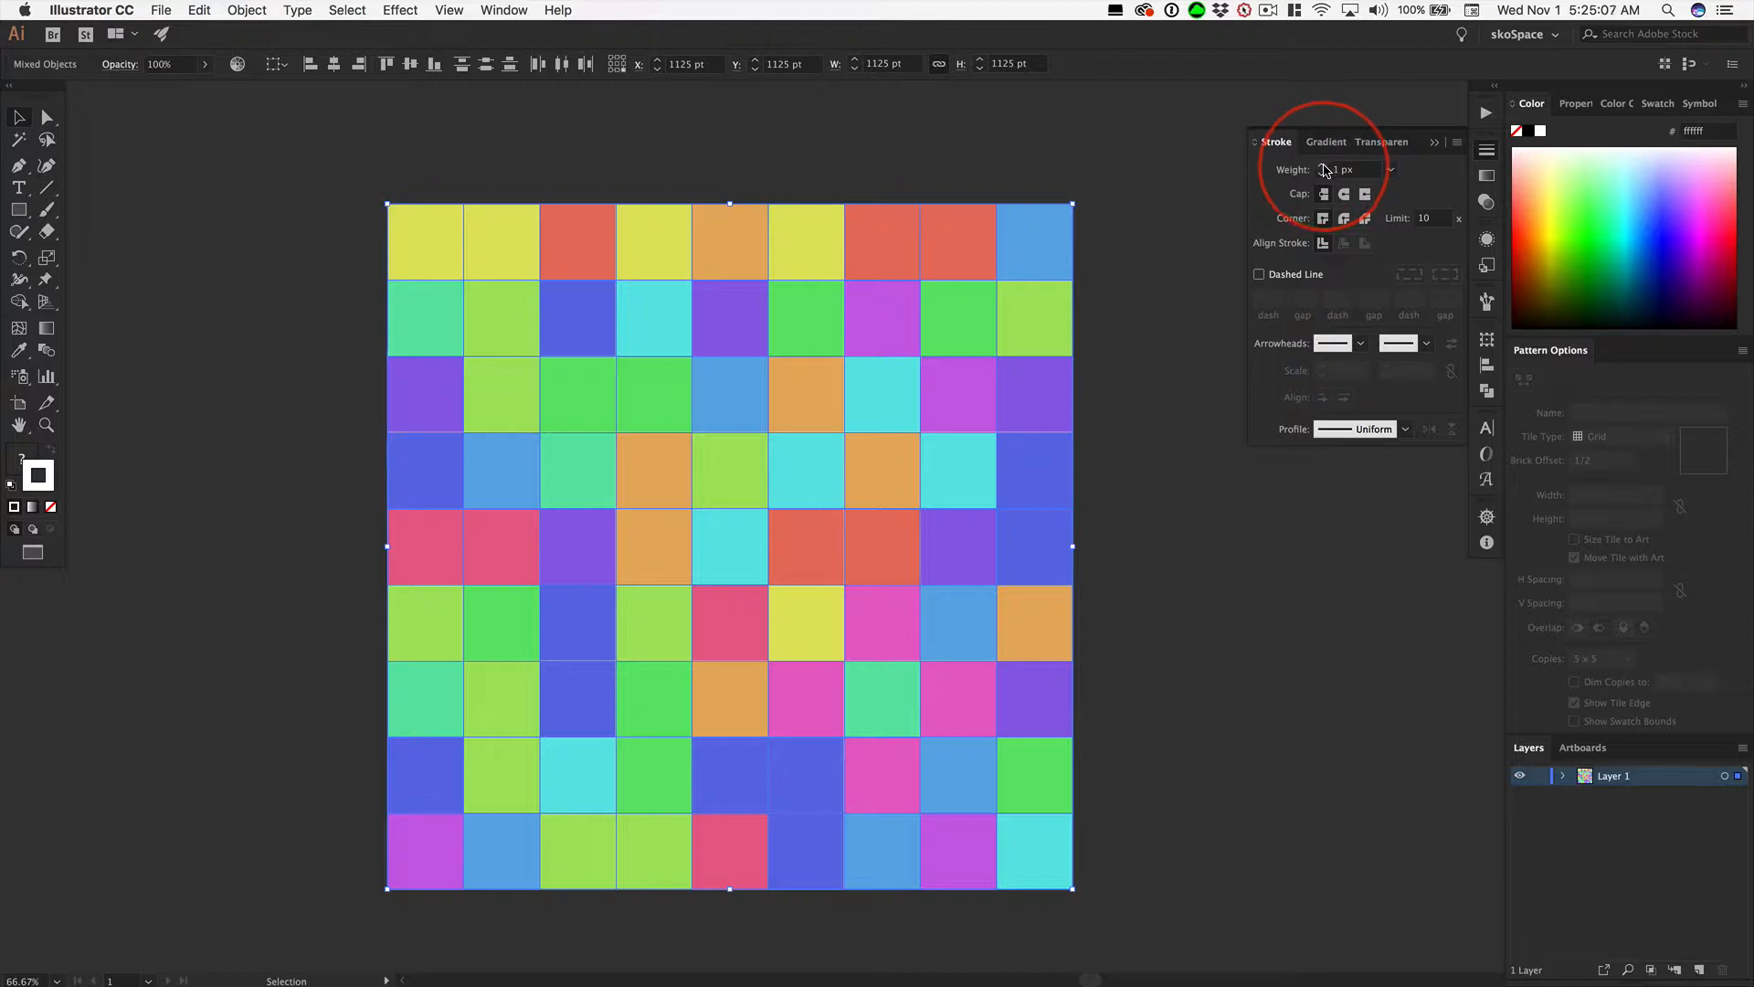
{"action": "left_click", "coordinate": [1323, 170]}
{"action": "left_click", "coordinate": [1323, 170]}
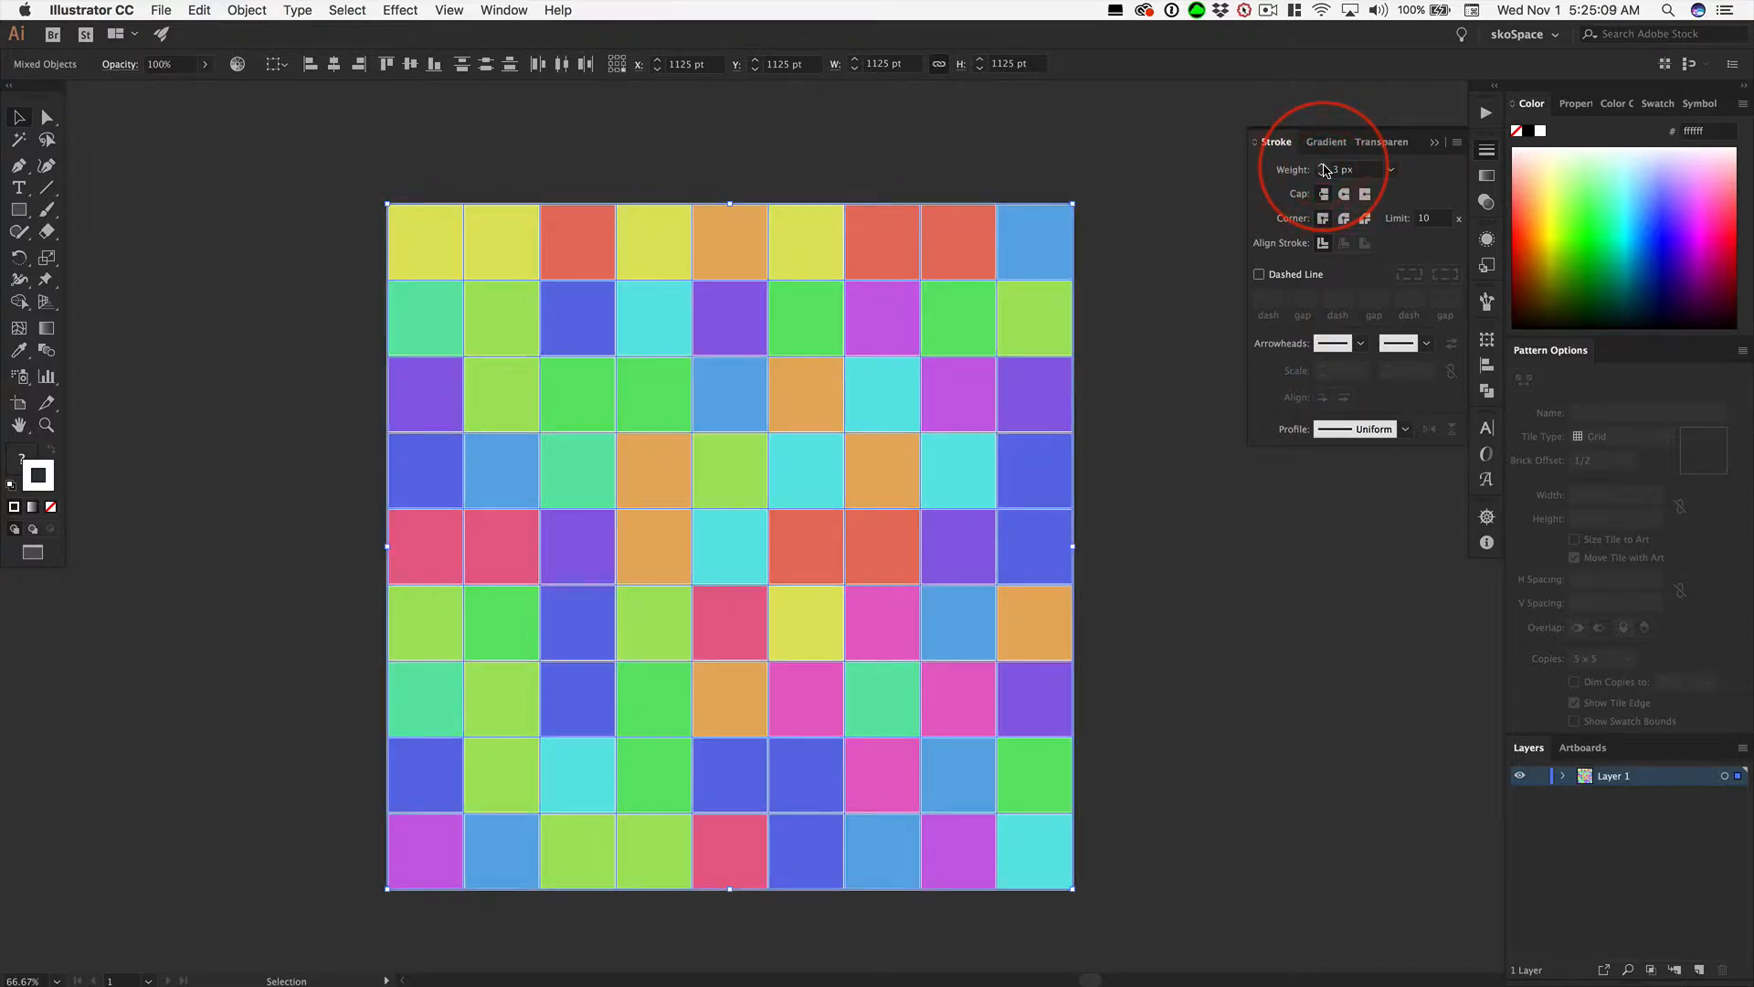
{"action": "left_click", "coordinate": [1154, 257]}
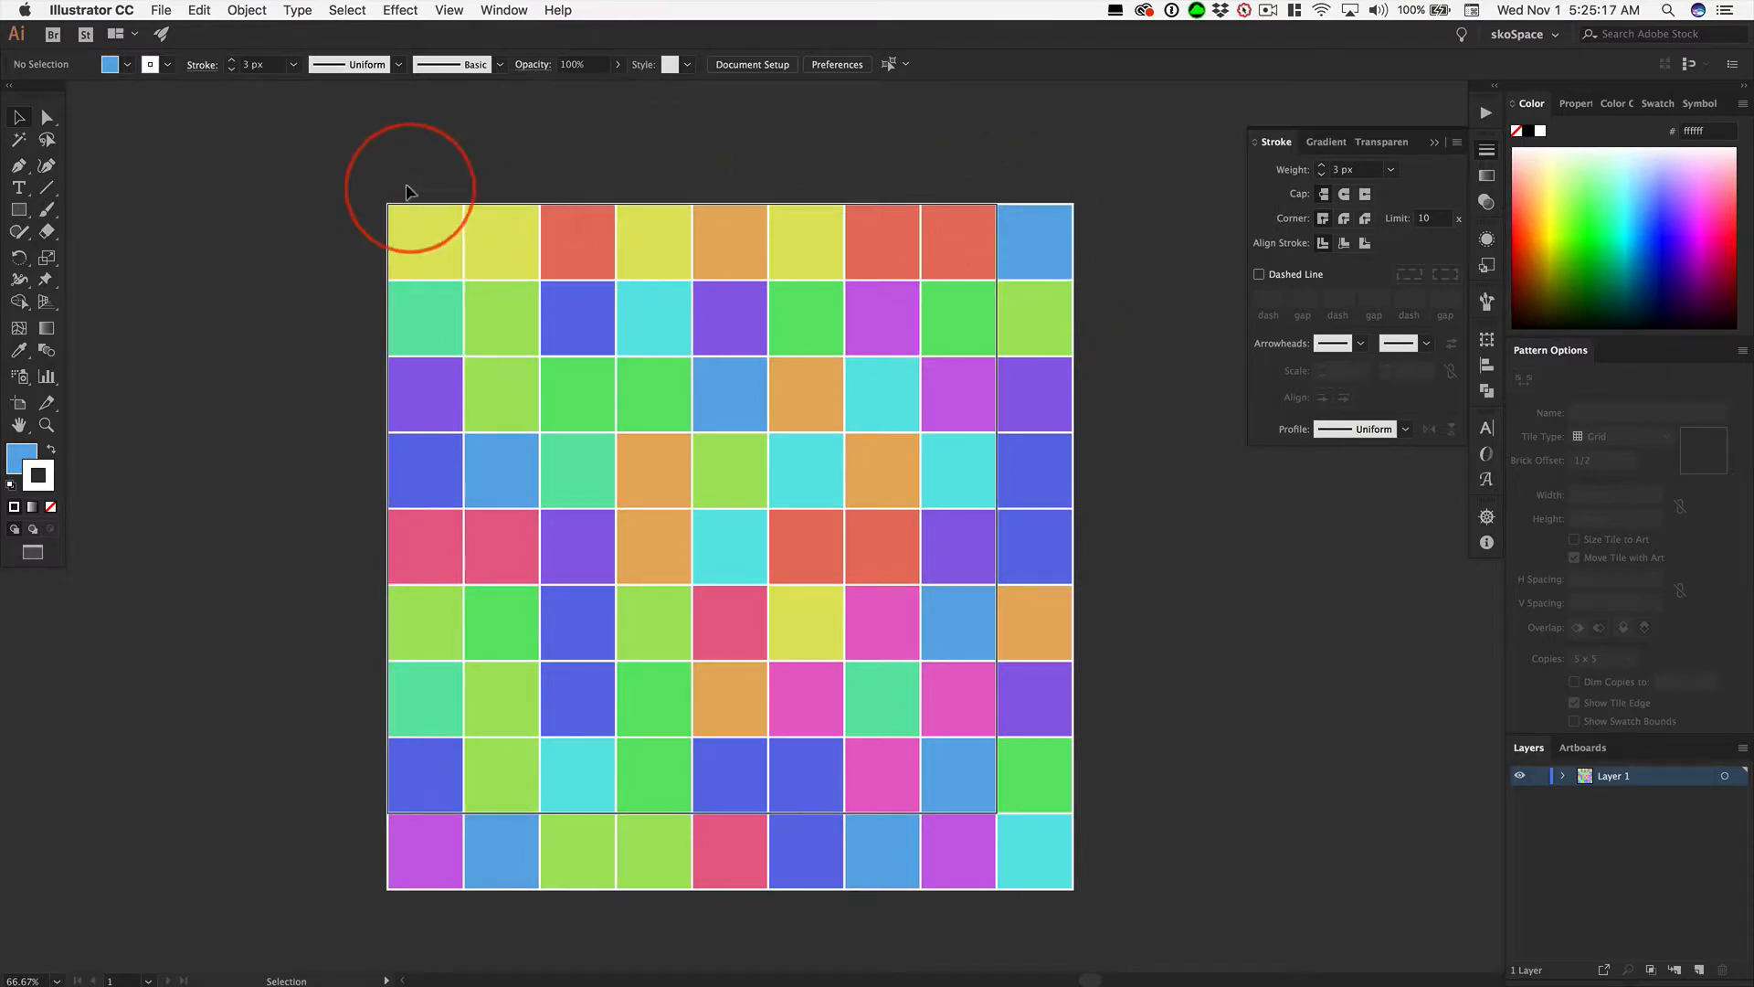
- Select every tile of the pattern and combine them into one group
{"action": "left_click_drag", "start_coordinate": [355, 177], "coordinate": [1116, 914]}
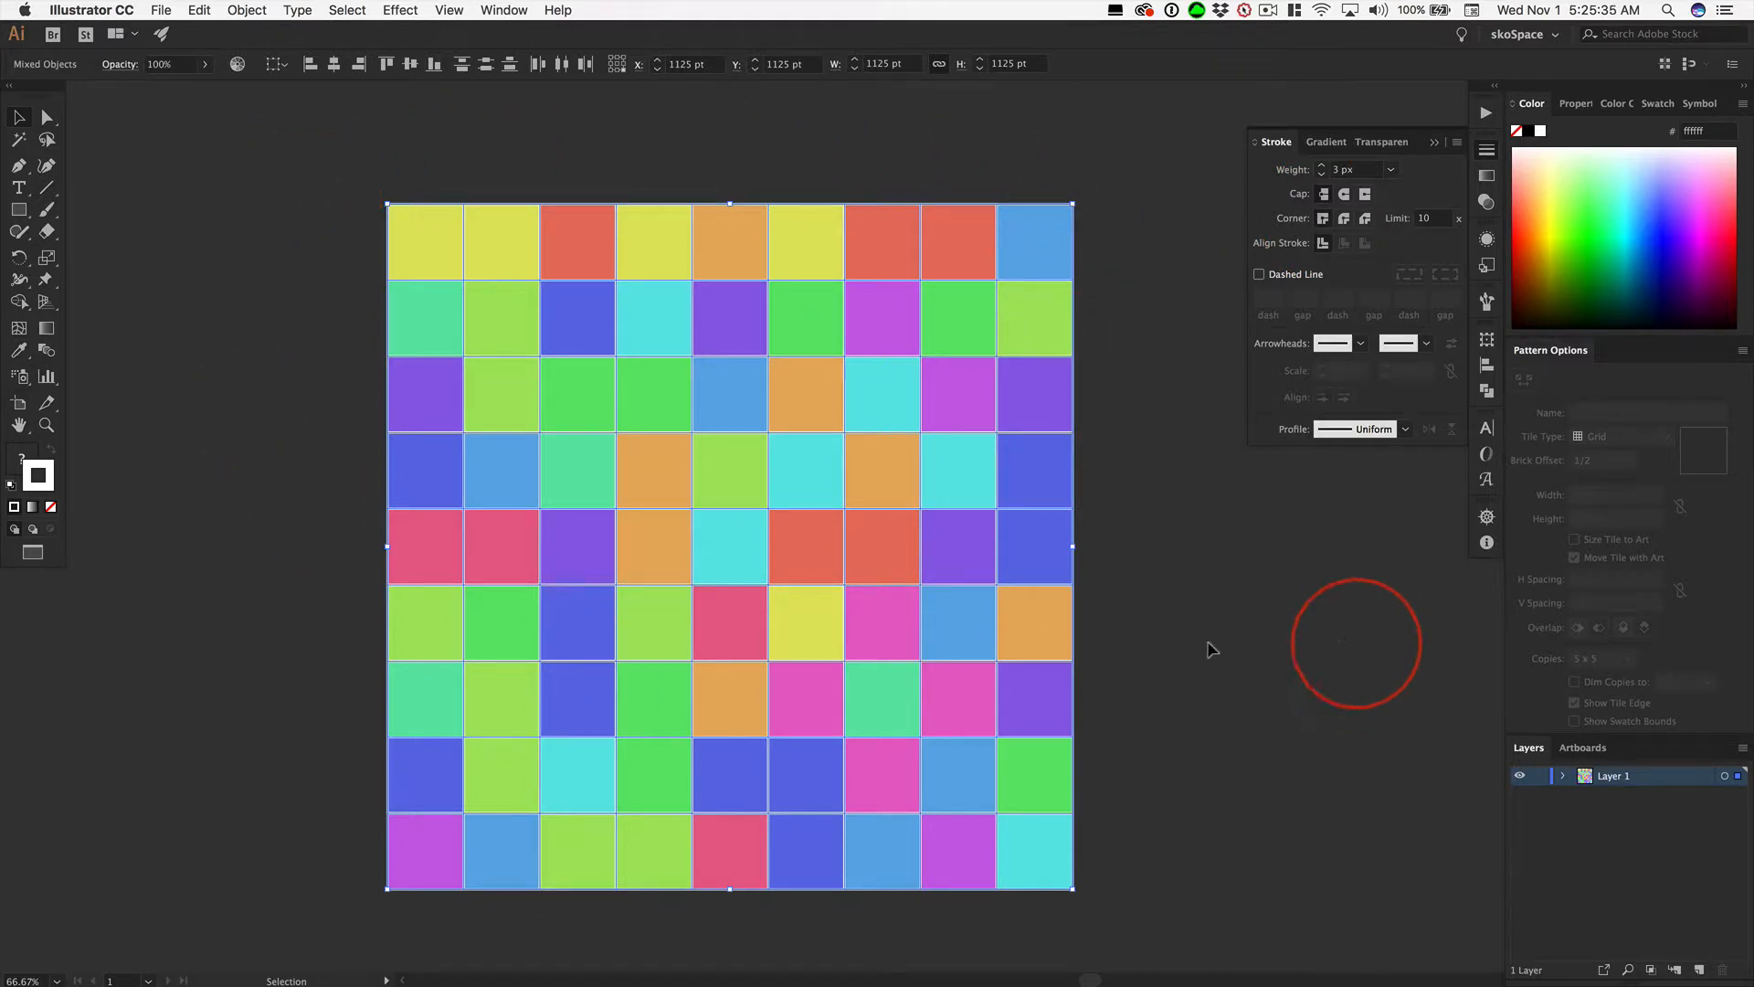
{"action": "left_click", "coordinate": [771, 509]}
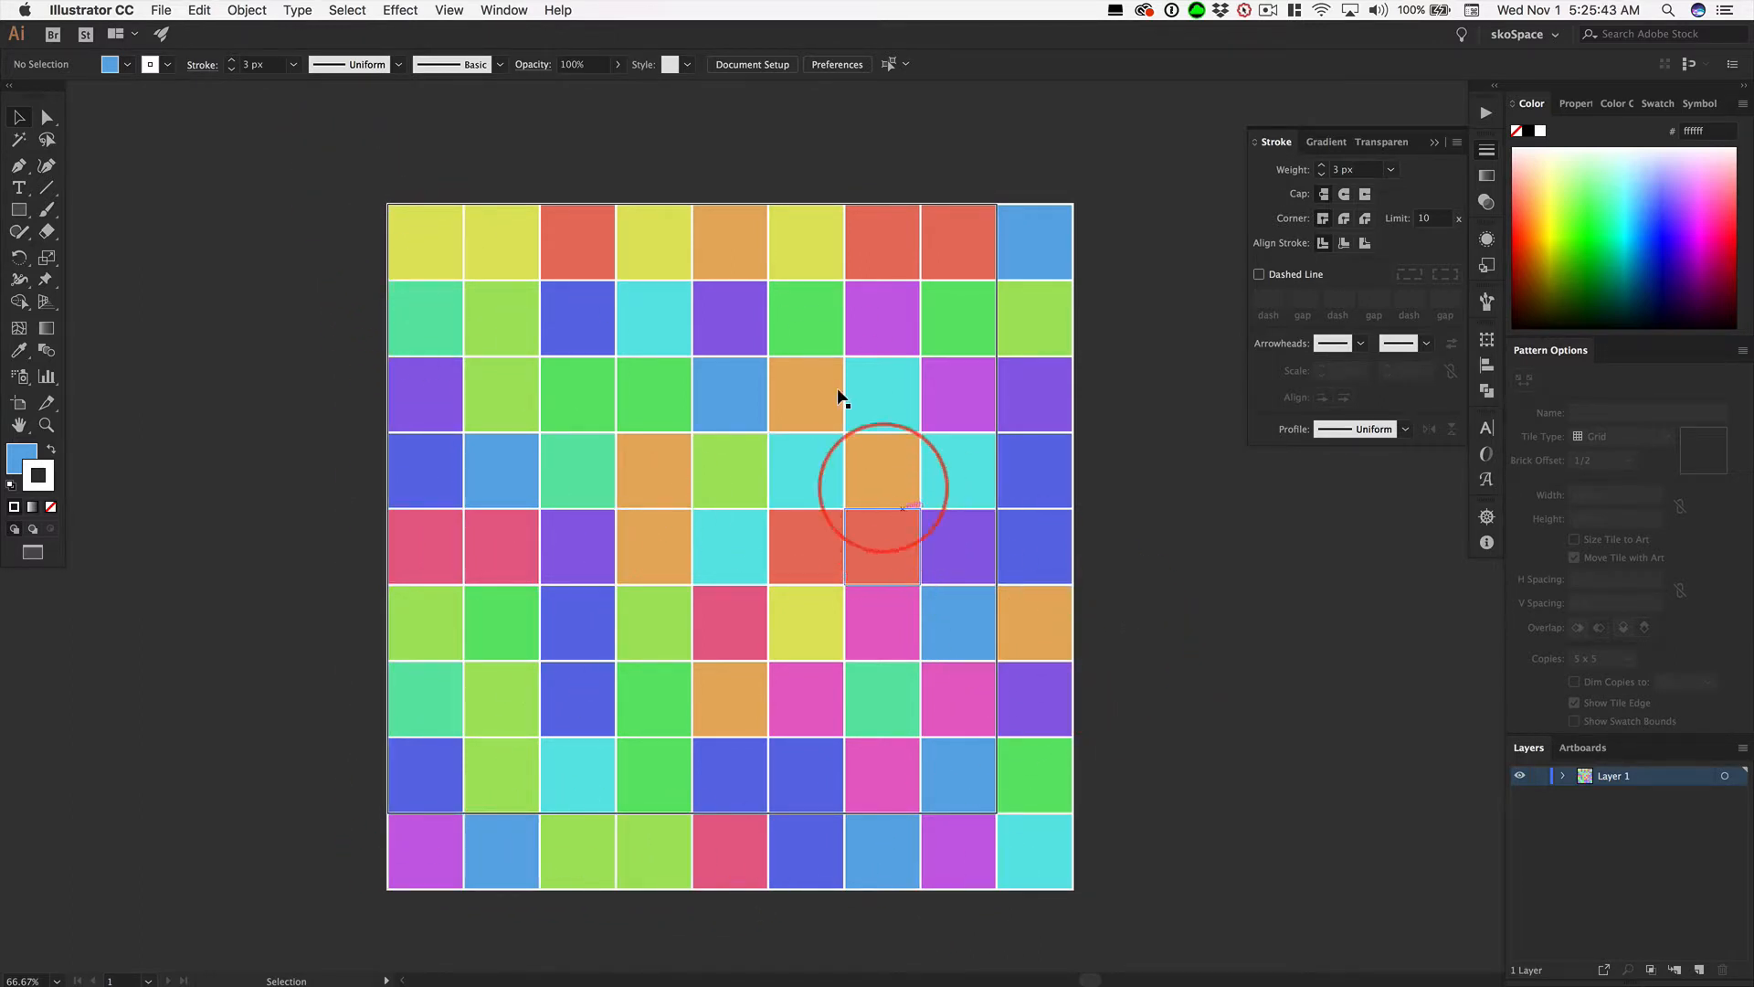
{"action": "left_click_drag", "start_coordinate": [353, 173], "coordinate": [1102, 913]}
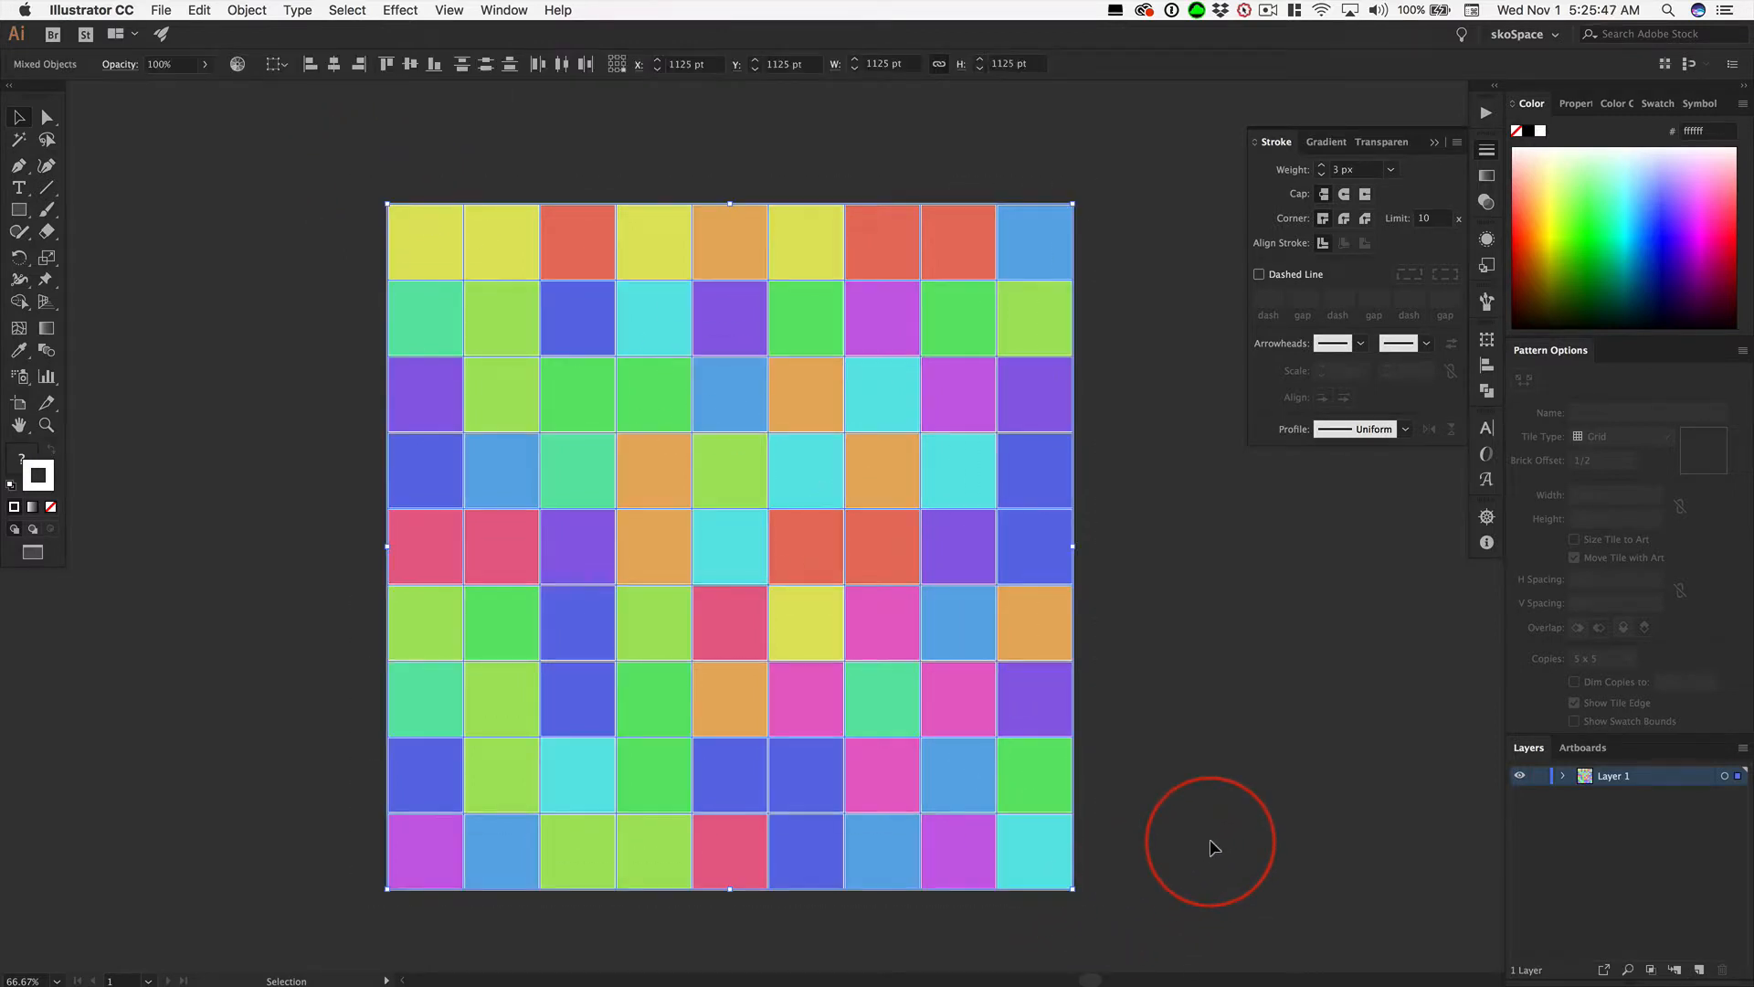
{"action": "key", "text": "super+g"}
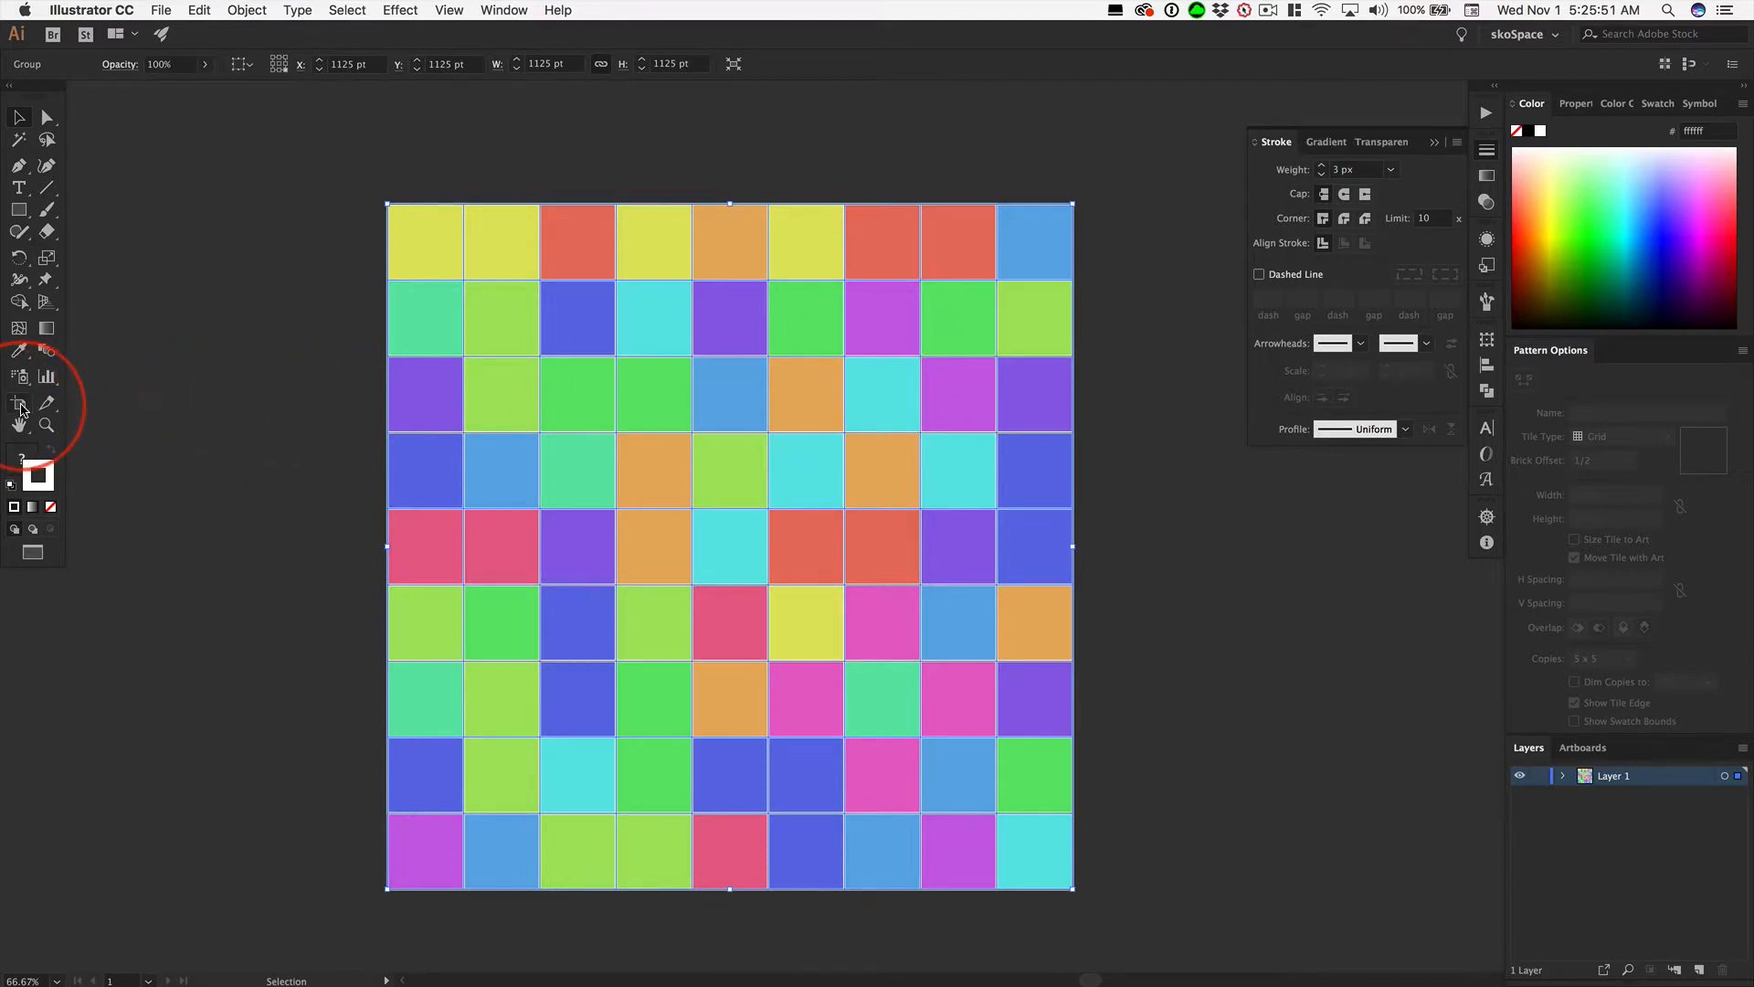
- Fit the artboard to the grouped pattern with its strokes, making it 1128 × 1128 pt, and leave artboard editing
{"action": "left_click", "coordinate": [19, 404]}
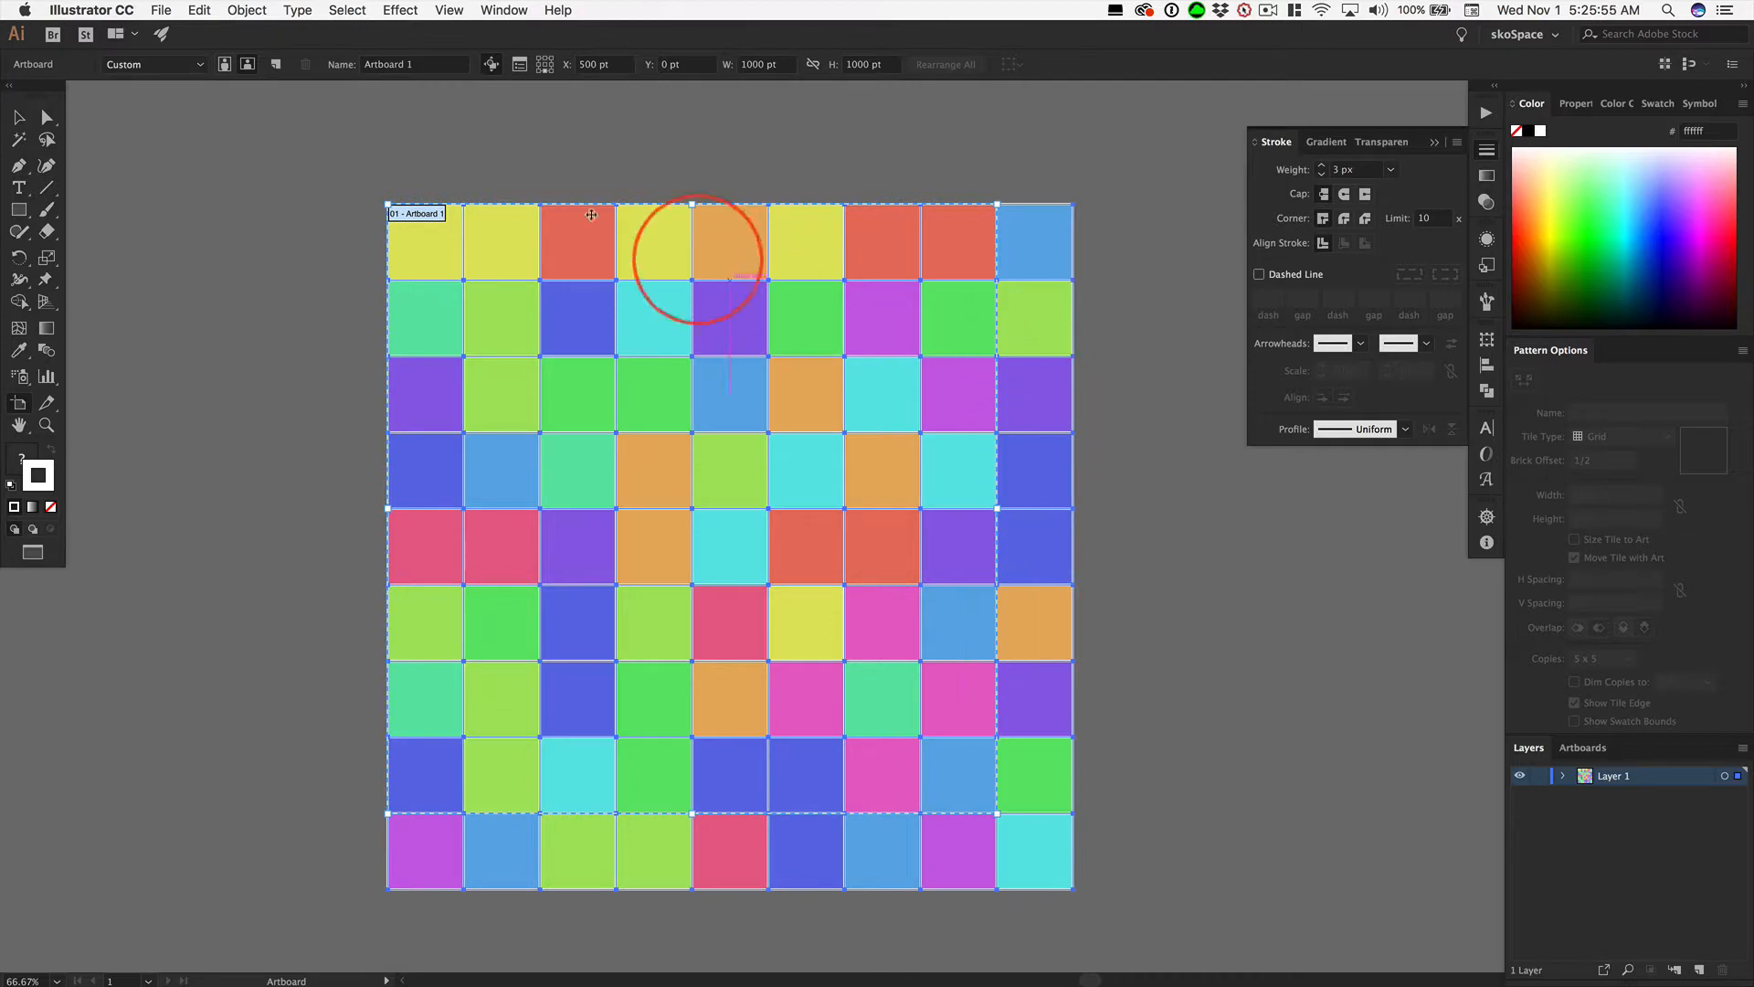
{"action": "left_click", "coordinate": [648, 460]}
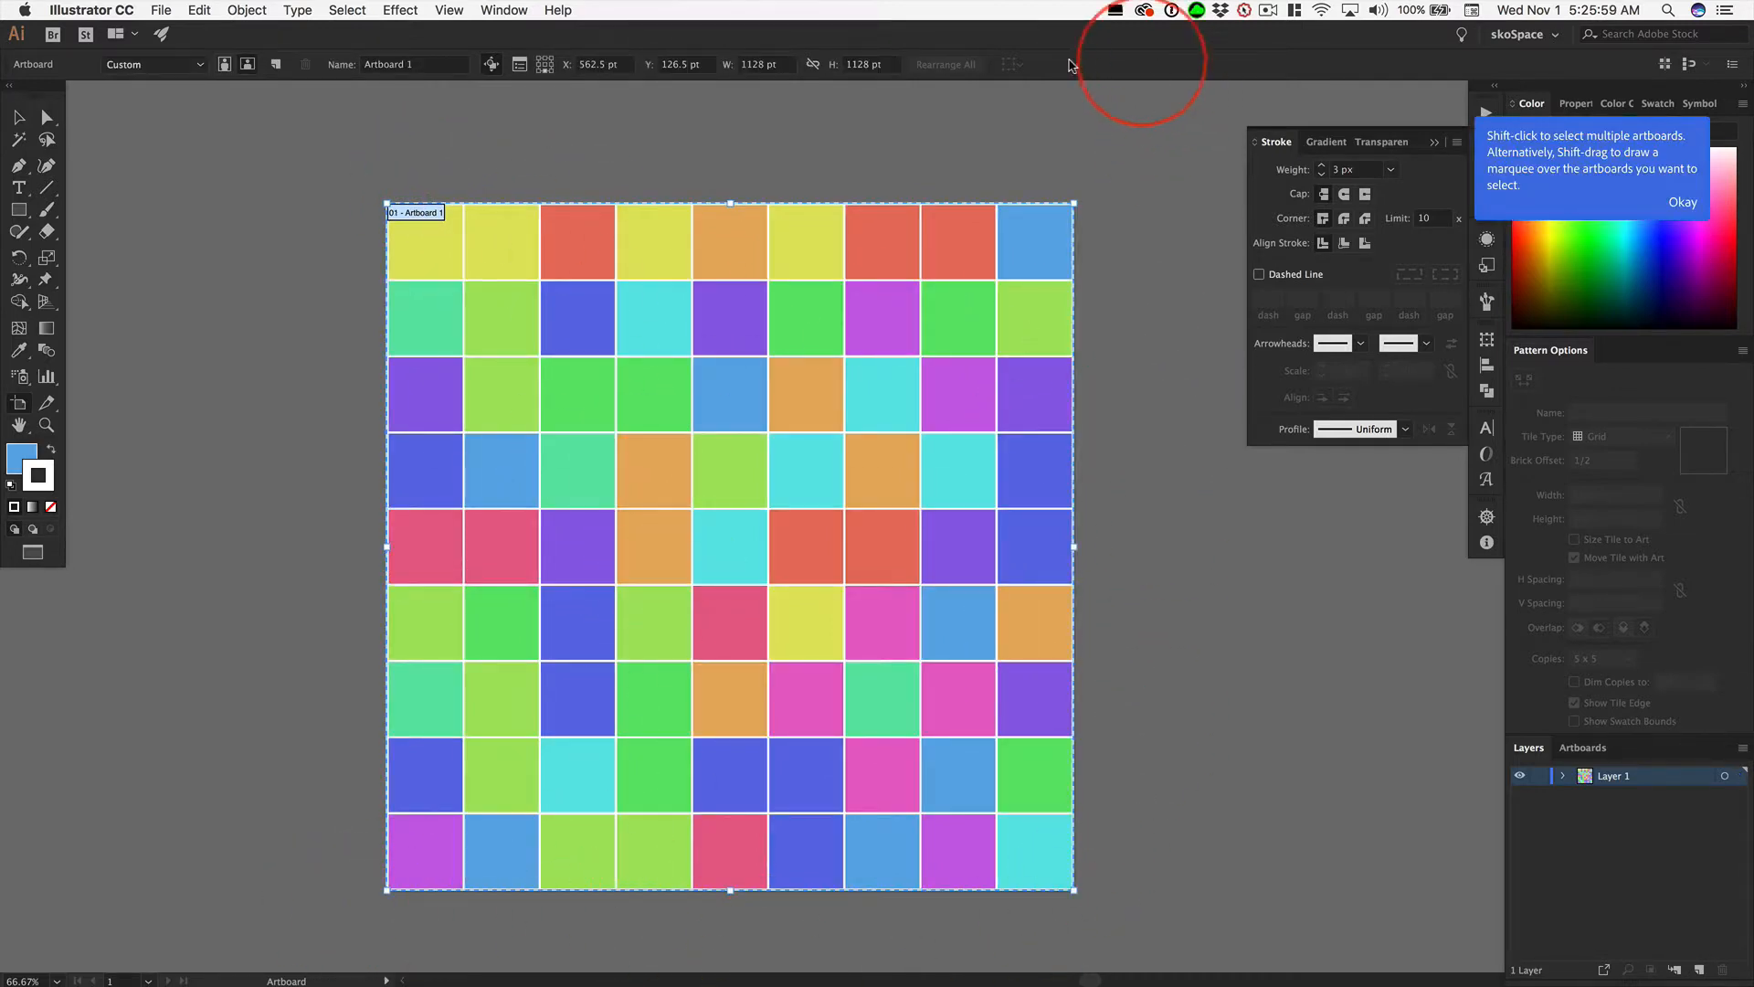
{"action": "left_click", "coordinate": [19, 117]}
{"action": "left_click", "coordinate": [447, 157]}
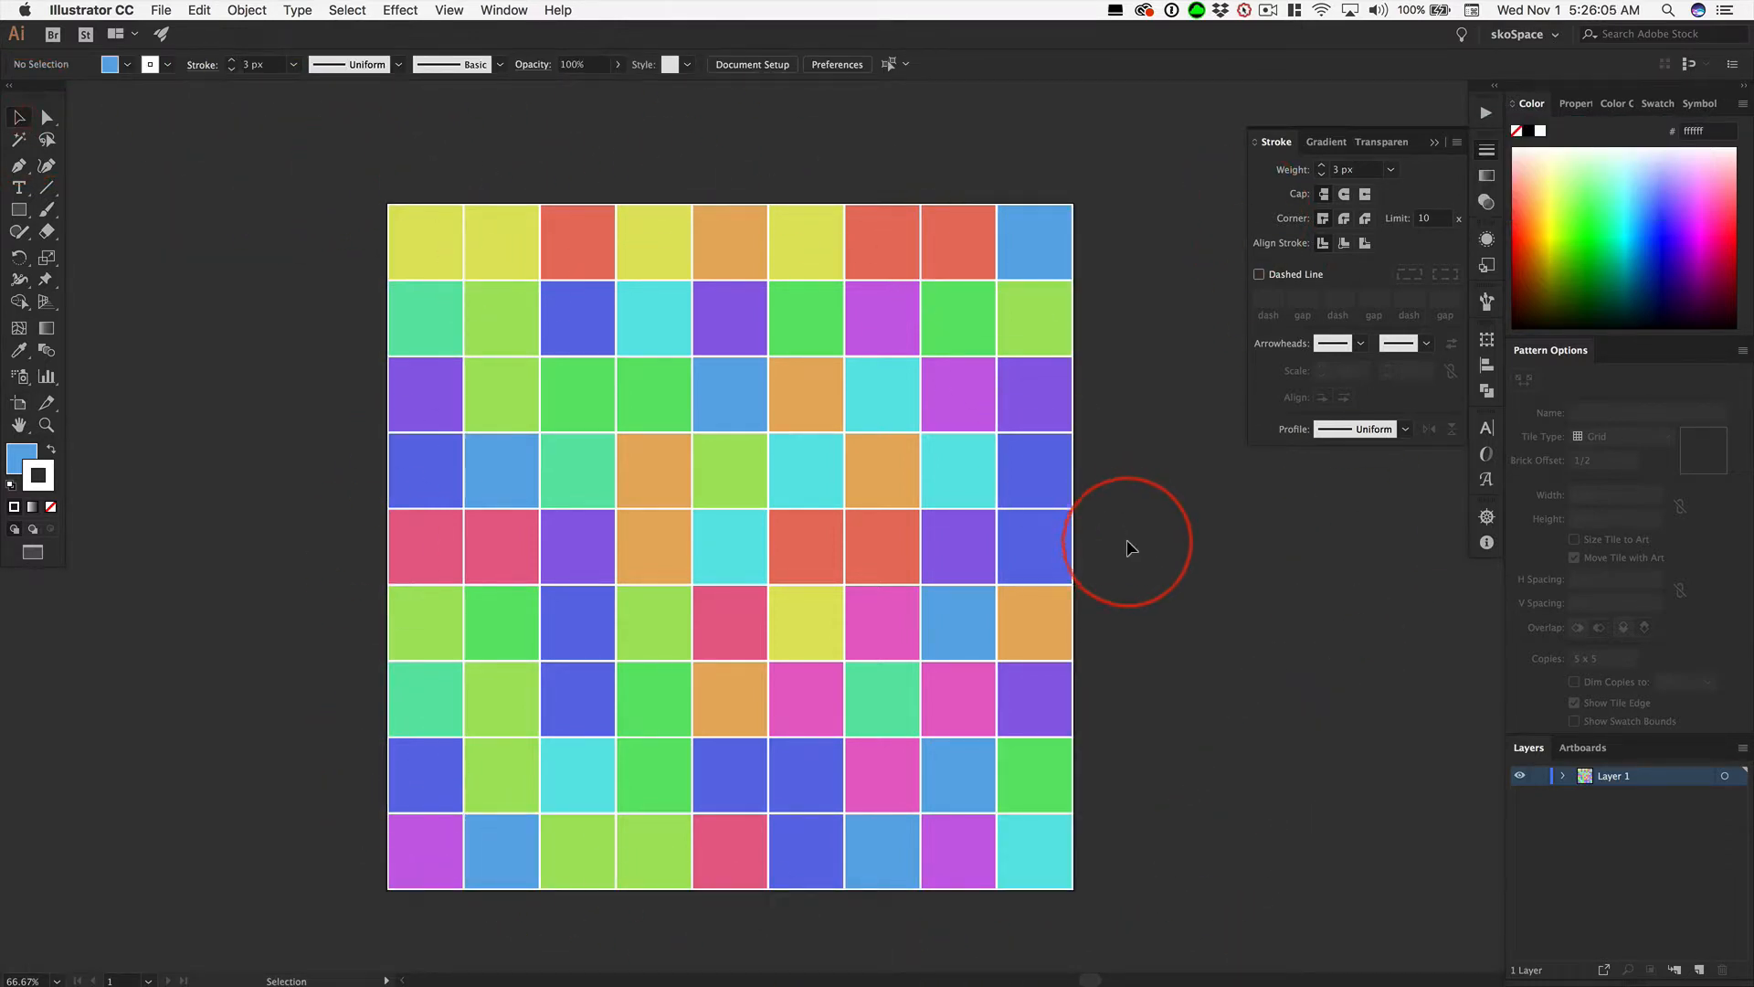
- Copy the grouped tile pattern and switch to Photoshop
{"action": "left_click_drag", "start_coordinate": [337, 164], "coordinate": [1151, 906]}
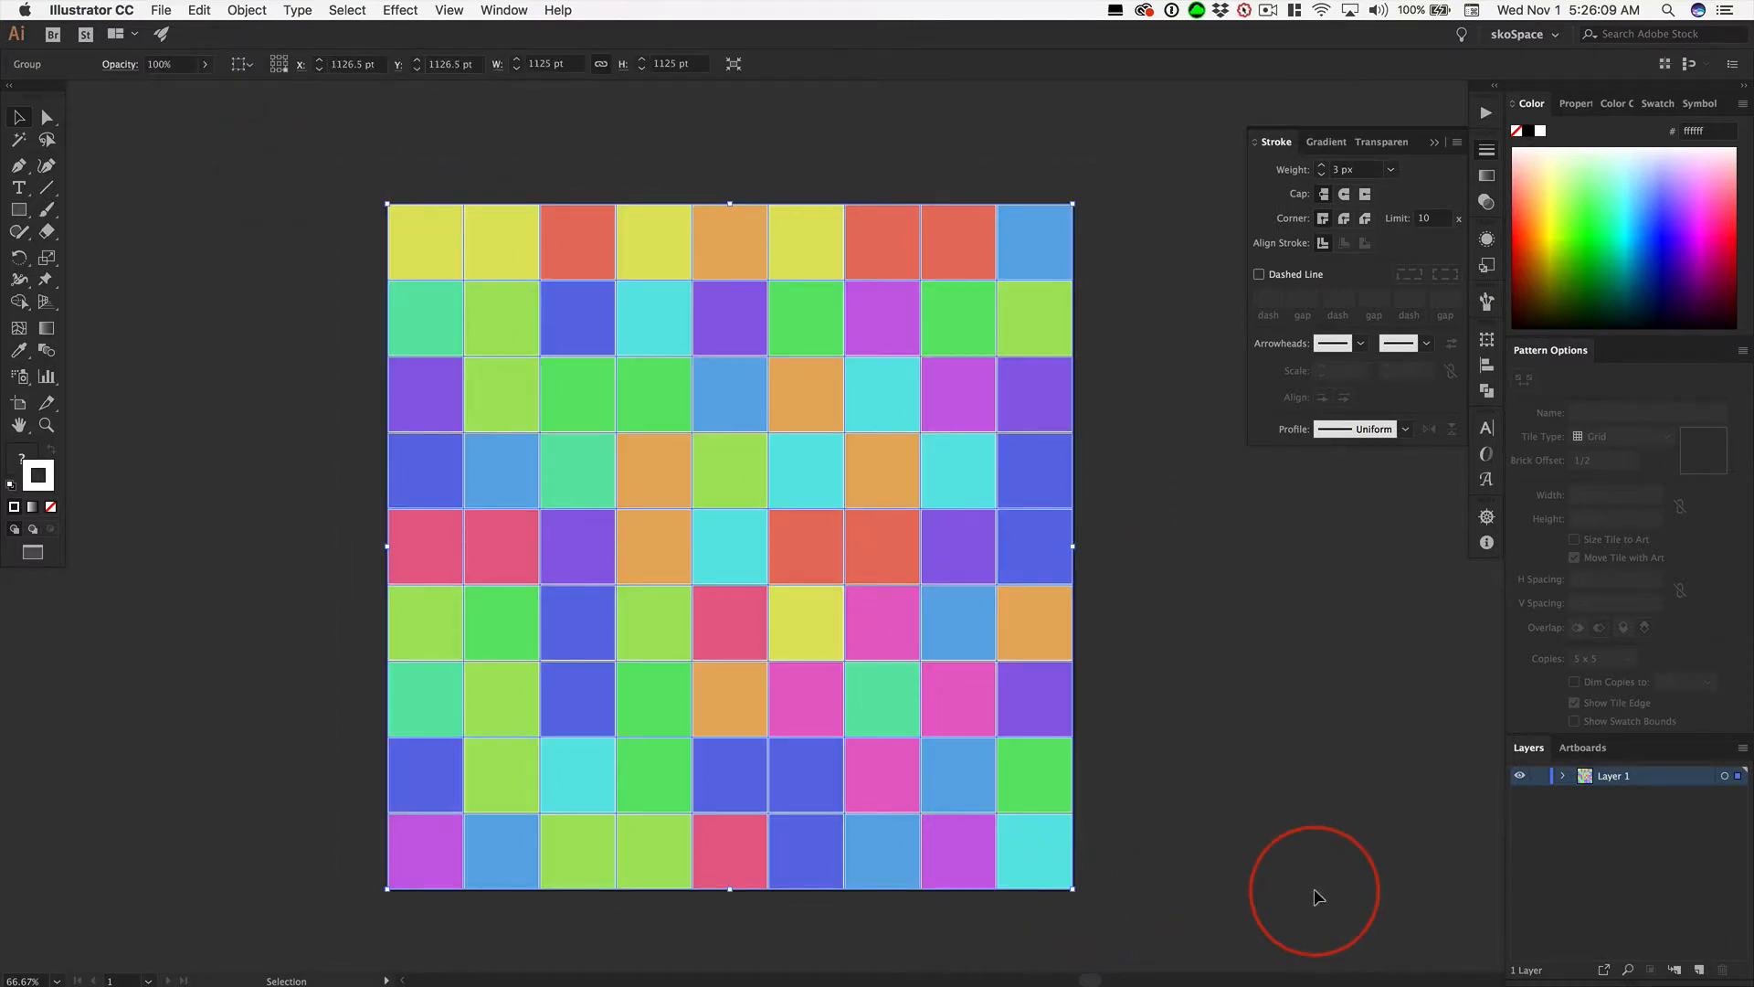
{"action": "key", "text": "super+c"}
{"action": "key", "text": "super+Tab"}
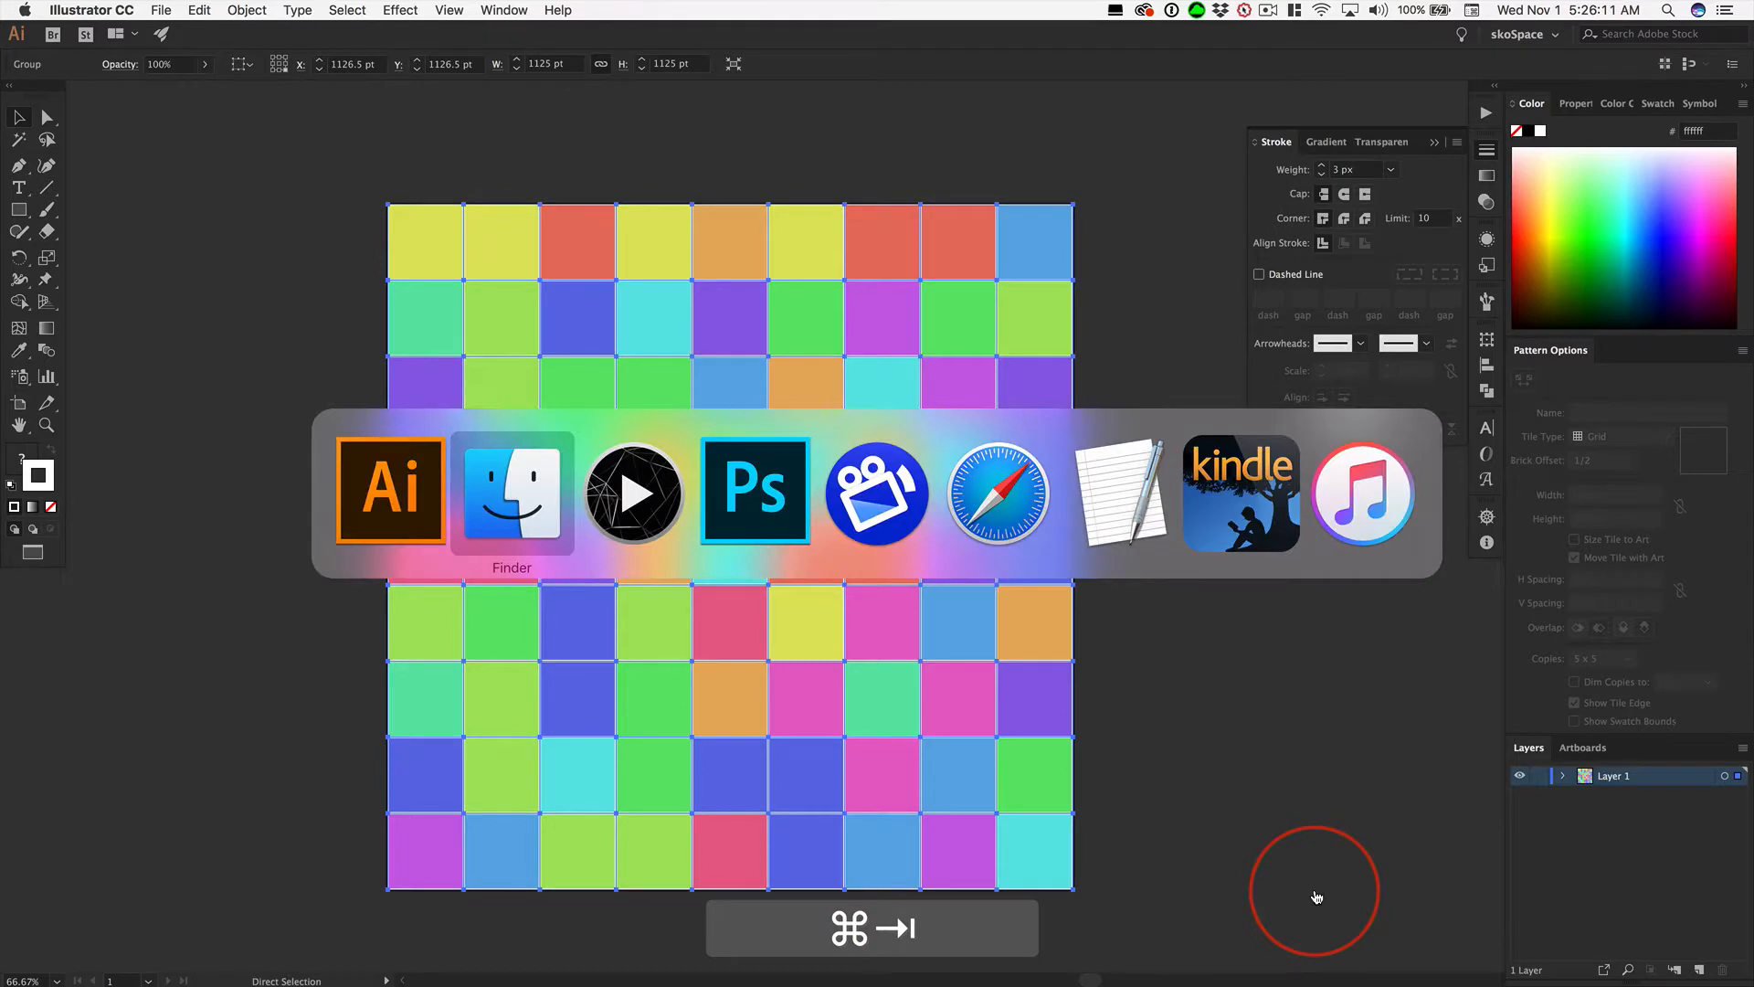
{"action": "key", "text": "super+Tab"}
{"action": "key", "text": "super+Tab"}
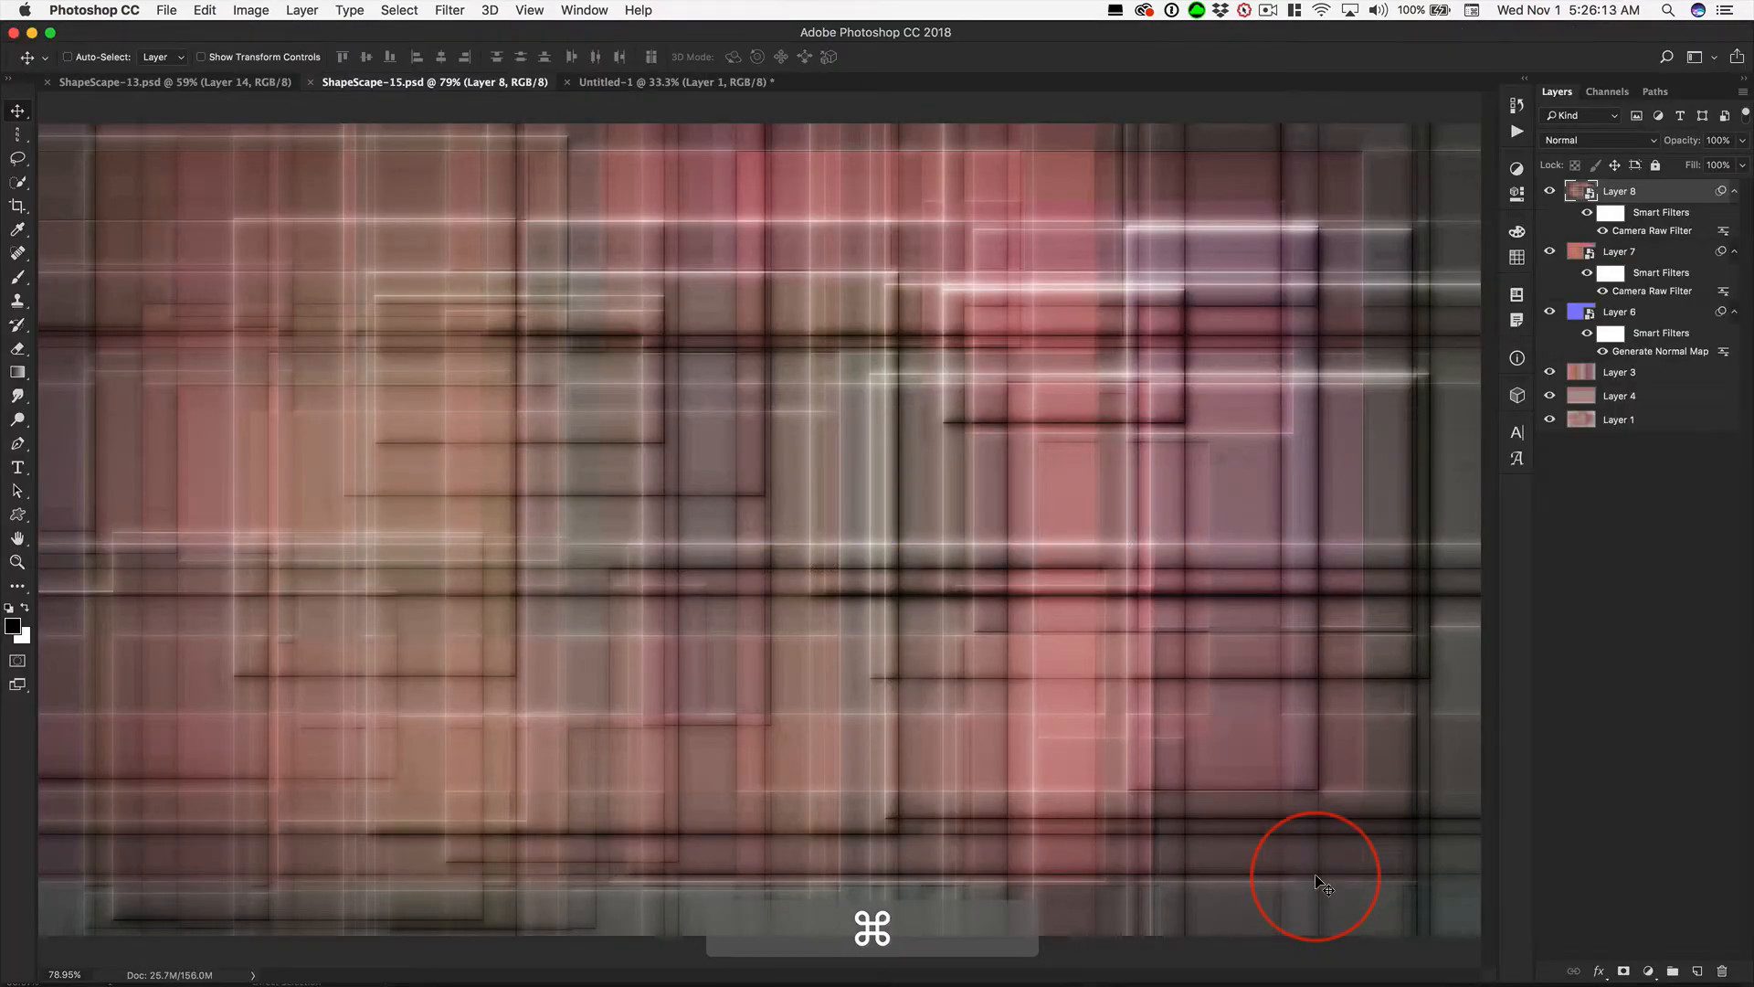
- Create a new 1128 × 1128 px RGB document at 72 ppi with a white background, using the Clipboard preset
{"action": "key", "text": "super+n"}
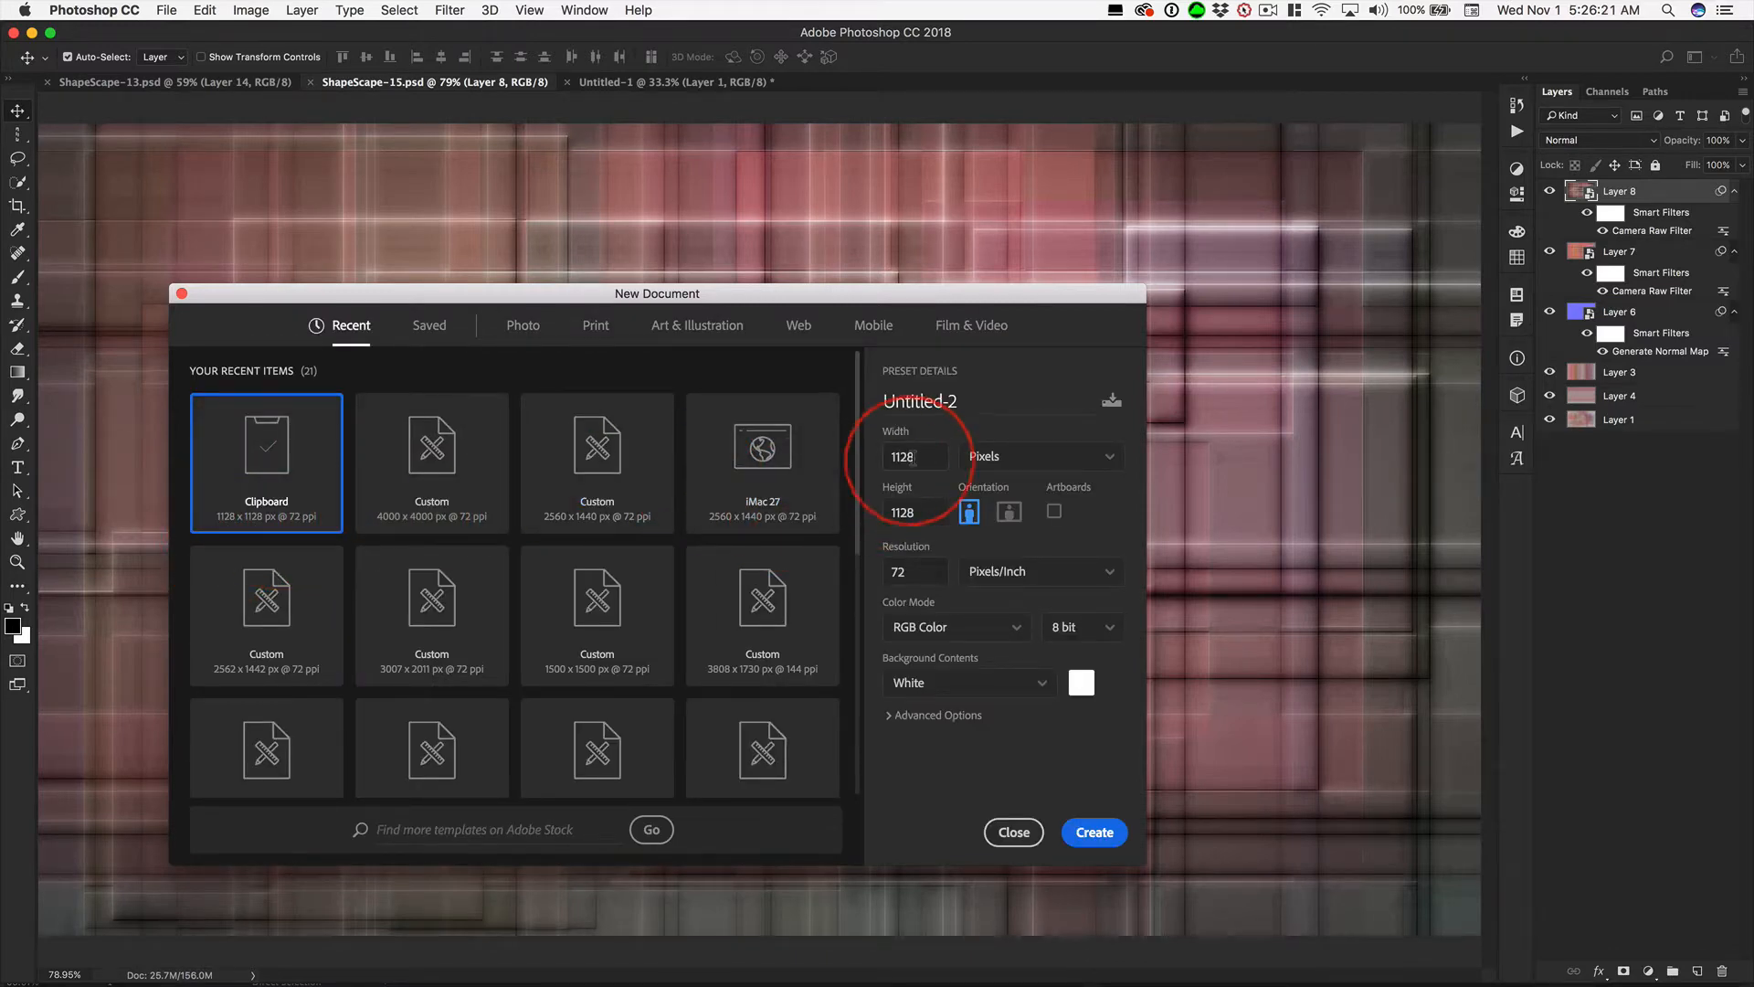
{"action": "left_click", "coordinate": [883, 459]}
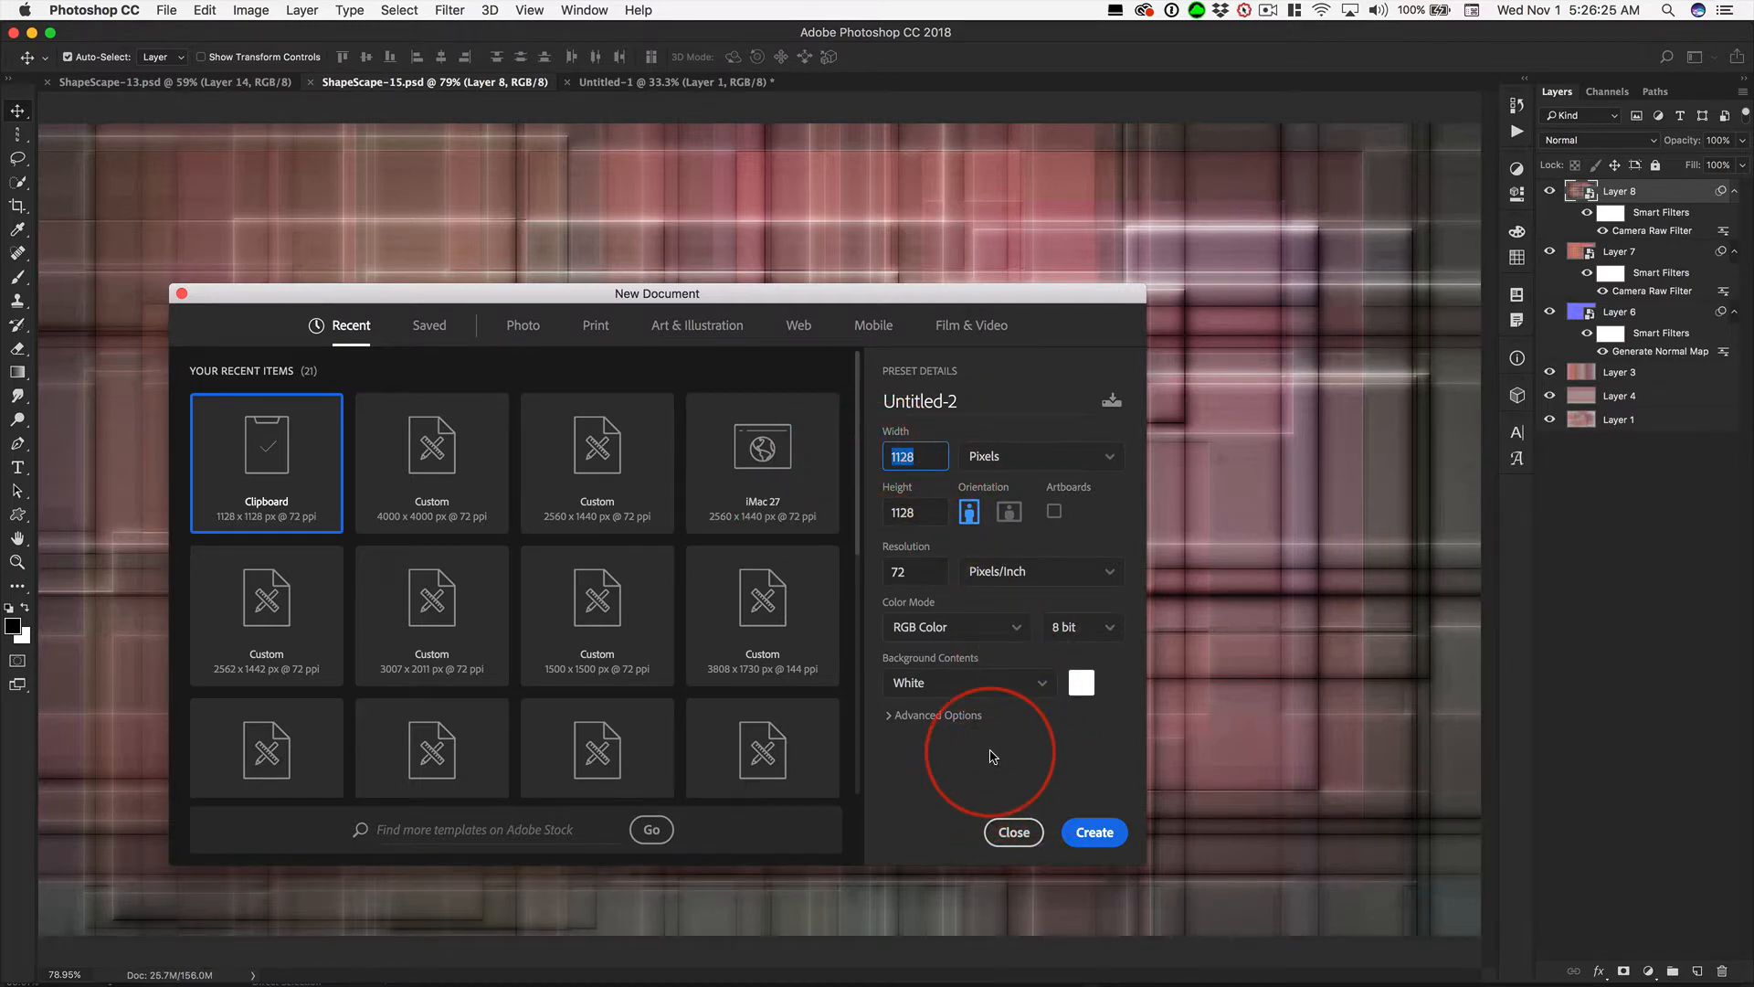
{"action": "left_click", "coordinate": [1099, 818]}
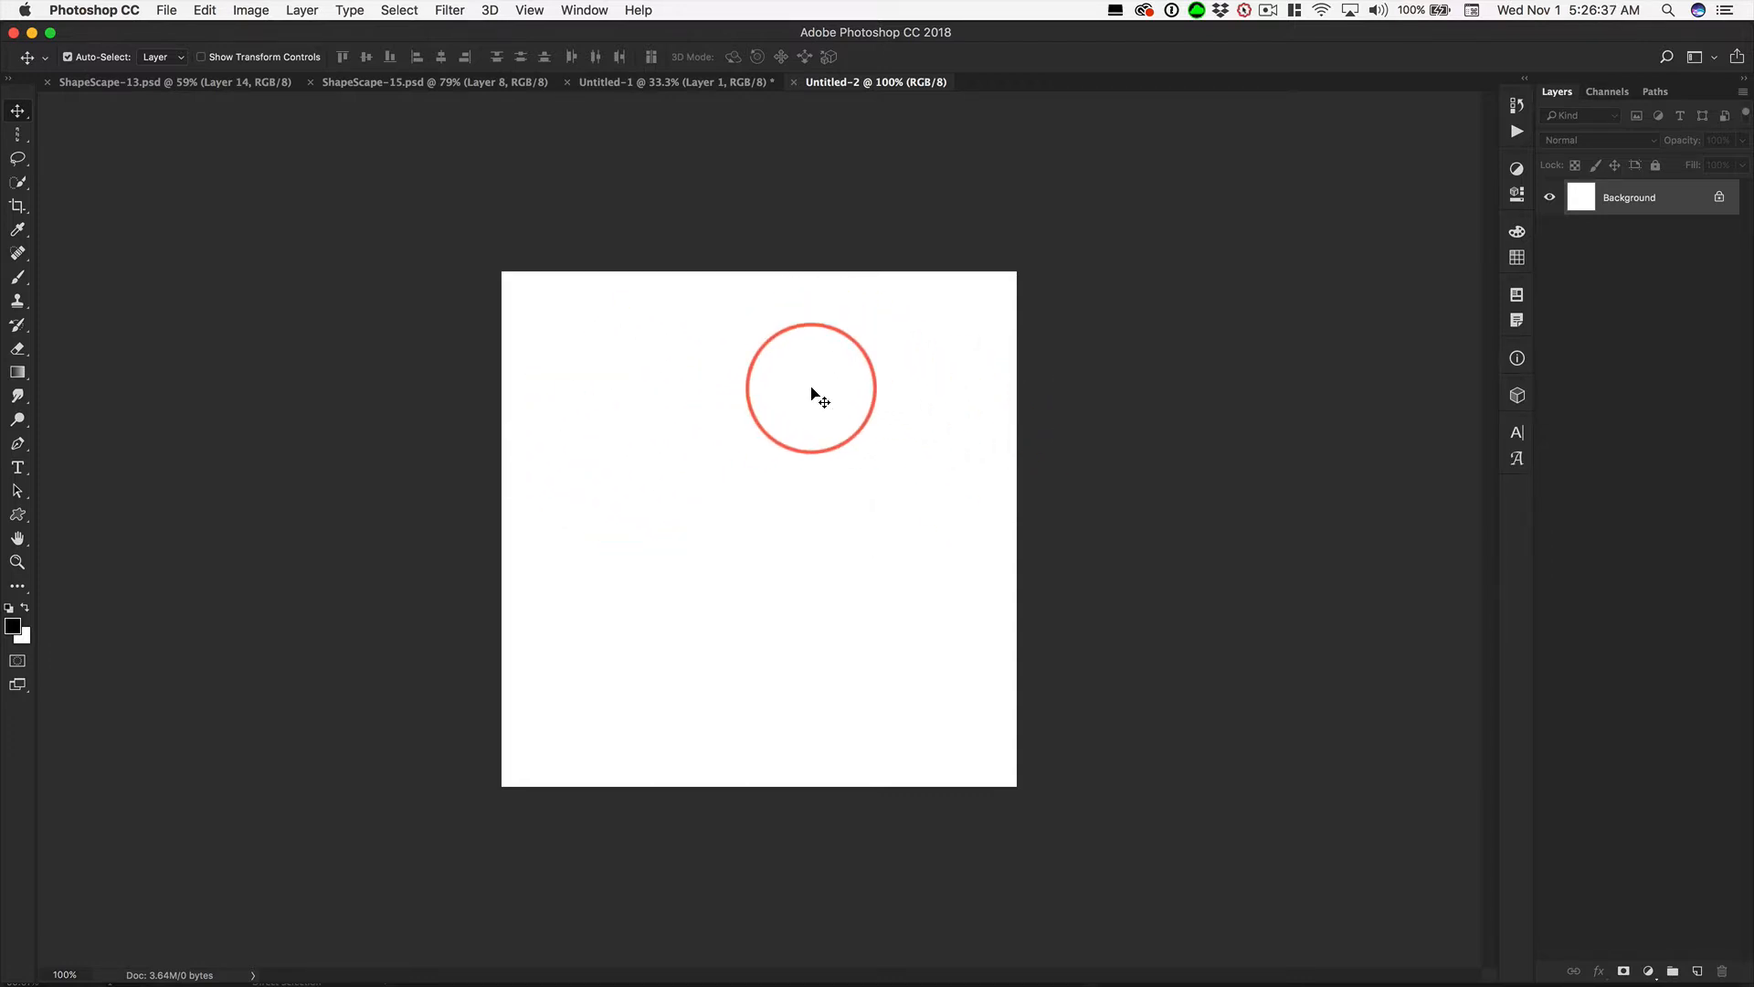
- Paste the copied tile pattern into the new document as a Smart Object and commit its placement
{"action": "key", "text": "super+v"}
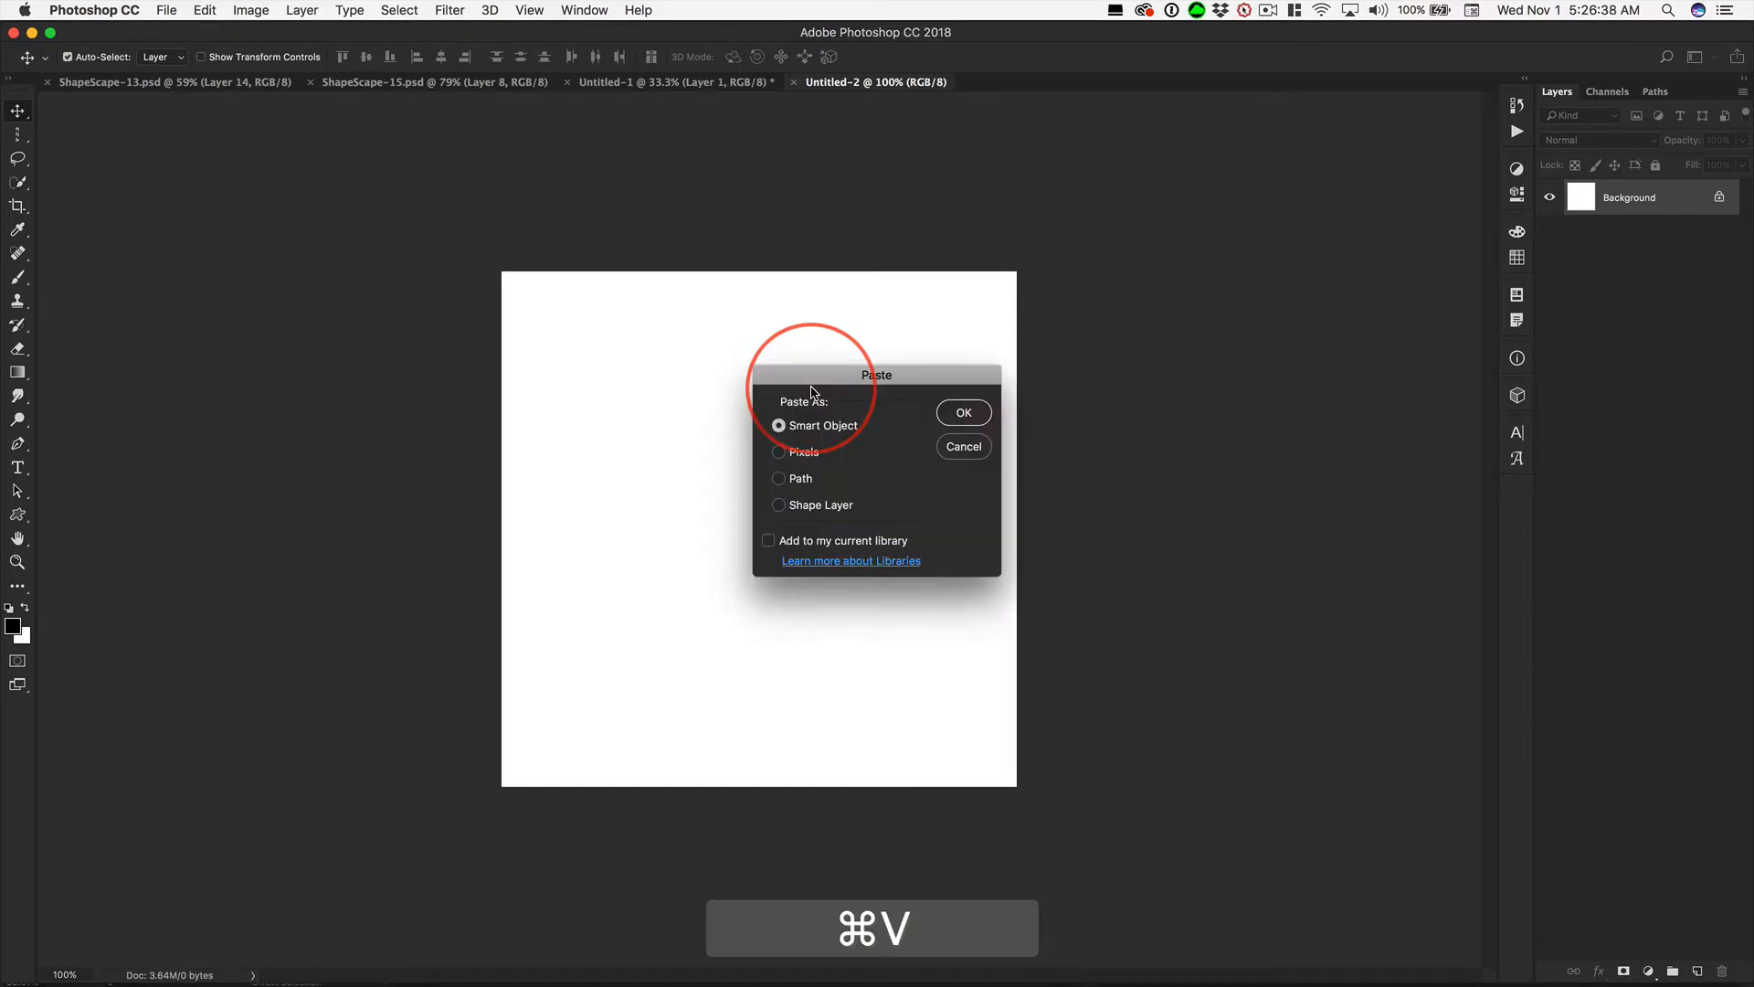
{"action": "left_click", "coordinate": [961, 413]}
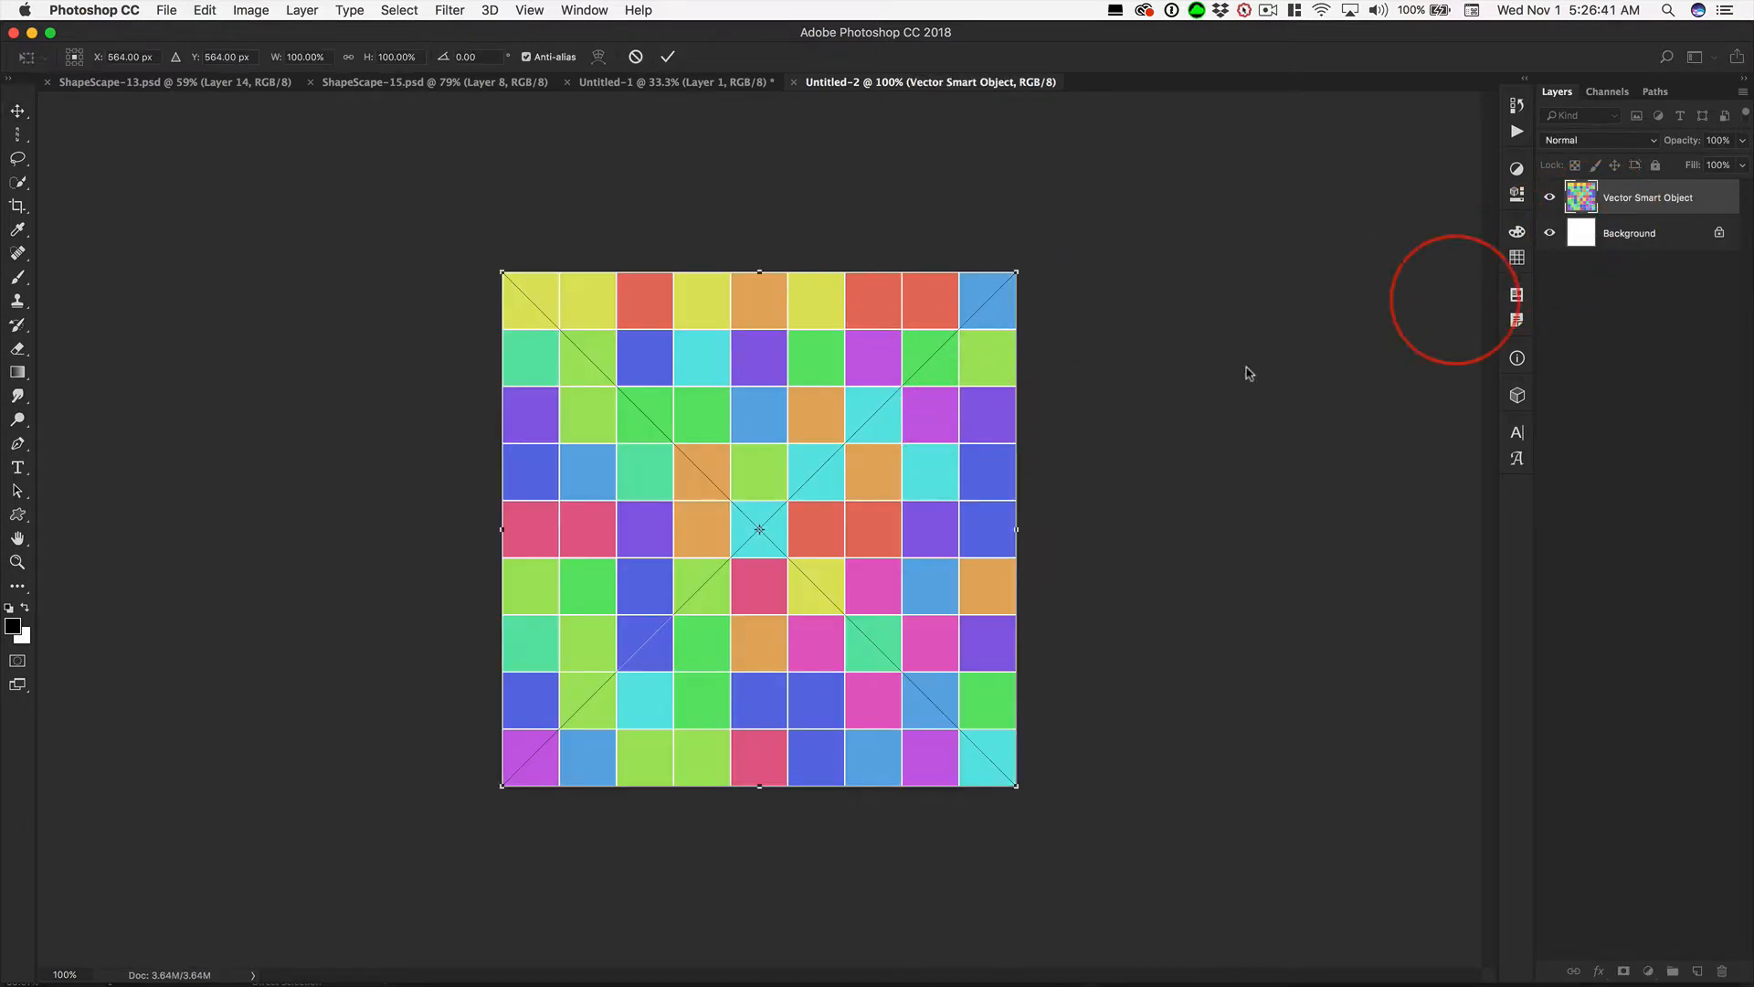
{"action": "key", "text": "Return"}
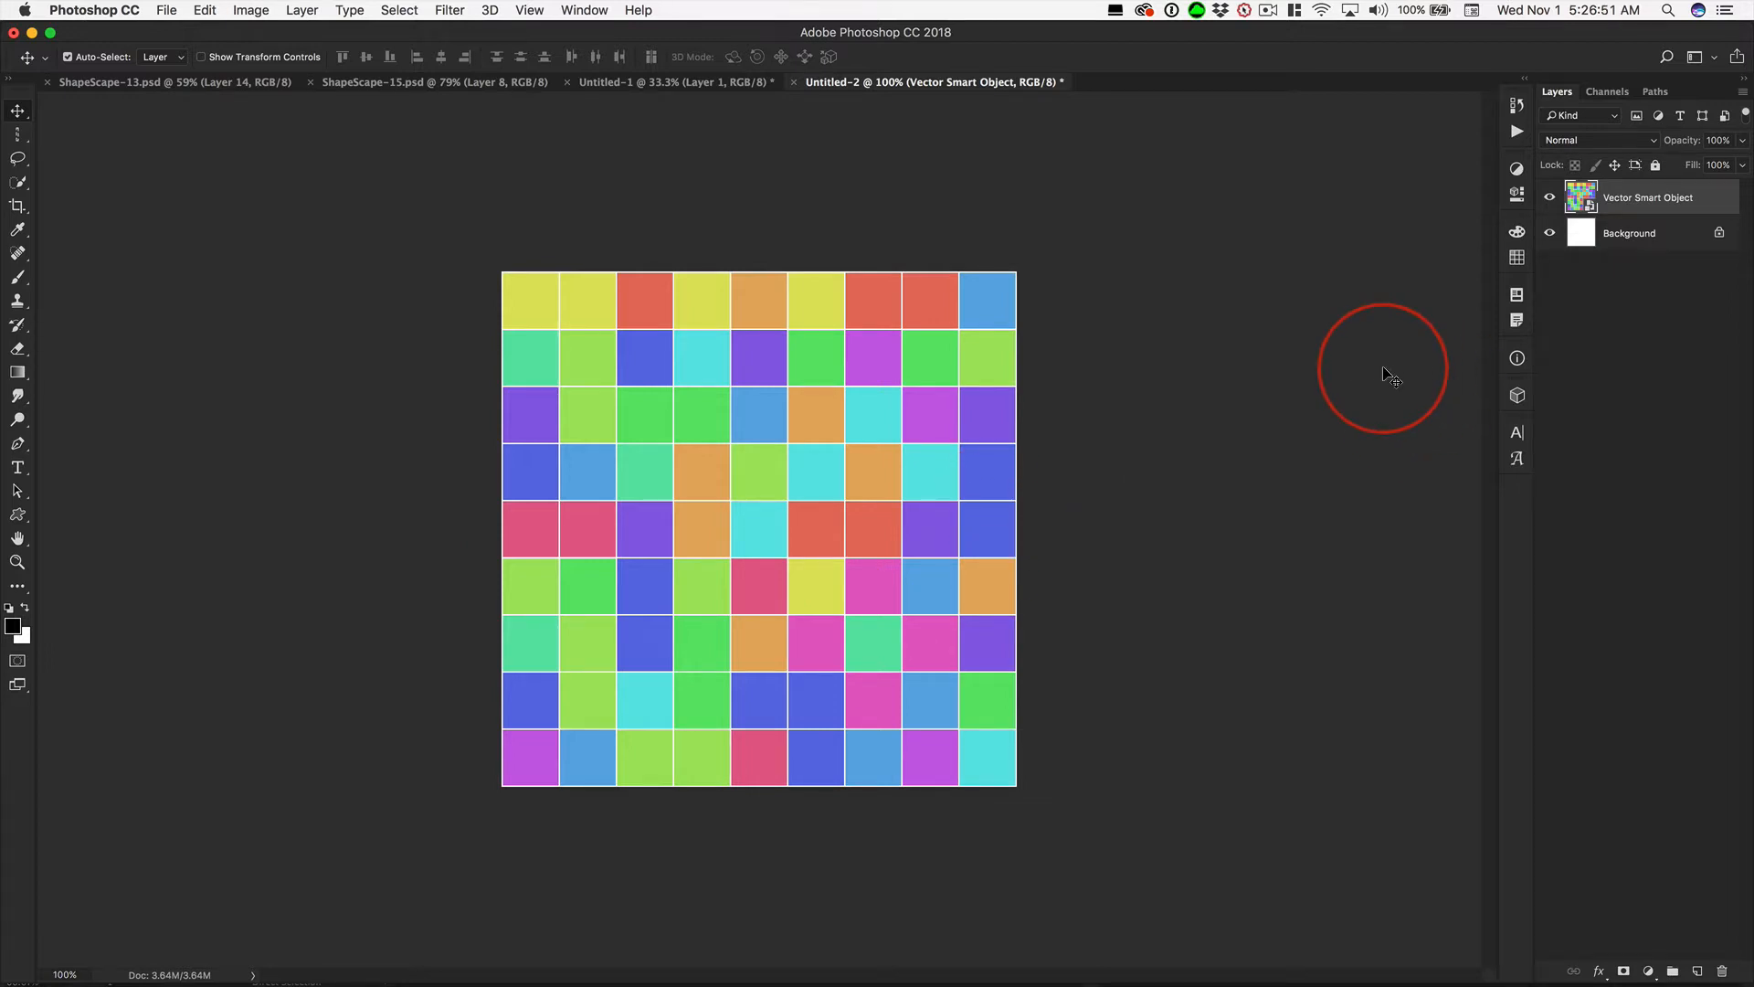
- Resize the image to 4000 × 4000 pixels with resampling kept on and the proportions linked
{"action": "key", "text": "alt+super+i"}
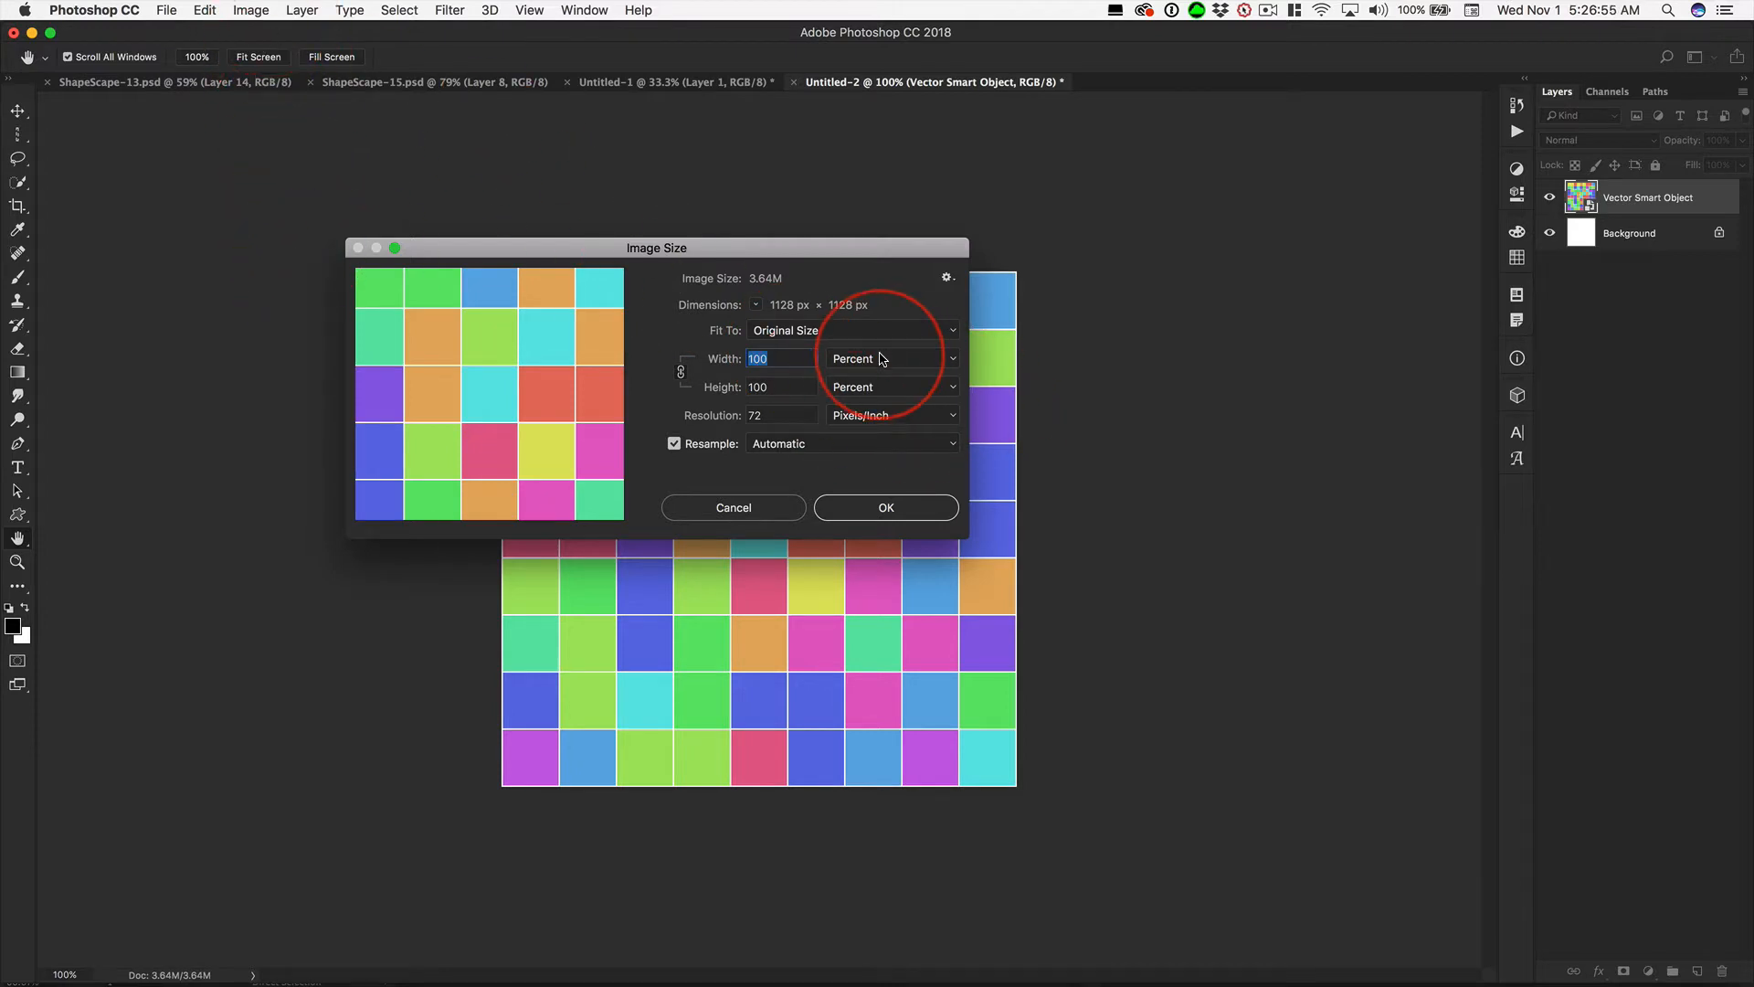
{"action": "left_click", "coordinate": [674, 444]}
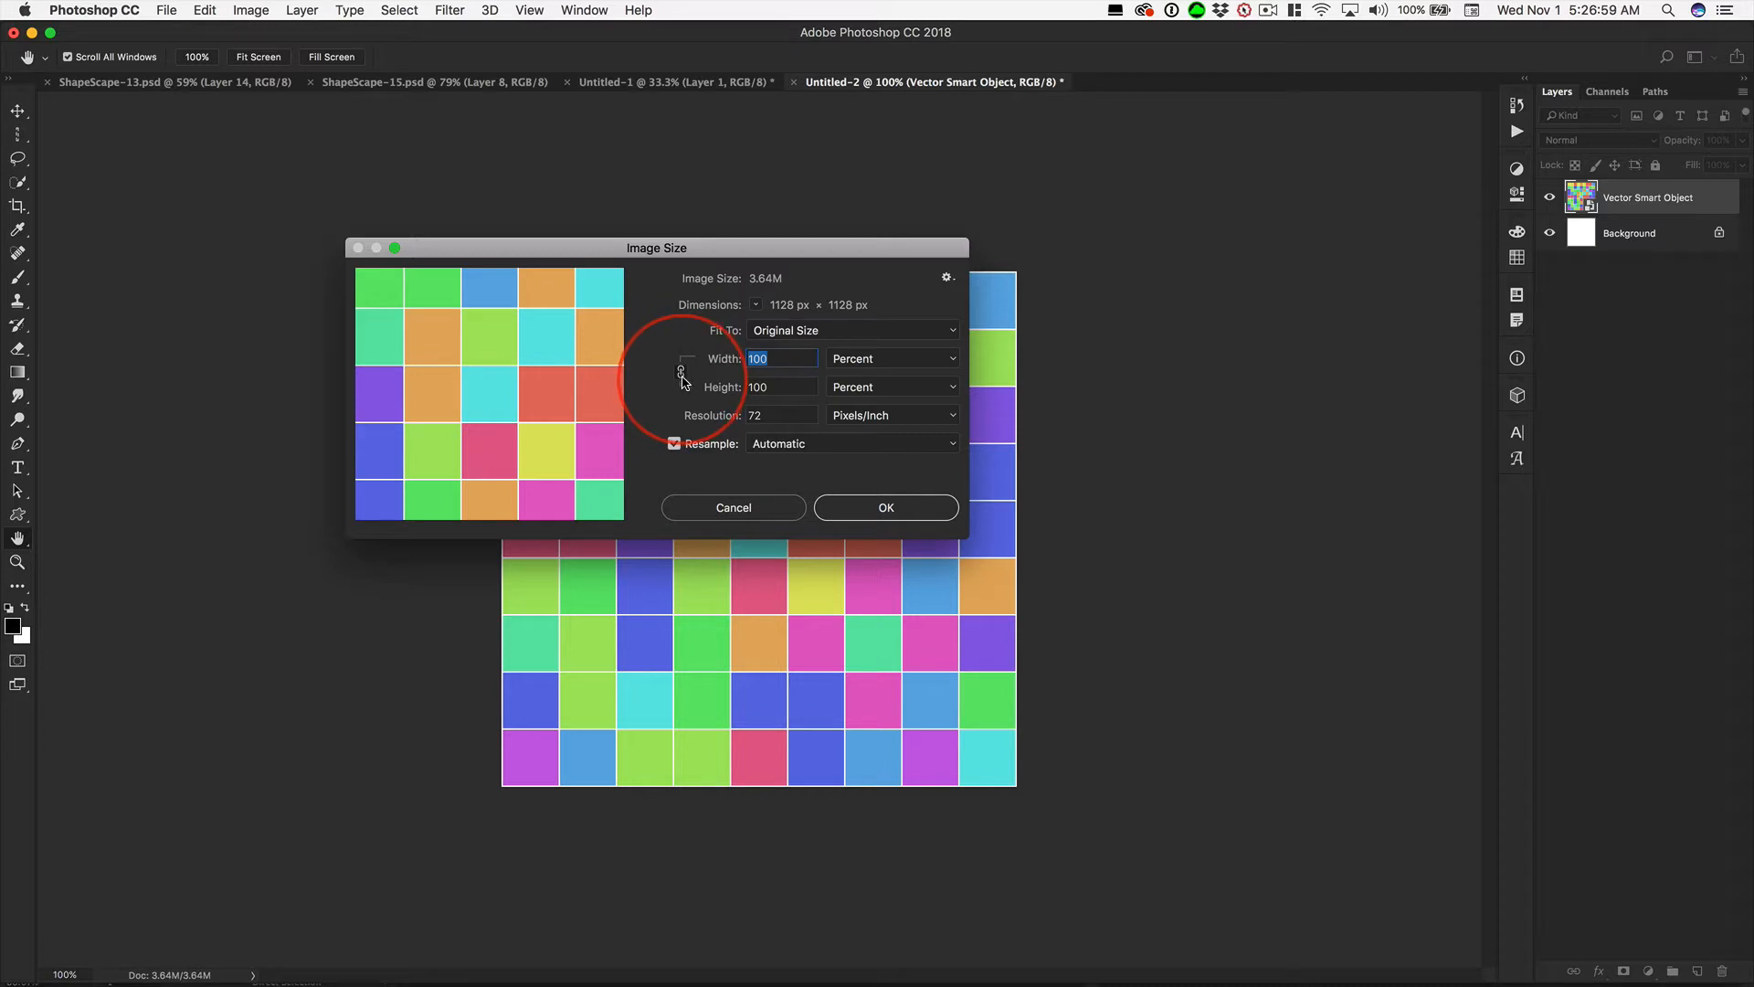
{"action": "left_click", "coordinate": [881, 358]}
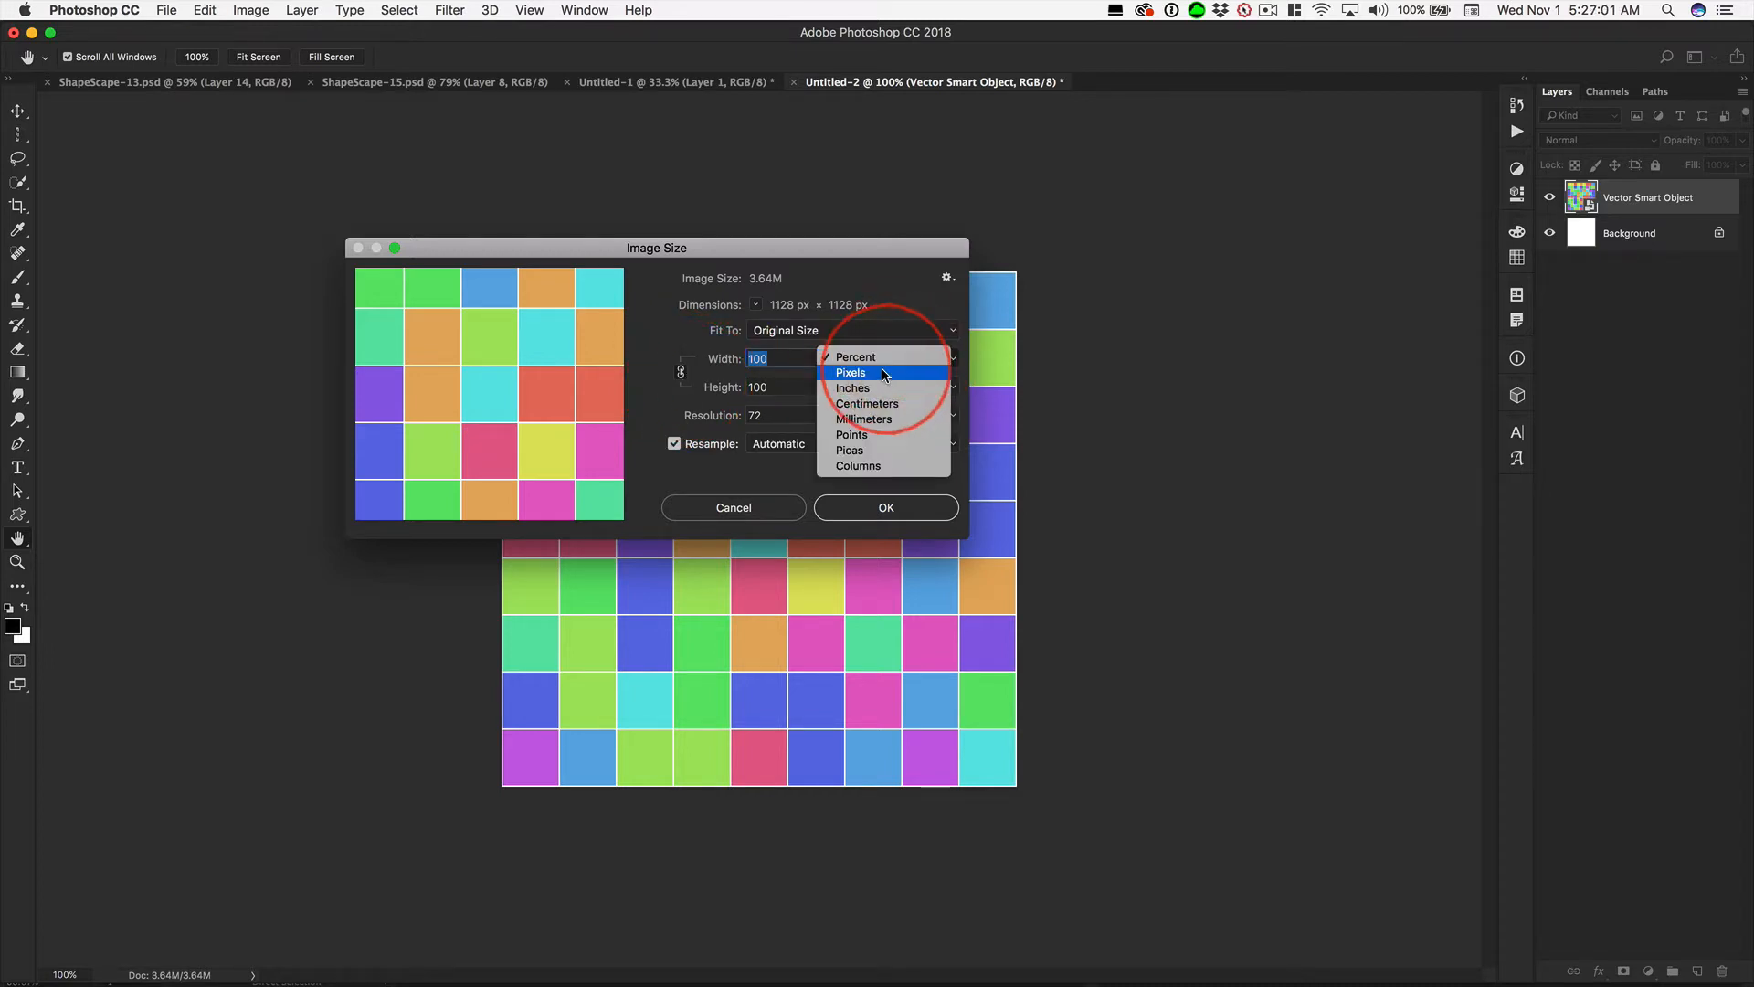
{"action": "left_click", "coordinate": [881, 375]}
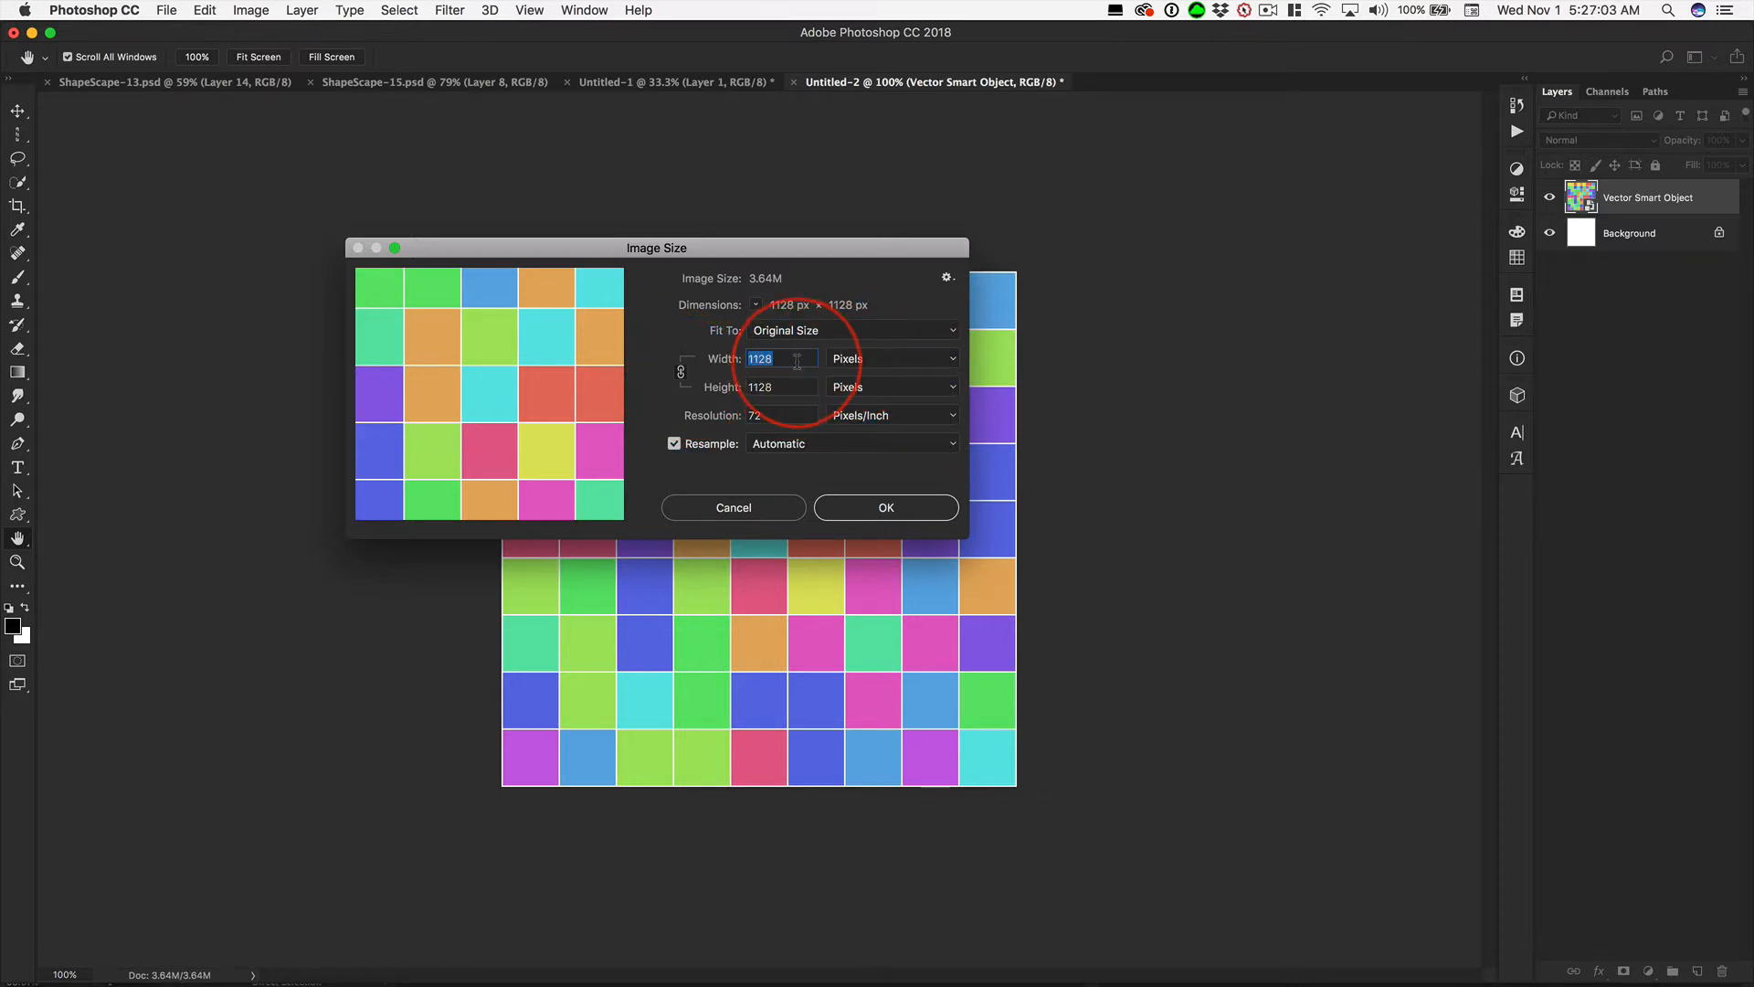
{"action": "type", "text": "40"}
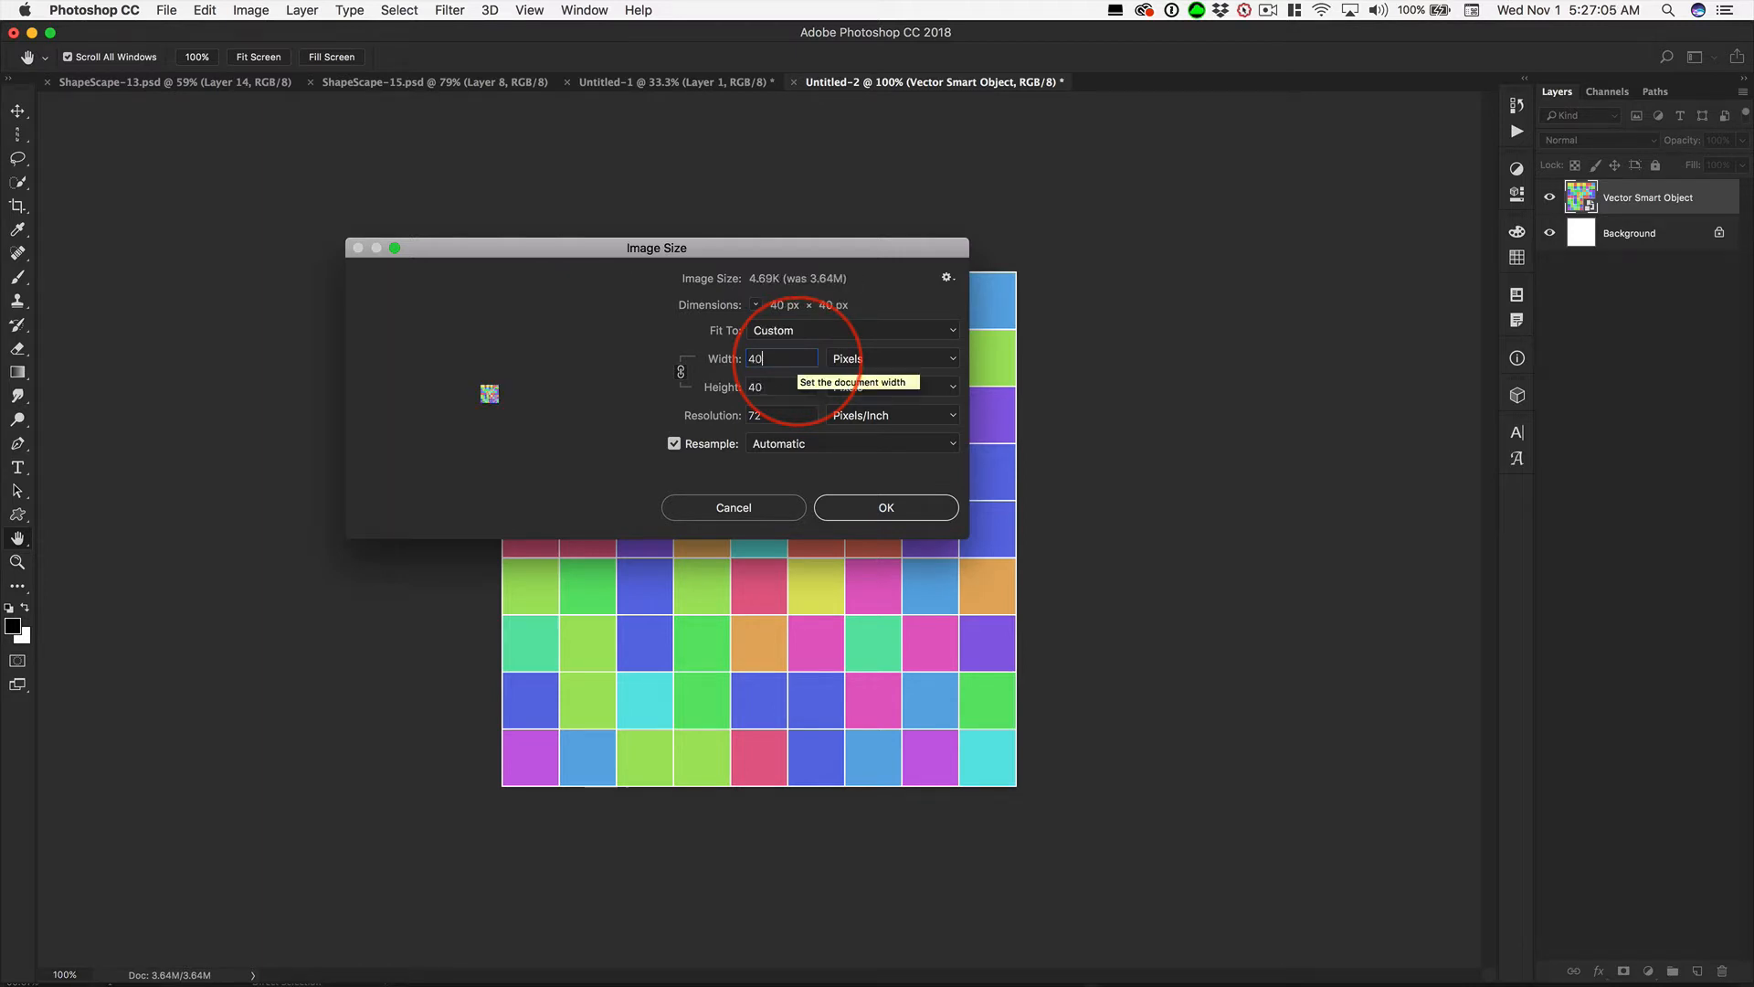
{"action": "type", "text": "00"}
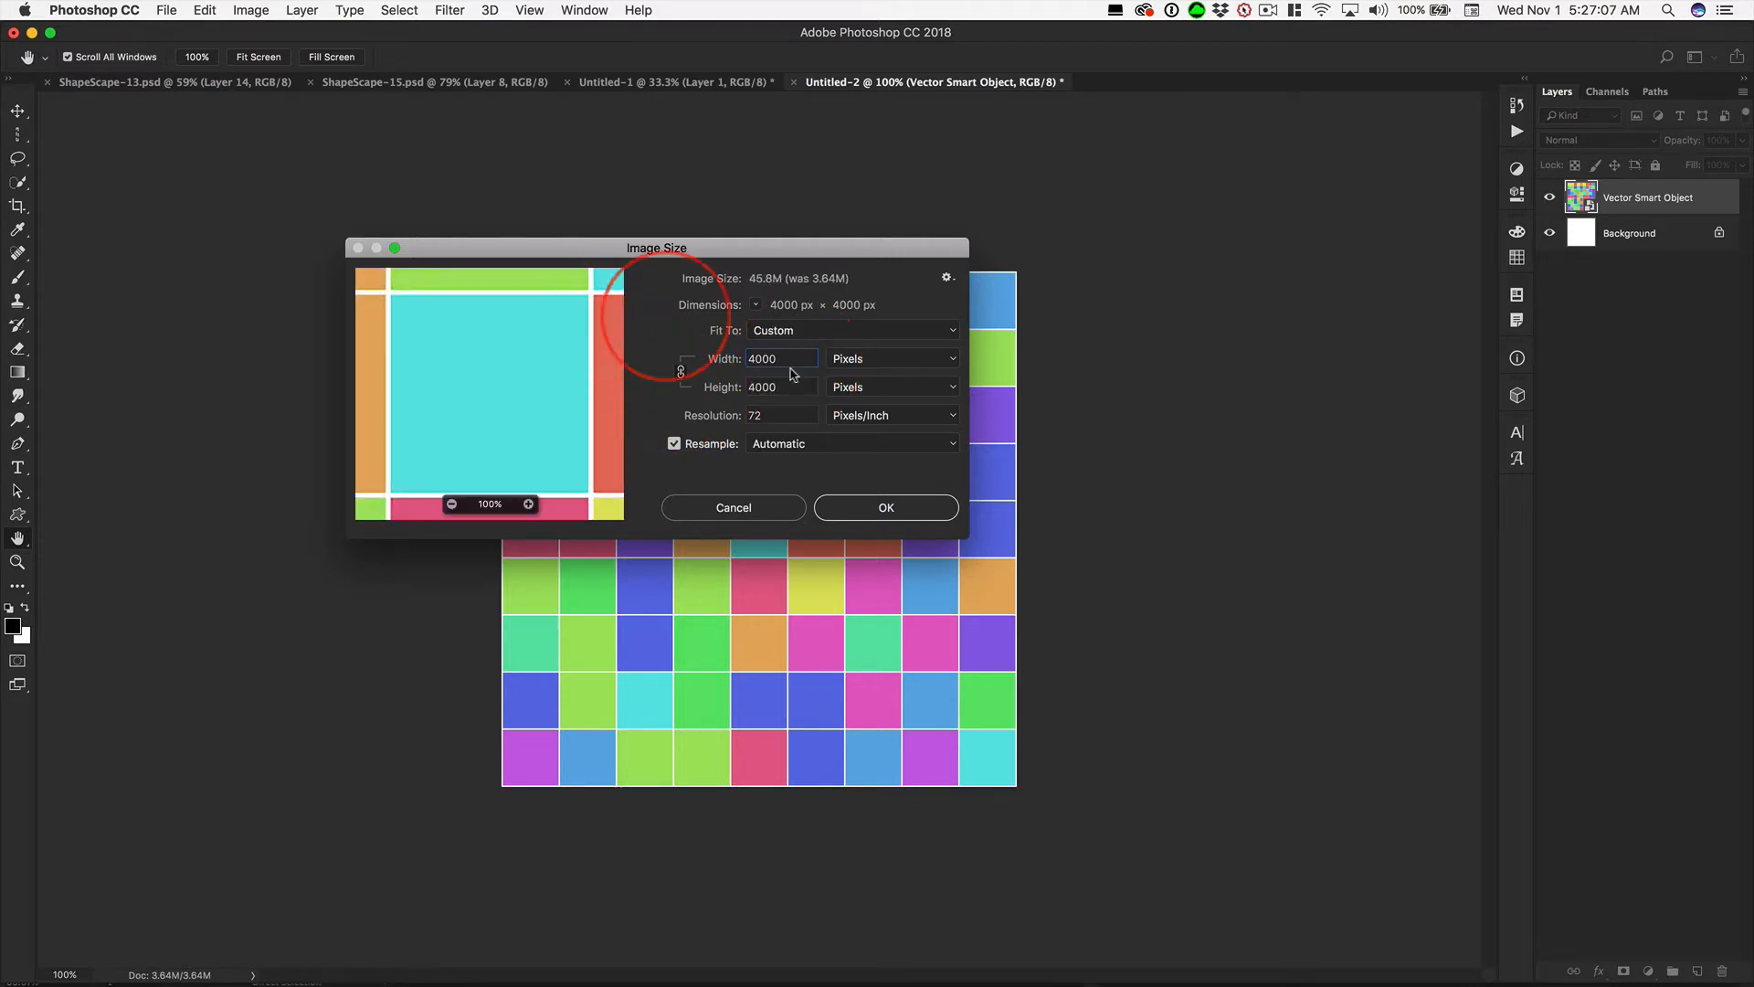
{"action": "left_click", "coordinate": [882, 508]}
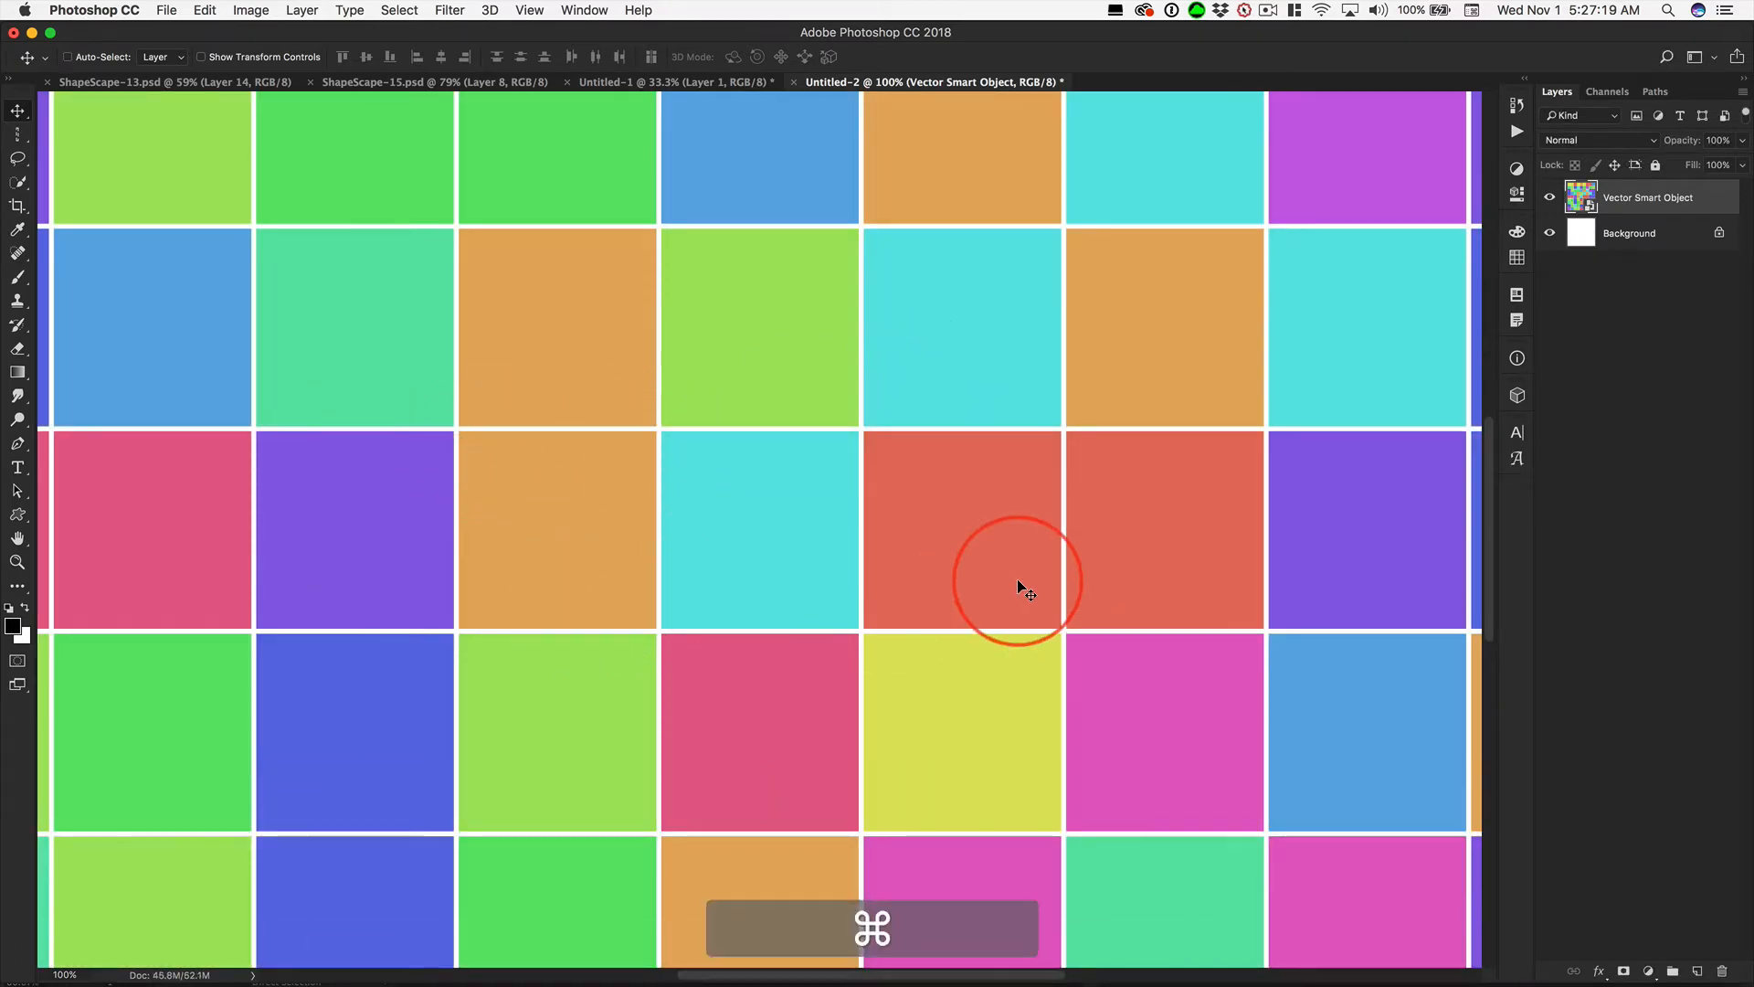
- Fit the whole enlarged pattern in view, switch to full-screen mode and reposition the canvas
{"action": "key", "text": "super+0"}
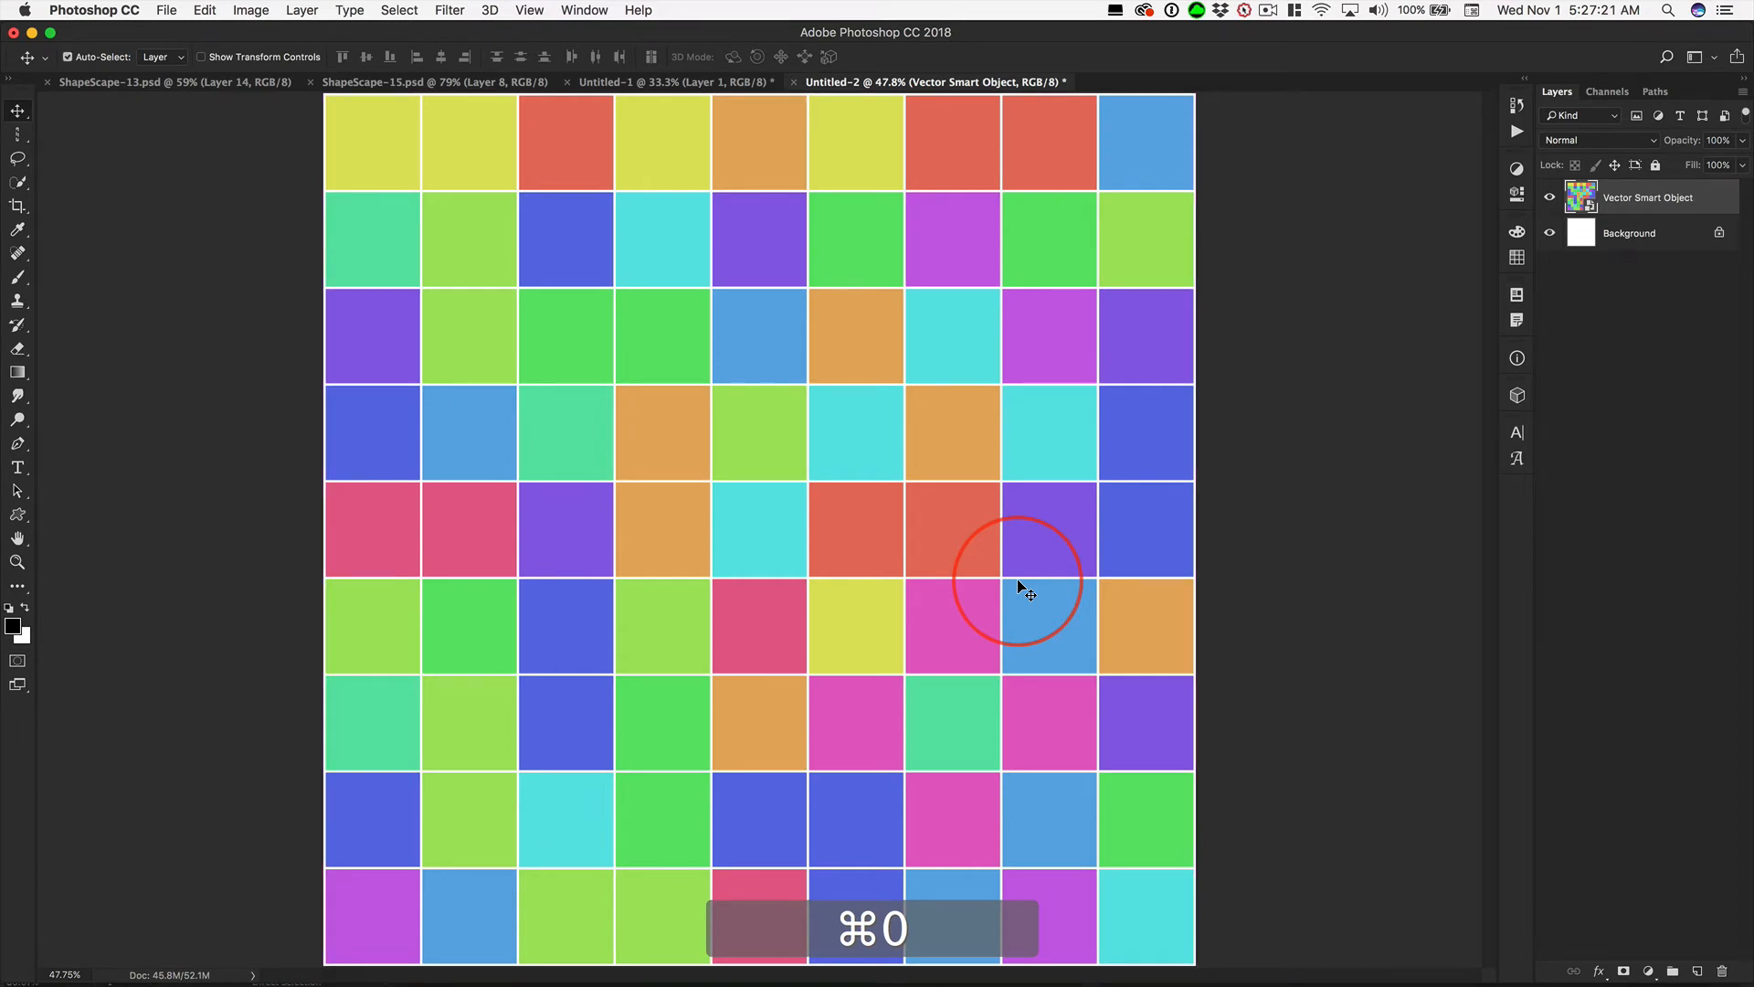
{"action": "key", "text": "f"}
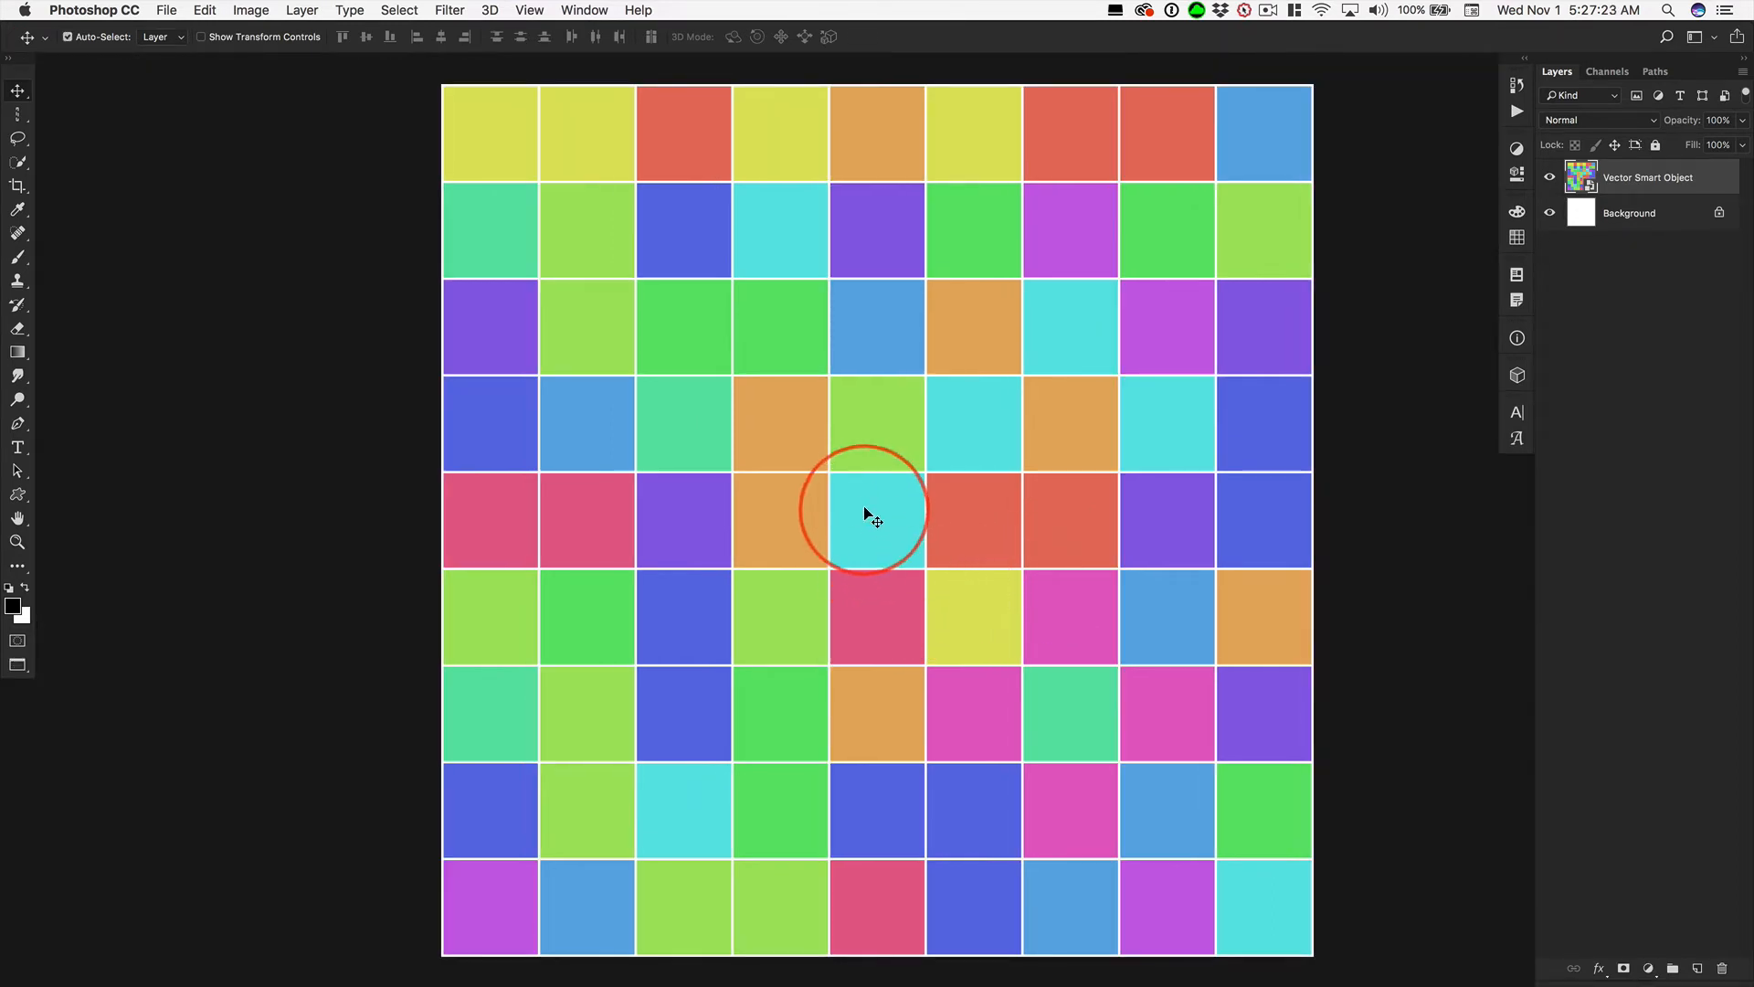
{"action": "left_click_drag", "start_coordinate": [868, 509], "coordinate": [829, 489]}
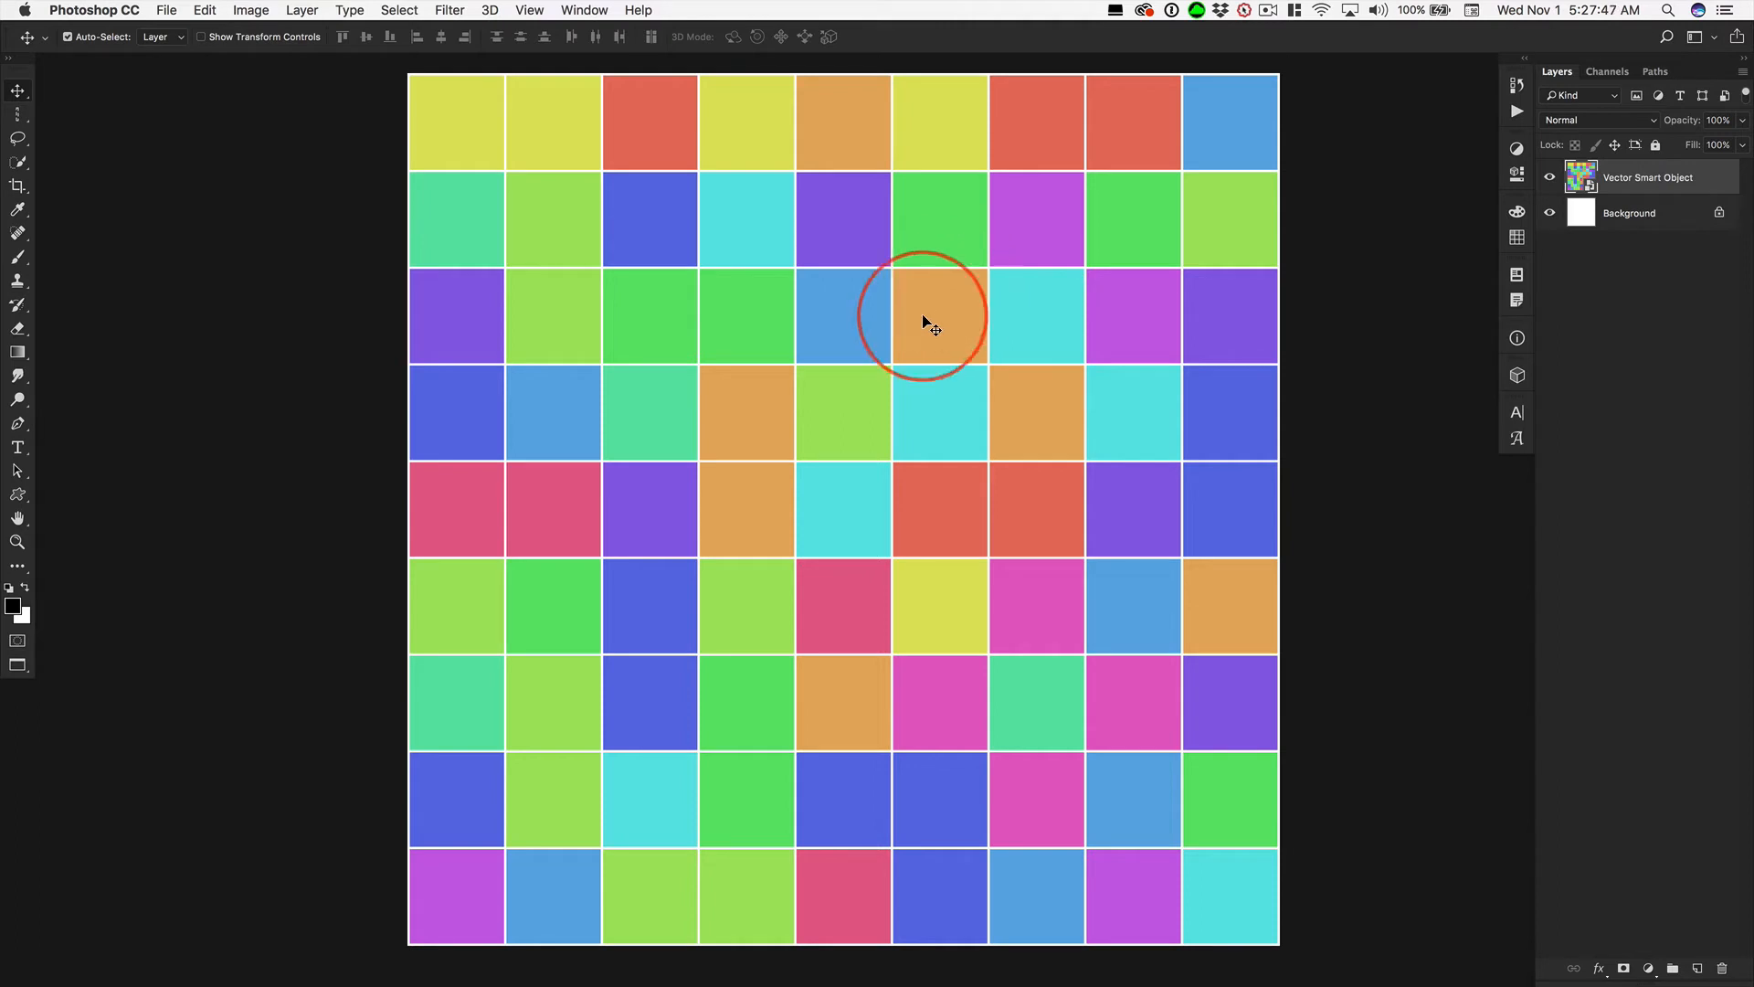
- Switch to ShapePlane, display its pattern settings for review, and go back to Photoshop
{"action": "key", "text": "super+Tab"}
{"action": "key", "text": "super+Tab"}
{"action": "key", "text": "super+Tab"}
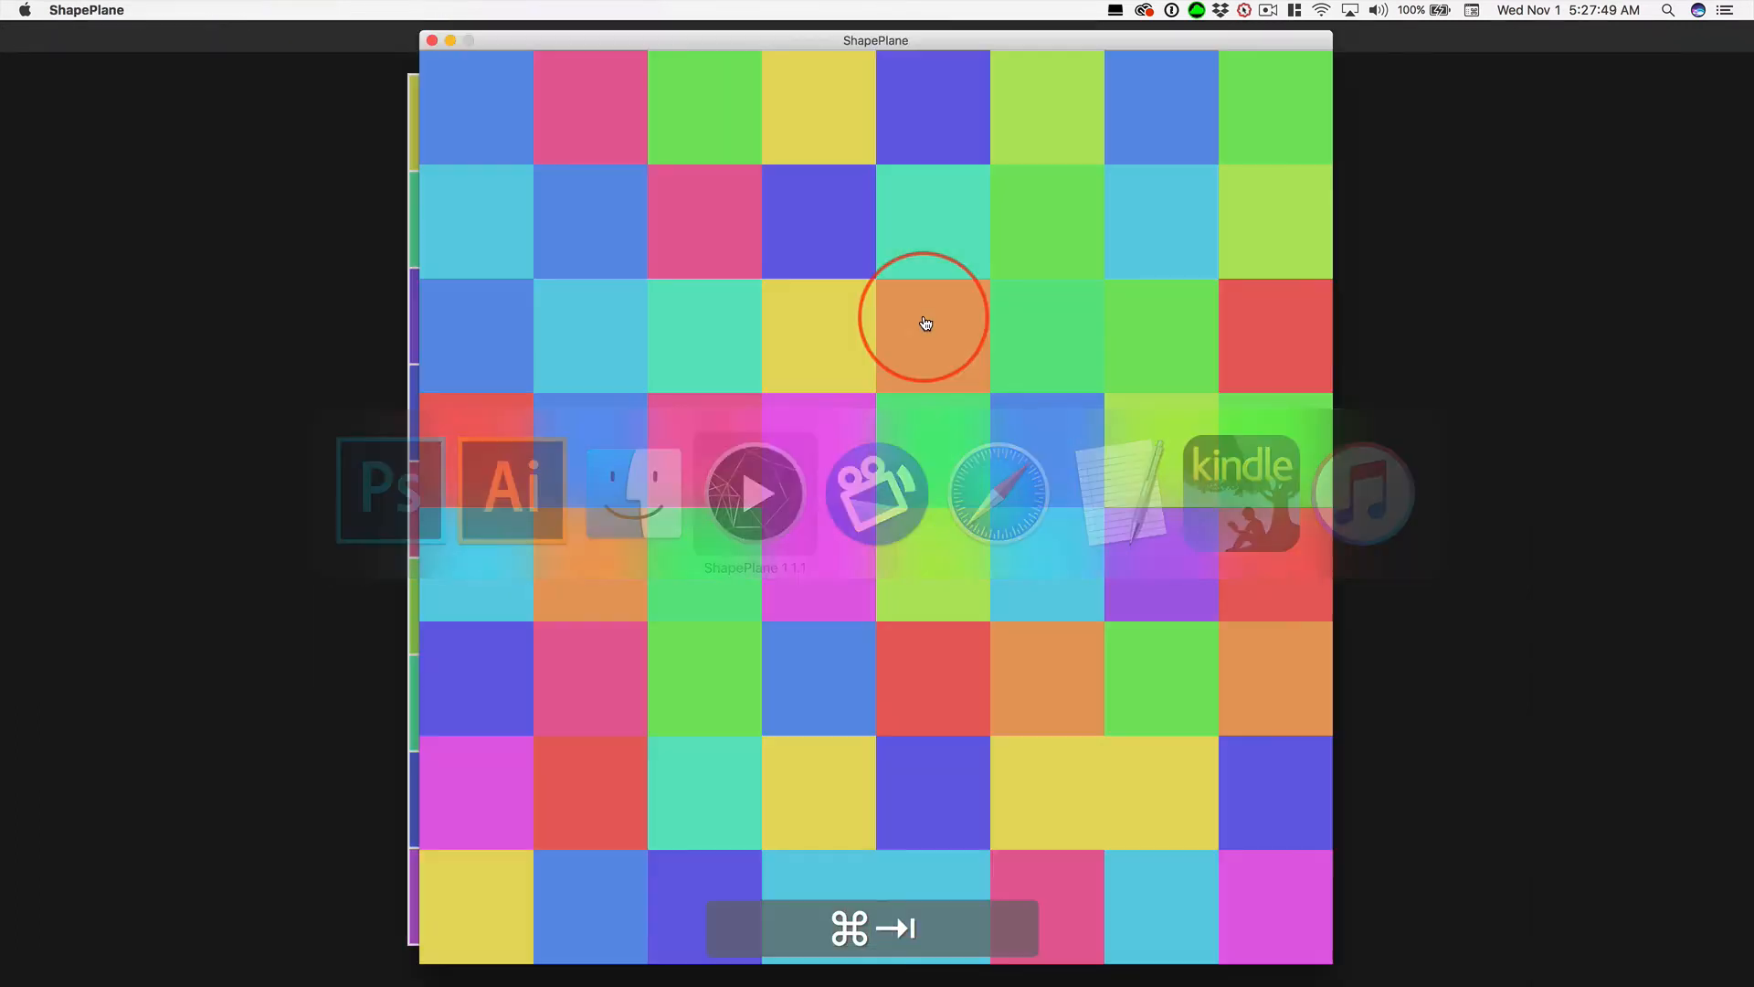
{"action": "left_click", "coordinate": [923, 317]}
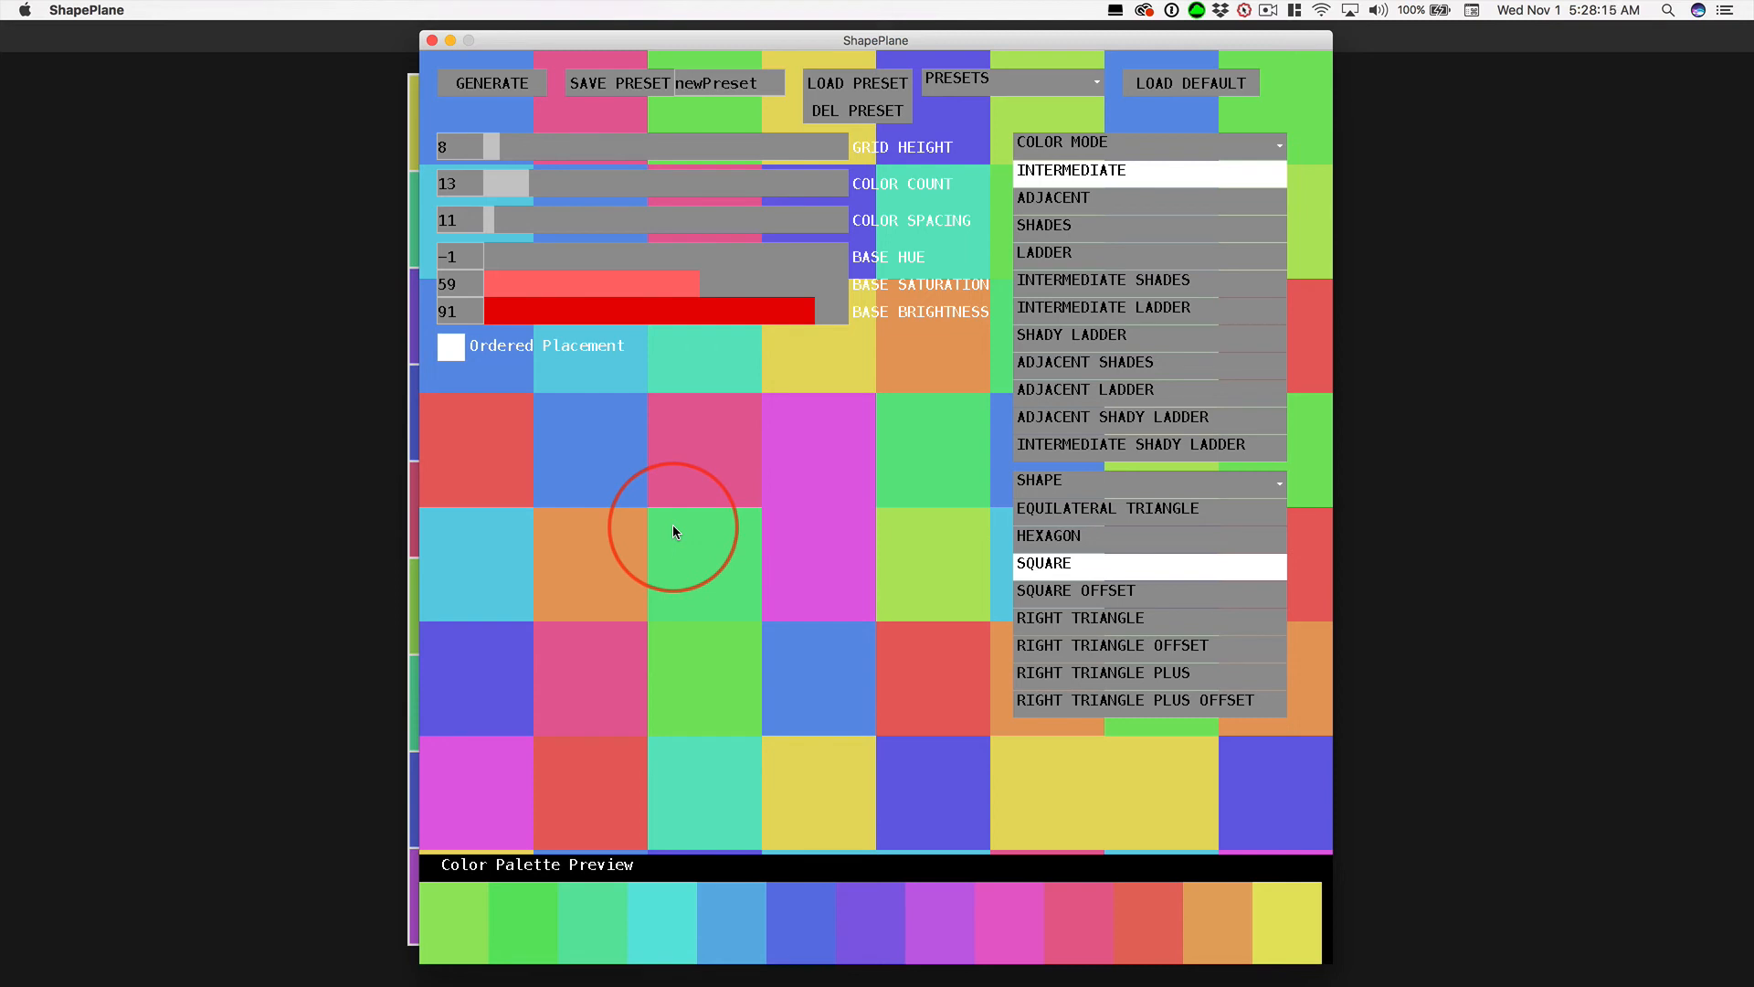
{"action": "key", "text": "super+Tab"}
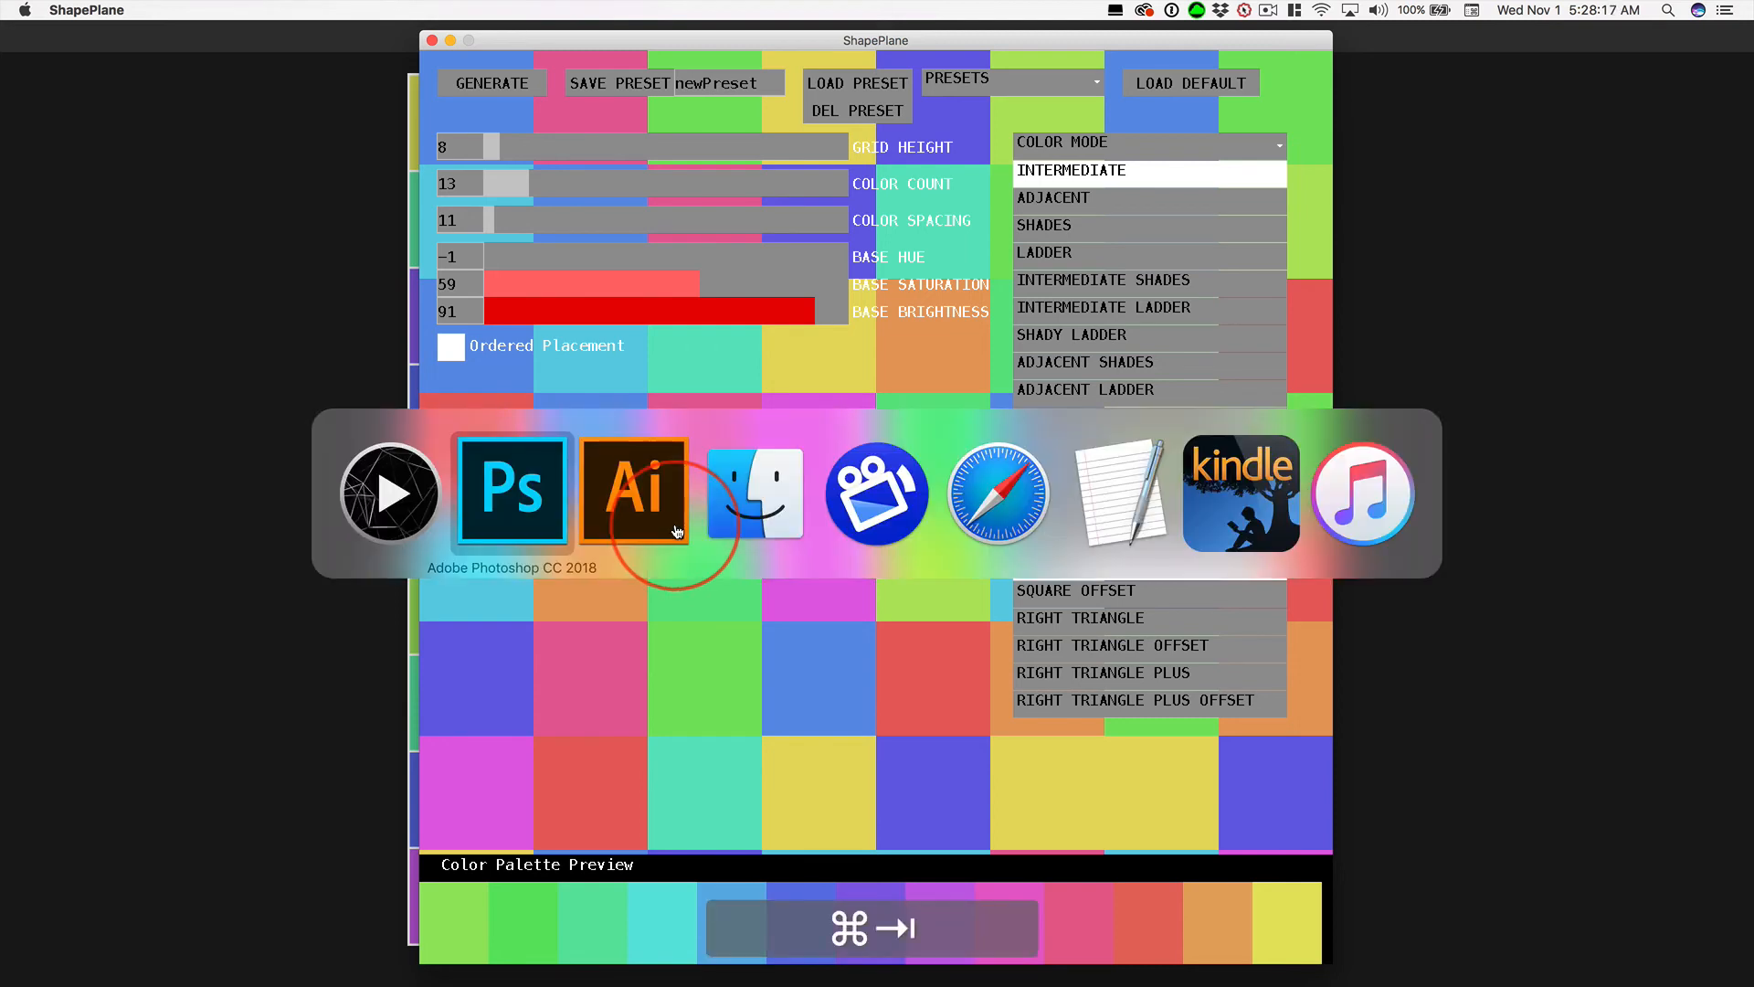